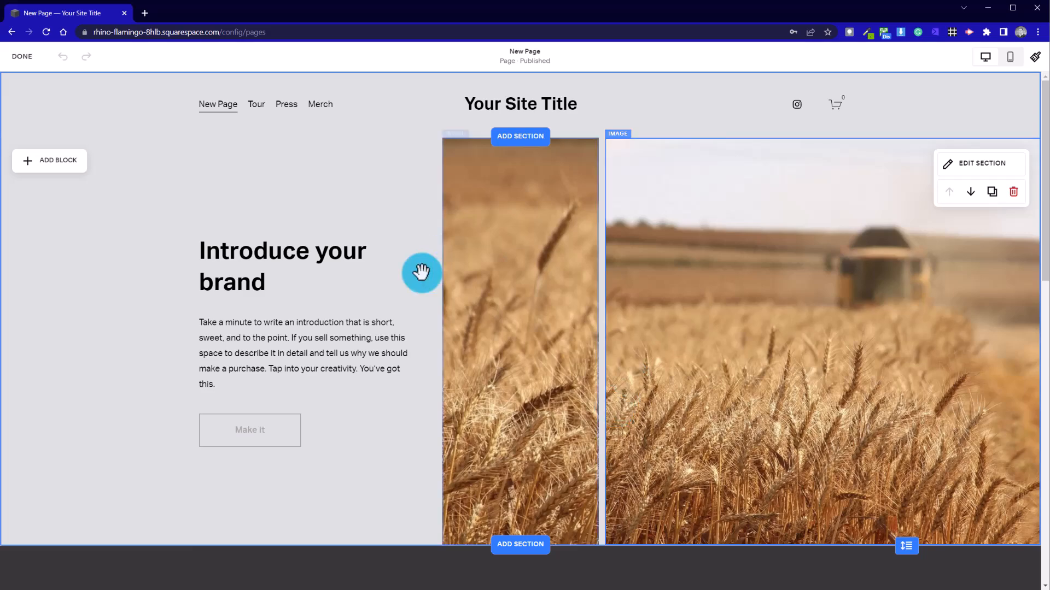
Add the Intro section with a small "Introduce your brand" line above a large centred paragraph, just above the footer.
scroll(424, 432, "down", 15)
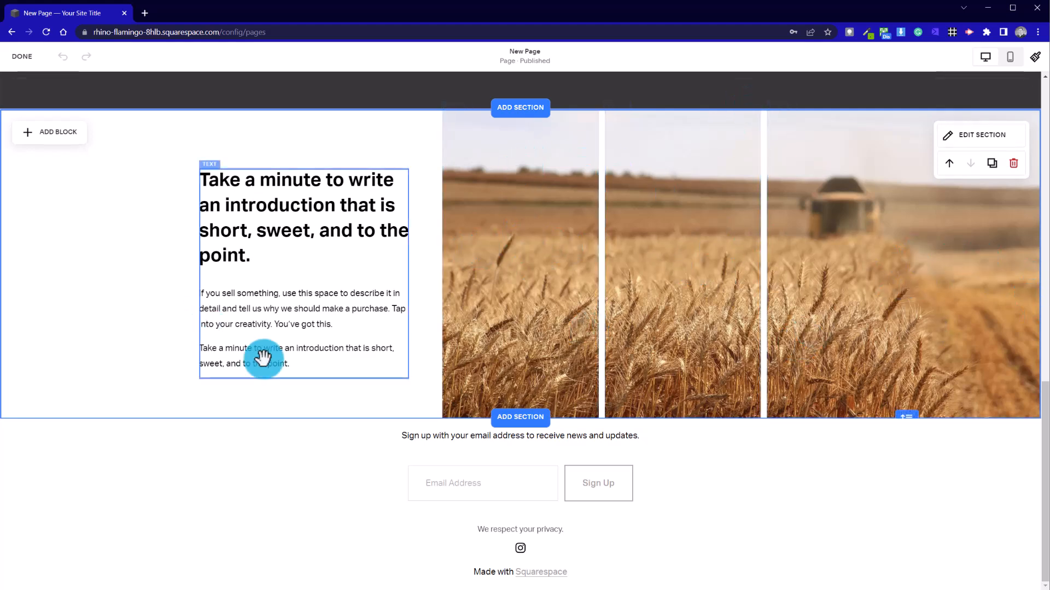
scroll(546, 319, "up", 10)
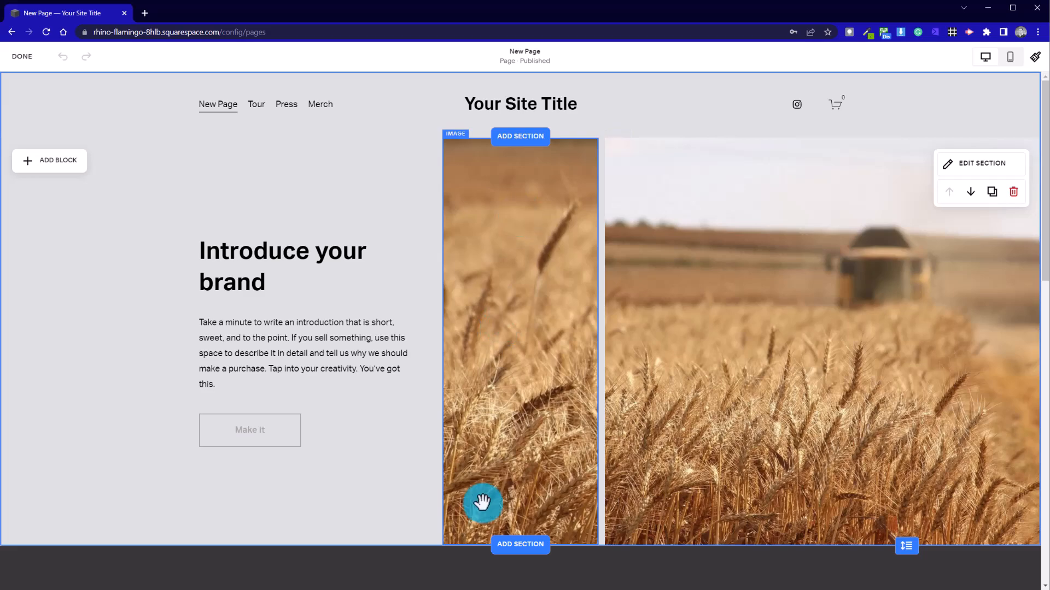
scroll(594, 386, "down", 10)
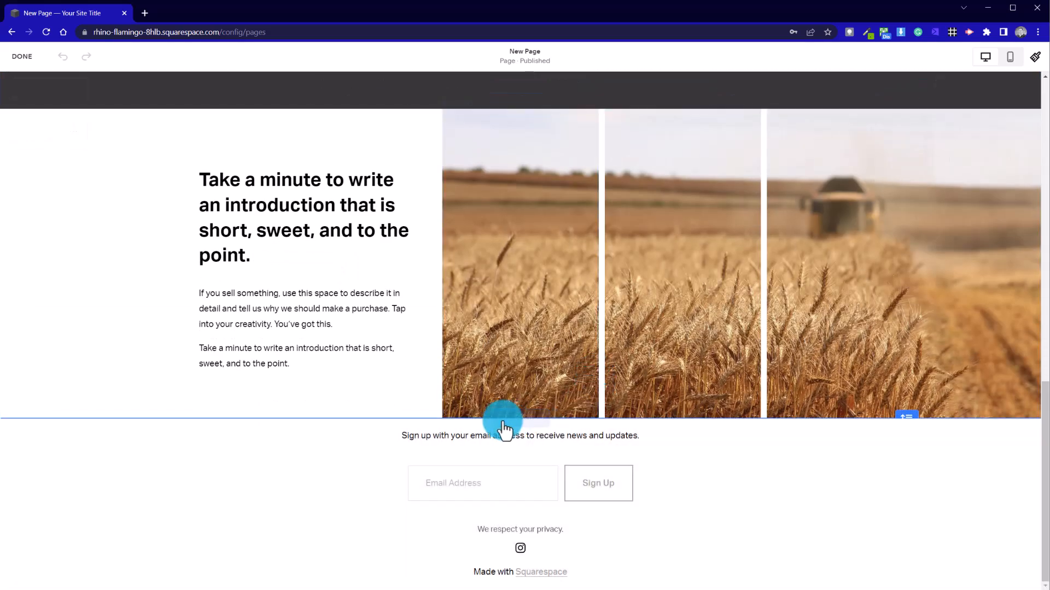
left_click(509, 419)
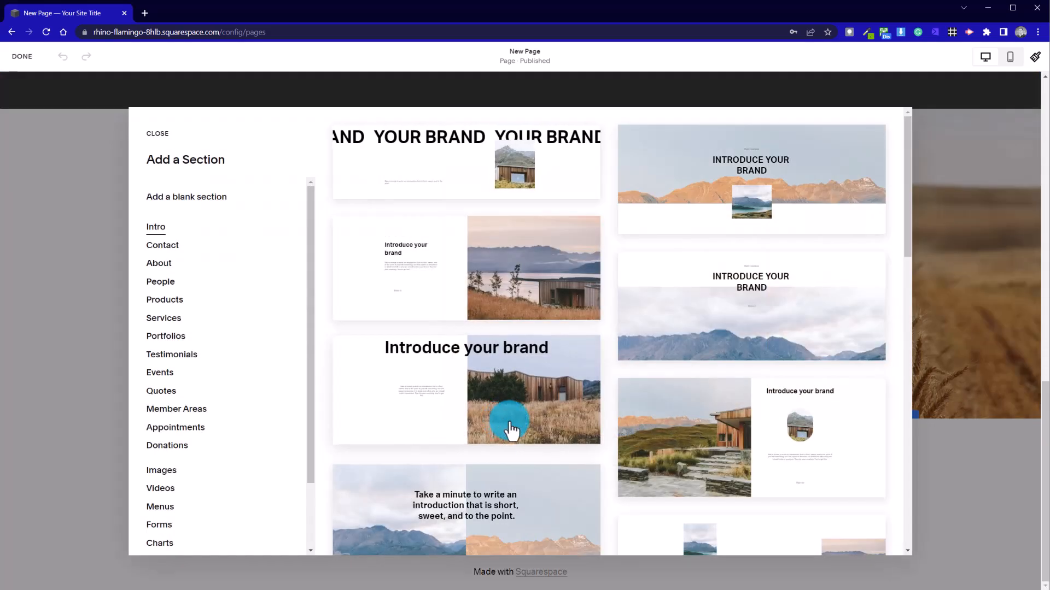
scroll(558, 356, "down", 10)
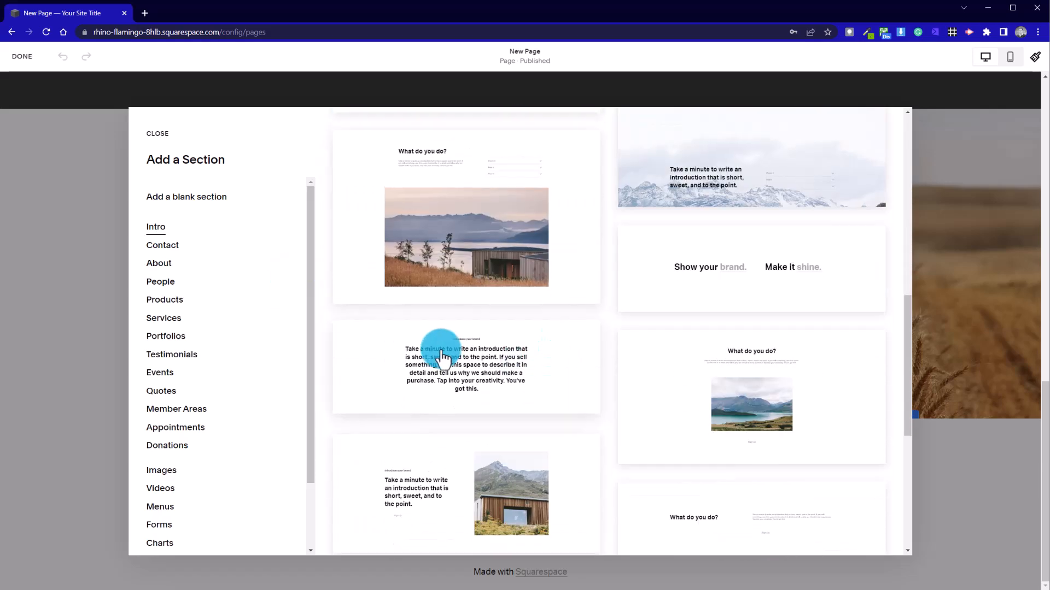
left_click(443, 358)
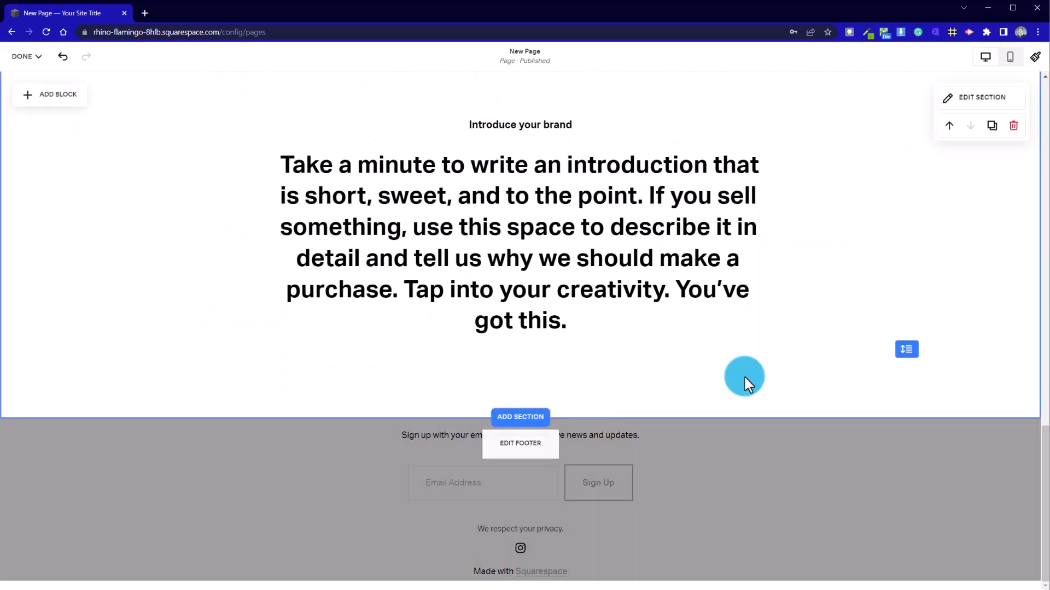
Set the color theme of the new centred-text section to Dark 1.
scroll(1036, 226, "up", 5)
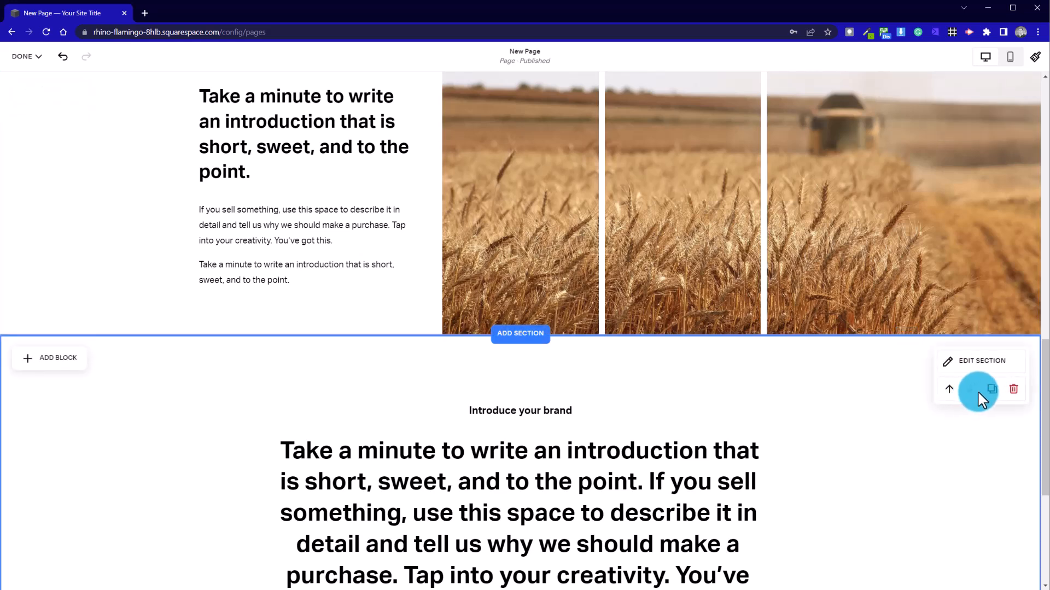
left_click(976, 375)
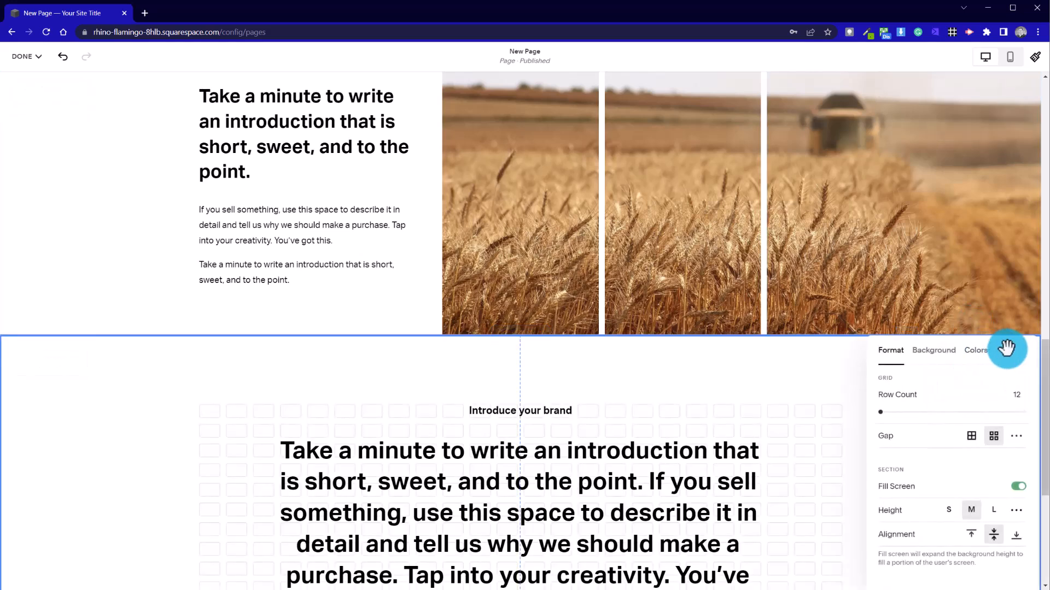
left_click_drag(1007, 348, 796, 234)
left_click(764, 225)
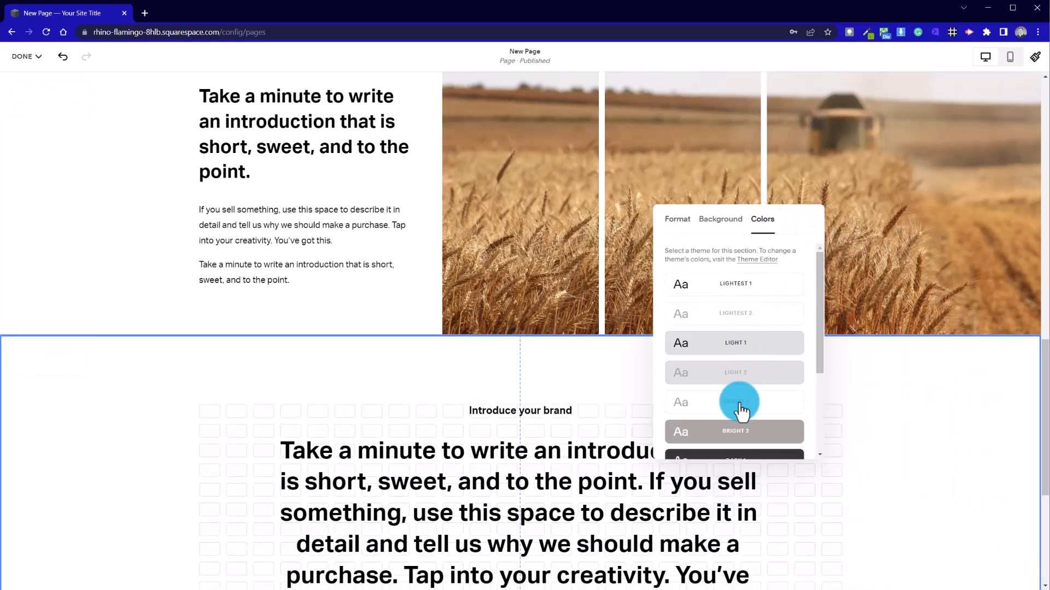
scroll(736, 385, "down", 3)
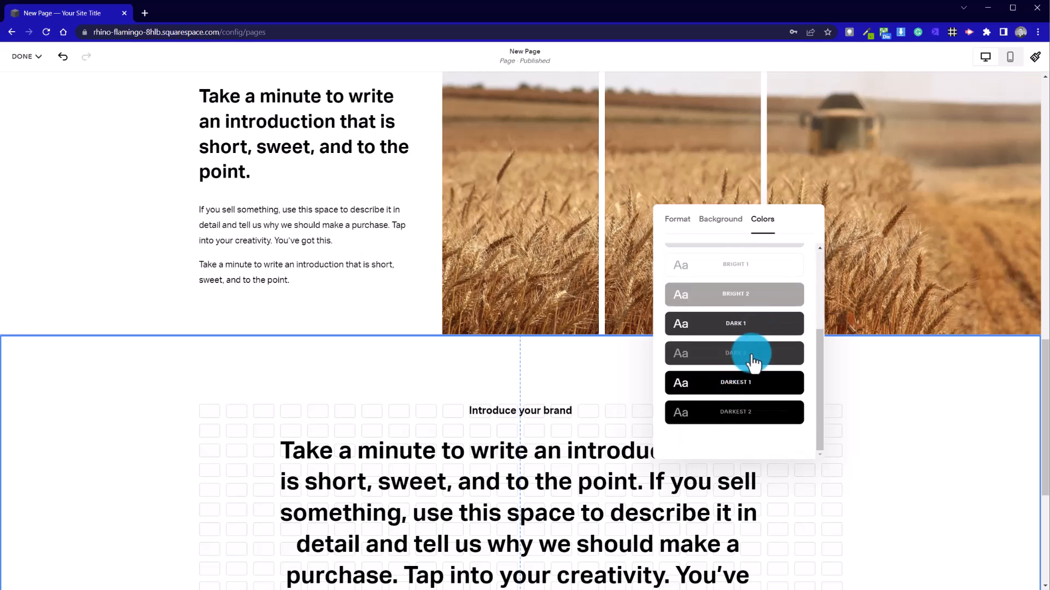
left_click(761, 324)
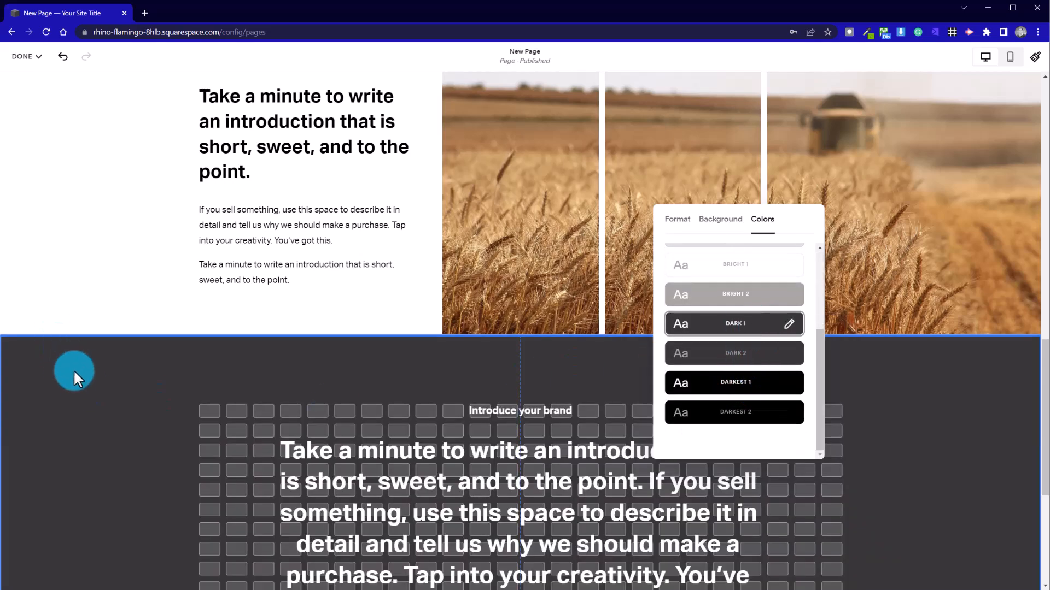
left_click(73, 369)
Add the Intro section with "Introduce your brand" text beside a lake-and-cabin photo below the dark centred-text section.
scroll(151, 367, "up", 10)
scroll(152, 365, "down", 5)
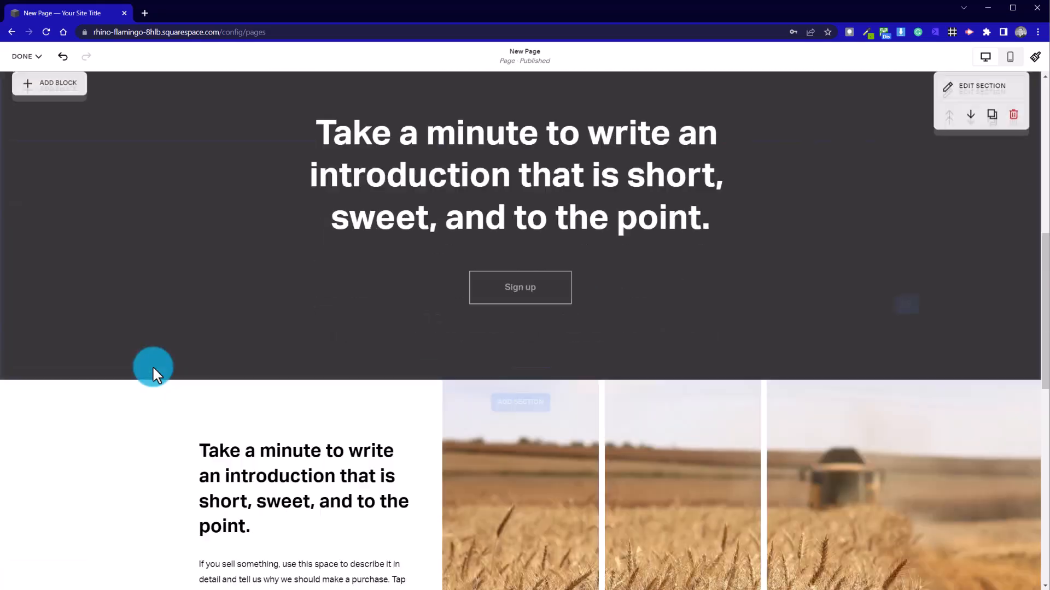
scroll(152, 365, "down", 5)
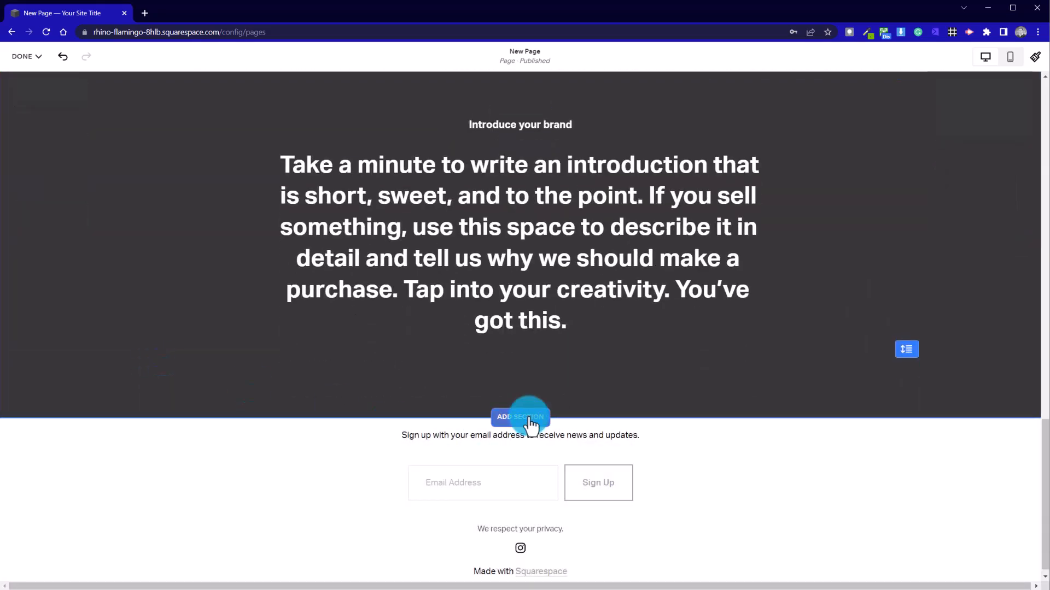
left_click(530, 420)
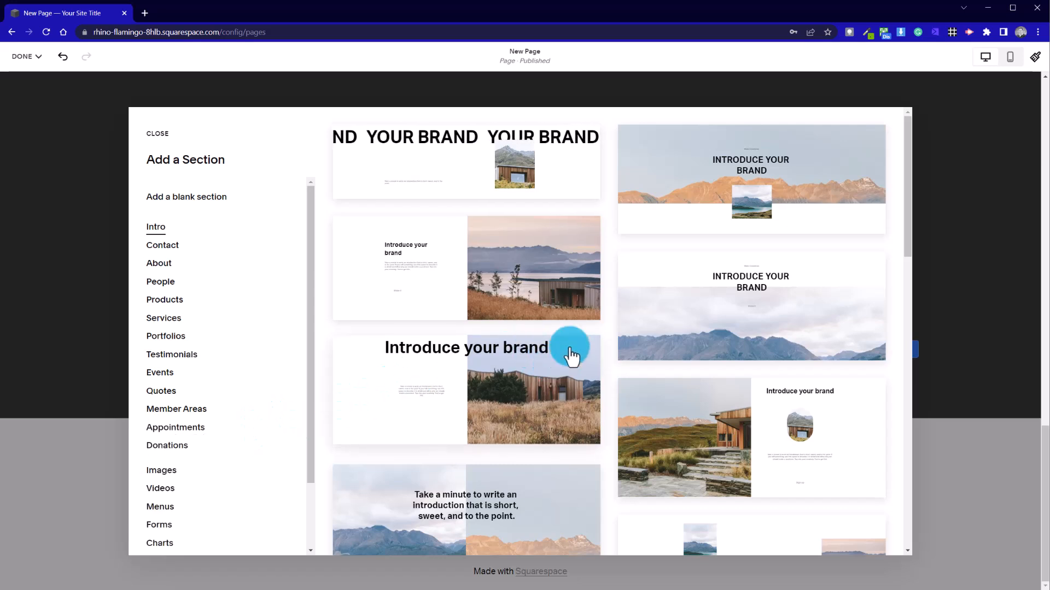
left_click(494, 272)
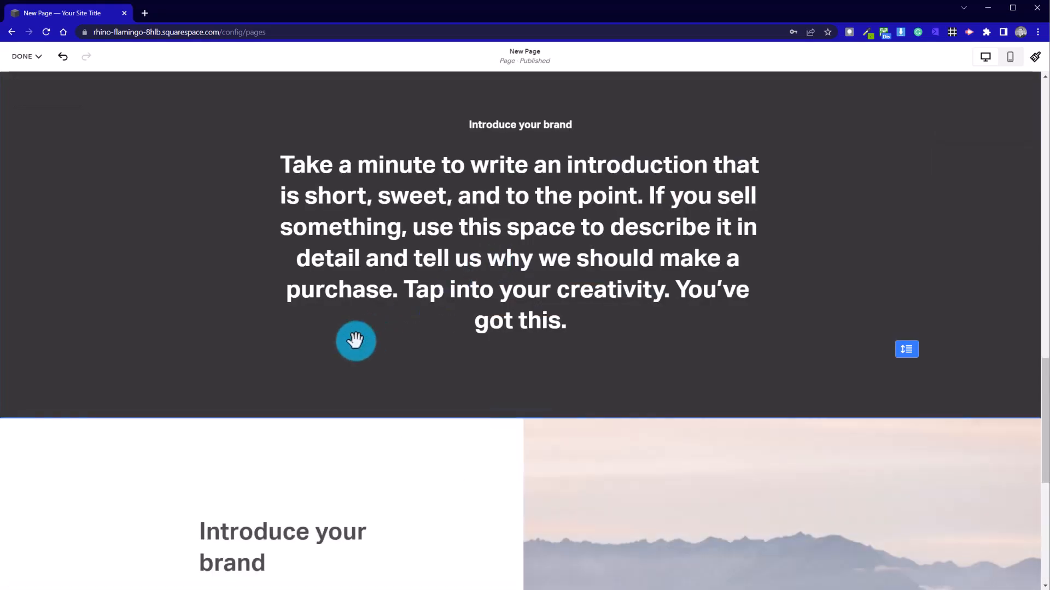
Narrow the lake-and-cabin photo from its left edge to leave an empty gap between it and the text.
scroll(355, 341, "down", 2)
scroll(355, 341, "up", 12)
scroll(356, 340, "down", 6)
scroll(355, 340, "up", 2)
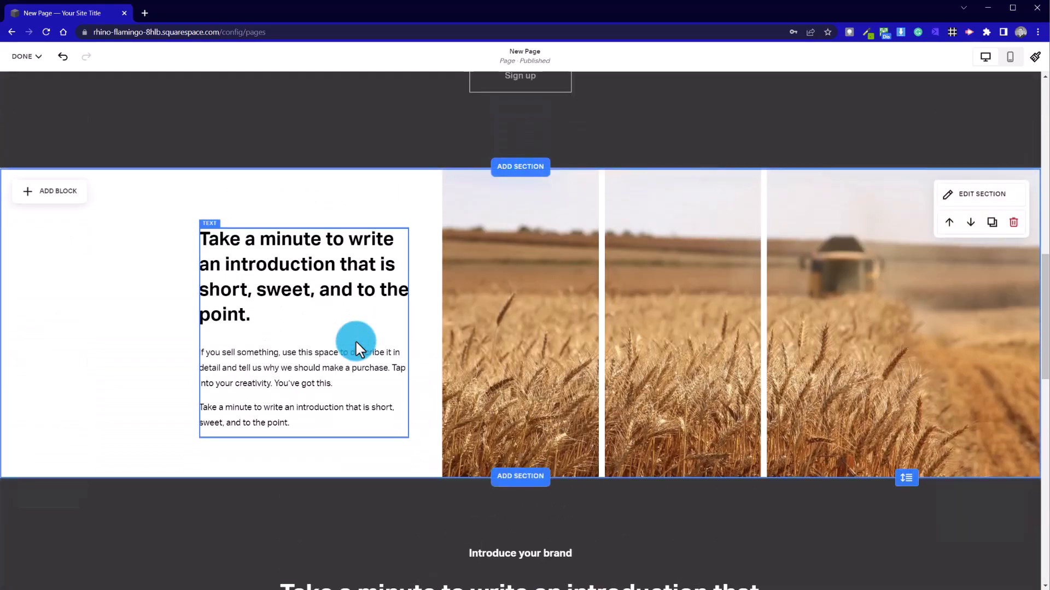
scroll(468, 301, "up", 10)
scroll(732, 302, "down", 6)
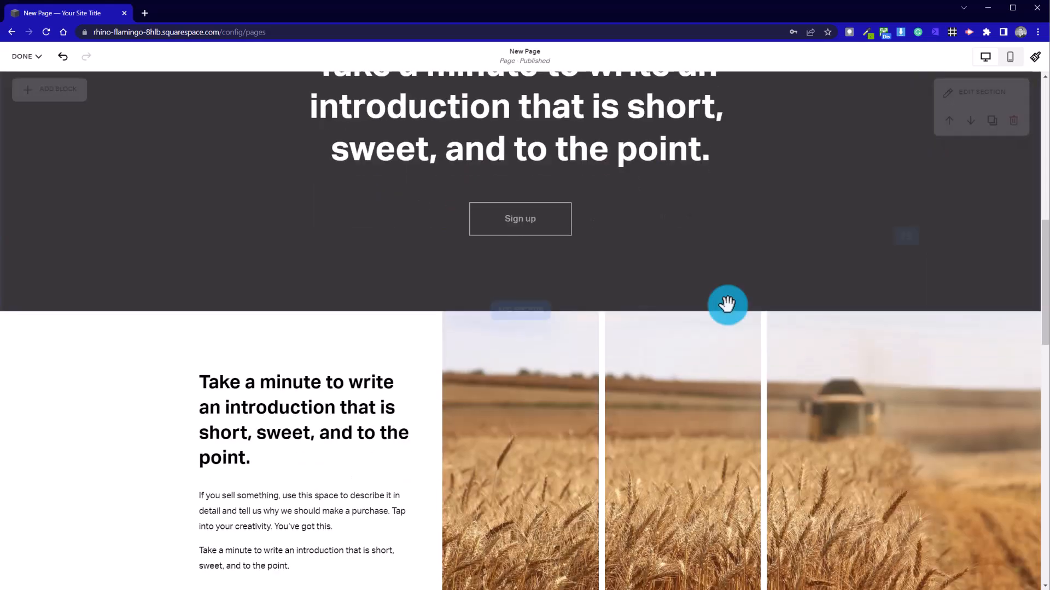
scroll(726, 303, "down", 8)
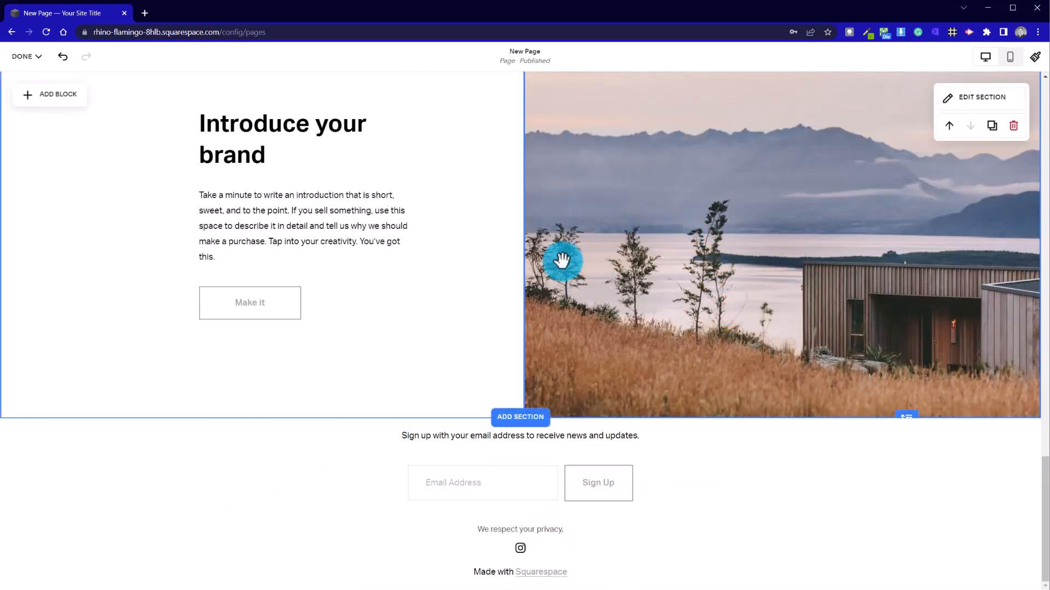
left_click(562, 260)
left_click_drag(526, 216, 677, 248)
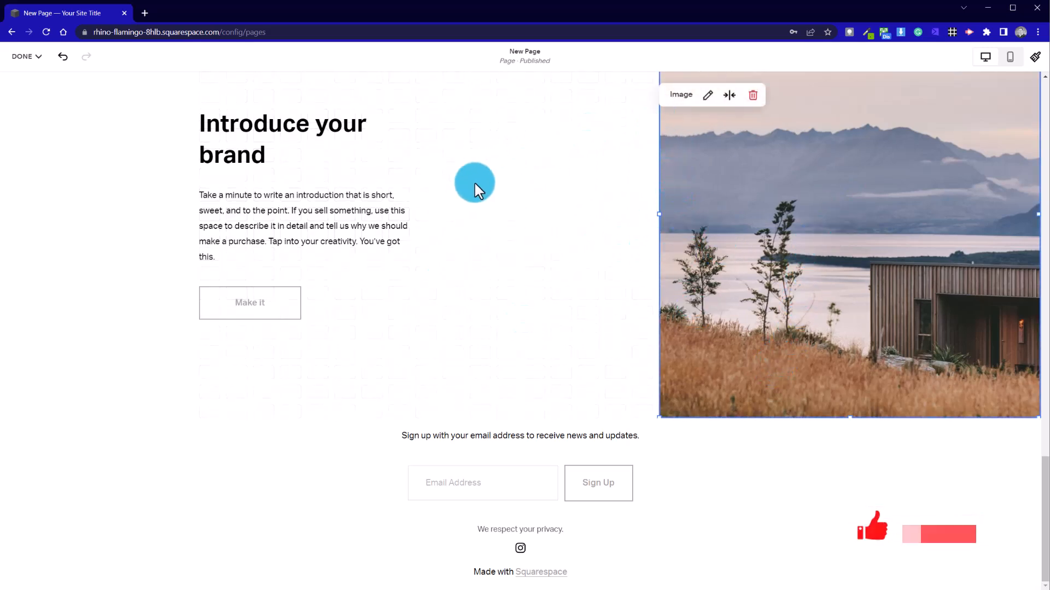
left_click_drag(656, 215, 630, 213)
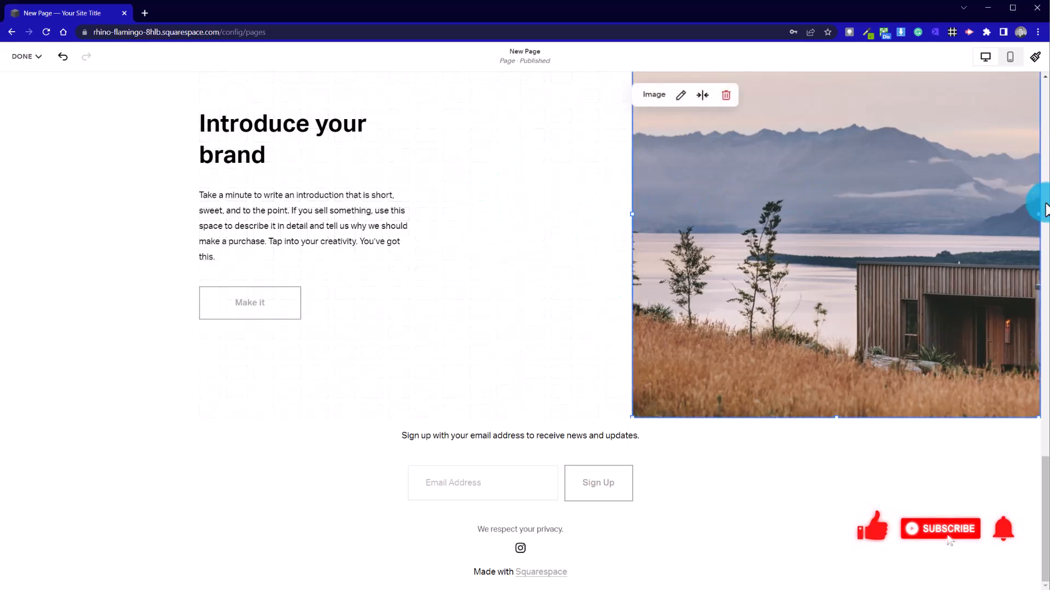
left_click(519, 232)
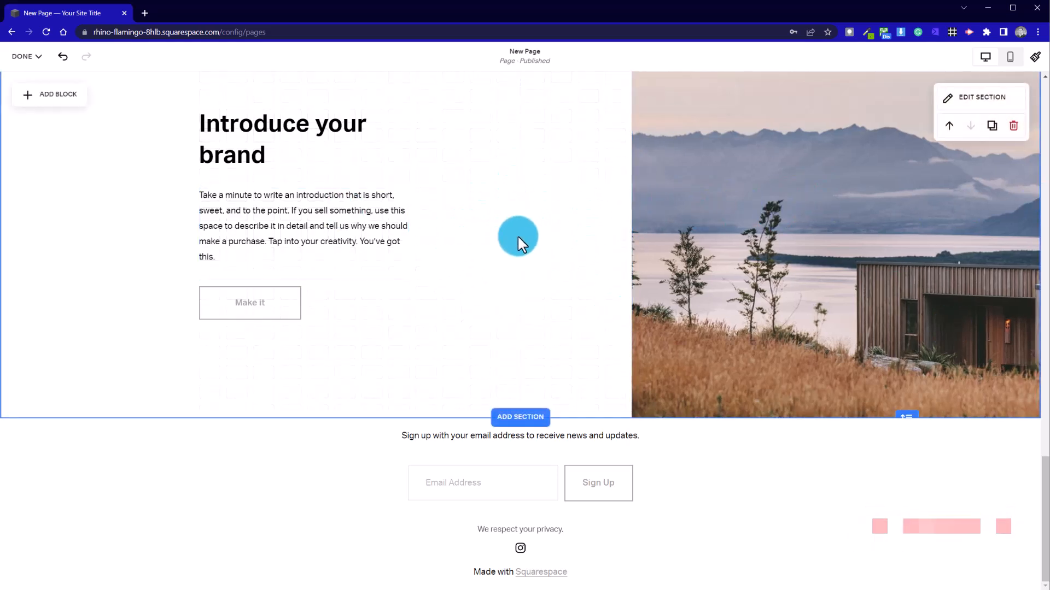
Add an Image block to the section, make it slightly narrower and place it in the gap between the text and the photo.
scroll(492, 241, "up", 3)
left_click(56, 183)
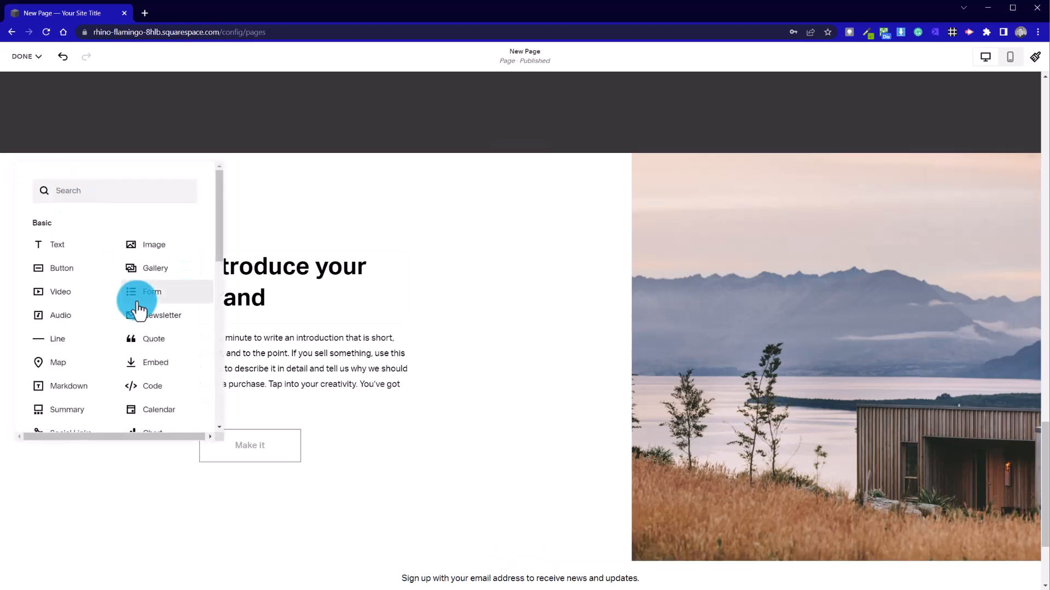
left_click(146, 244)
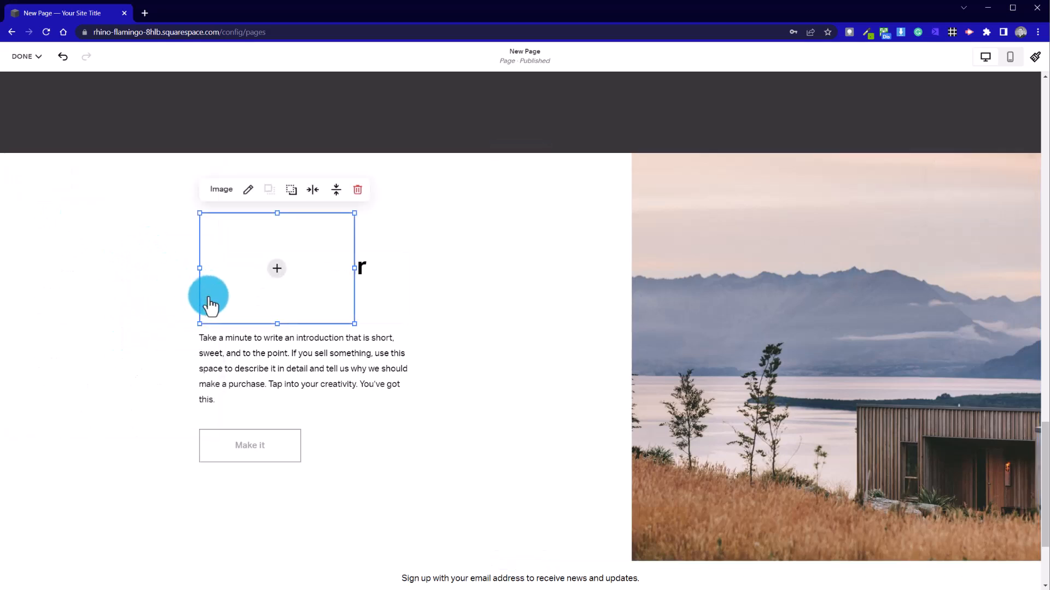
left_click_drag(306, 270, 632, 388)
left_click_drag(562, 408, 515, 403)
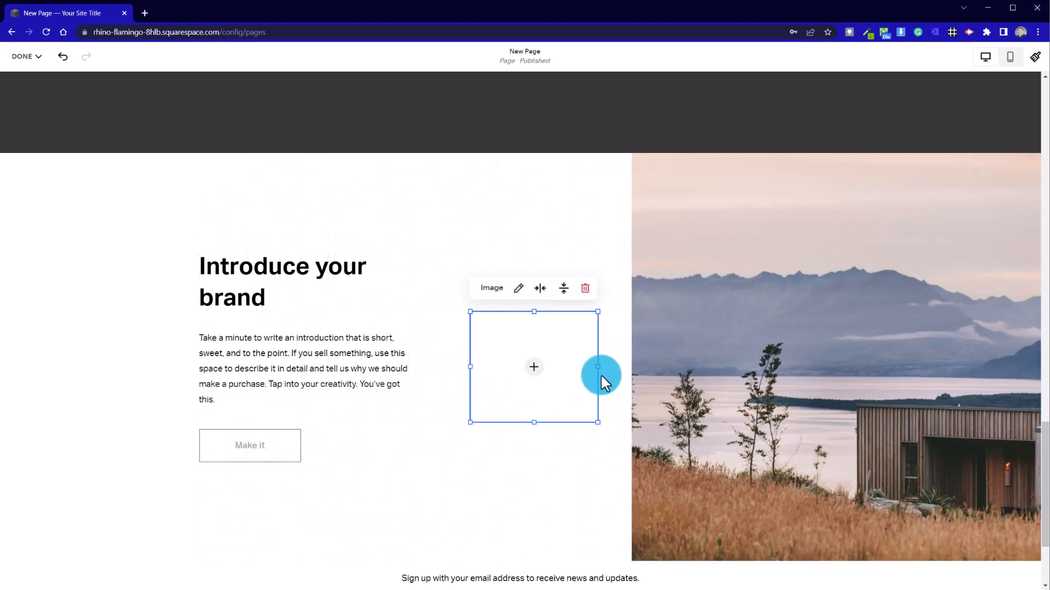
Move the empty image block so it overlaps the photo's left edge, and enlarge it into a roughly square shape.
left_click_drag(598, 369, 524, 428)
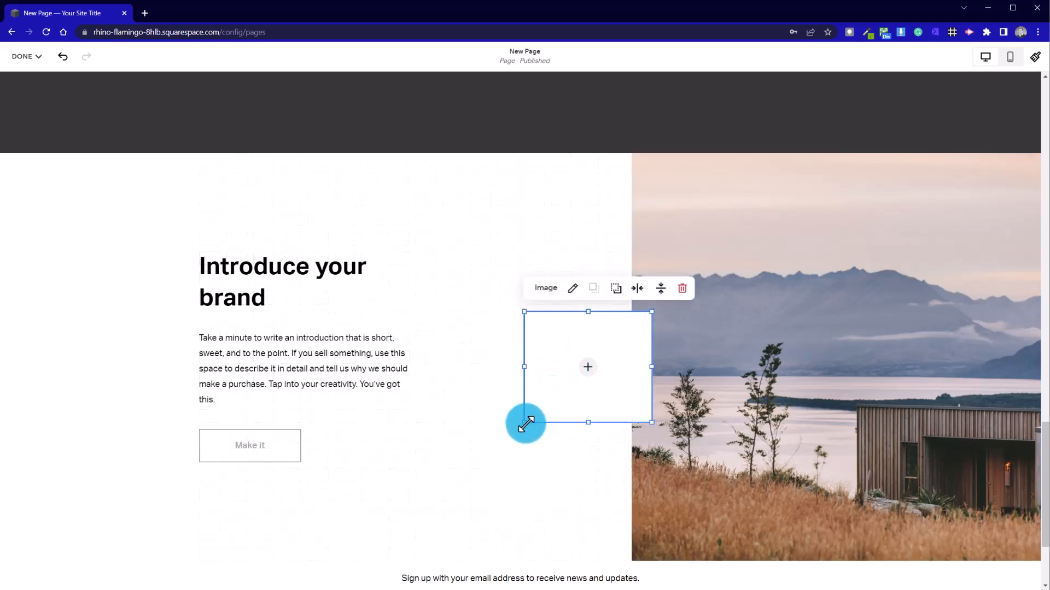
left_click_drag(526, 424, 514, 441)
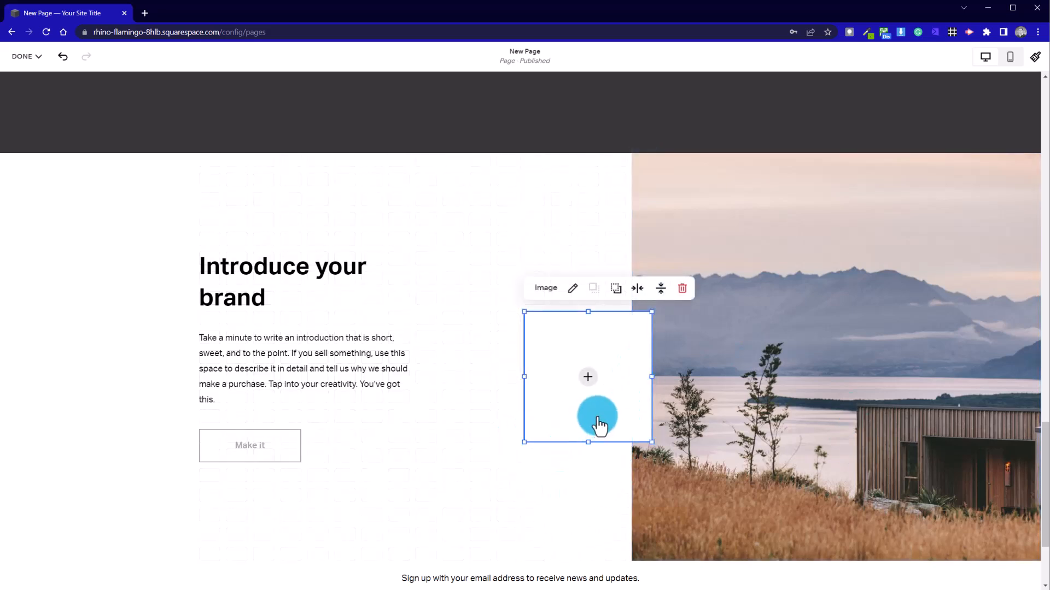
left_click_drag(597, 424, 643, 424)
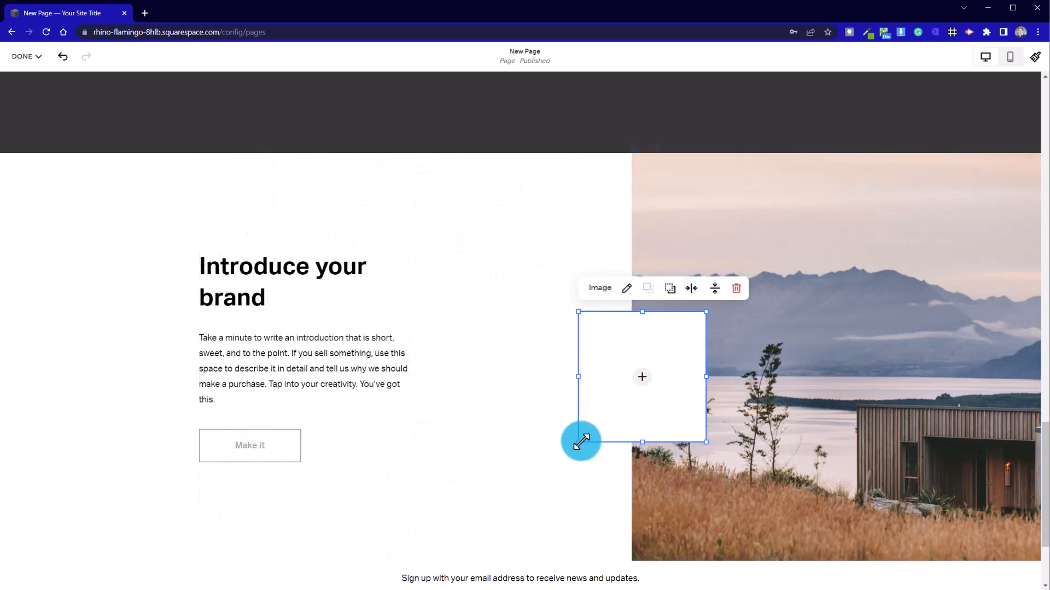
left_click_drag(580, 442, 574, 417)
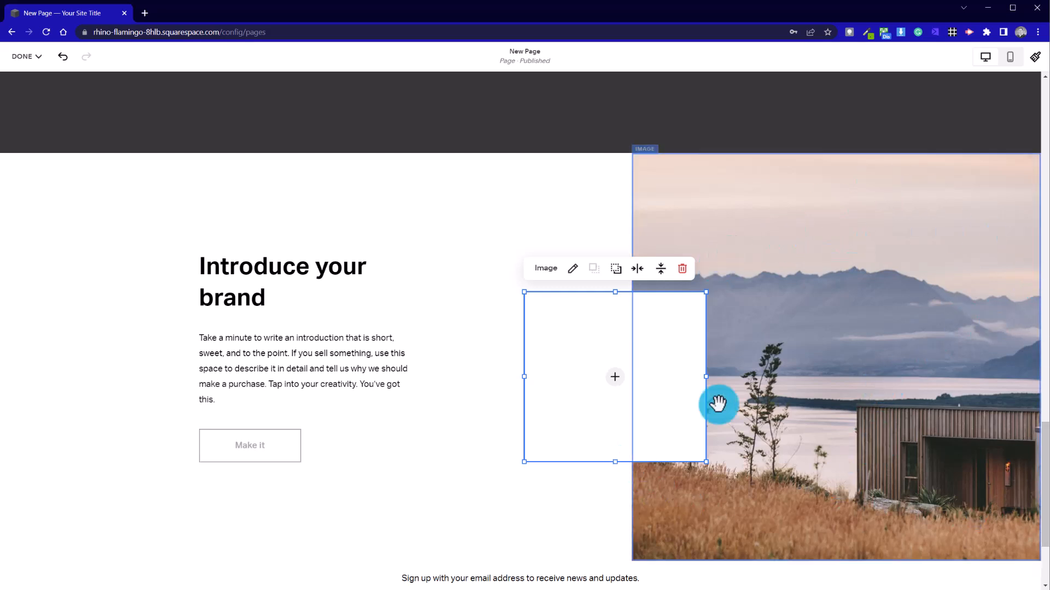
Search the free stock images for "combine" to fill the empty image block.
left_click(616, 384)
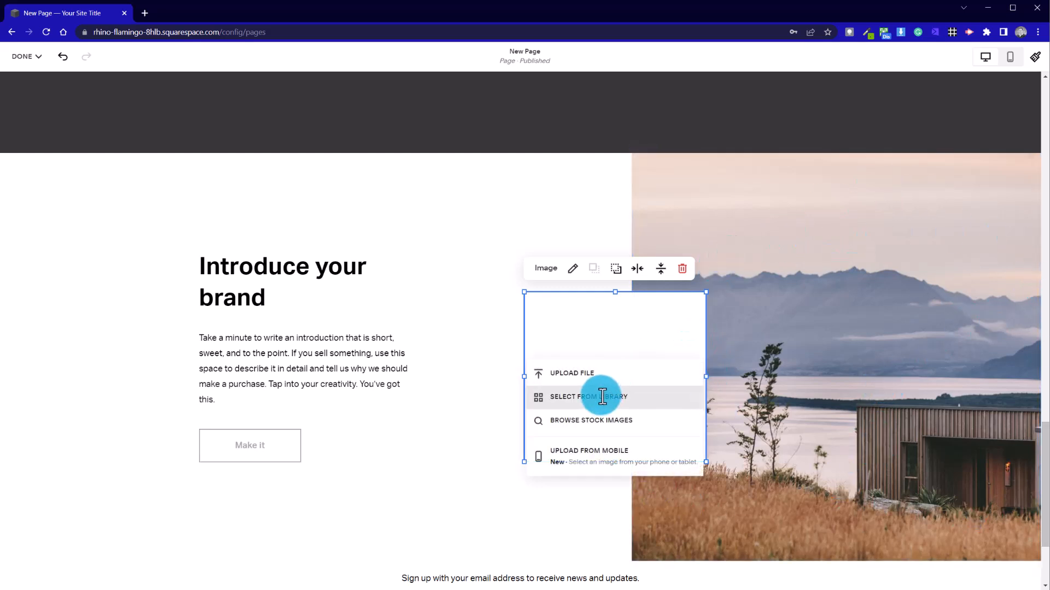
left_click(596, 421)
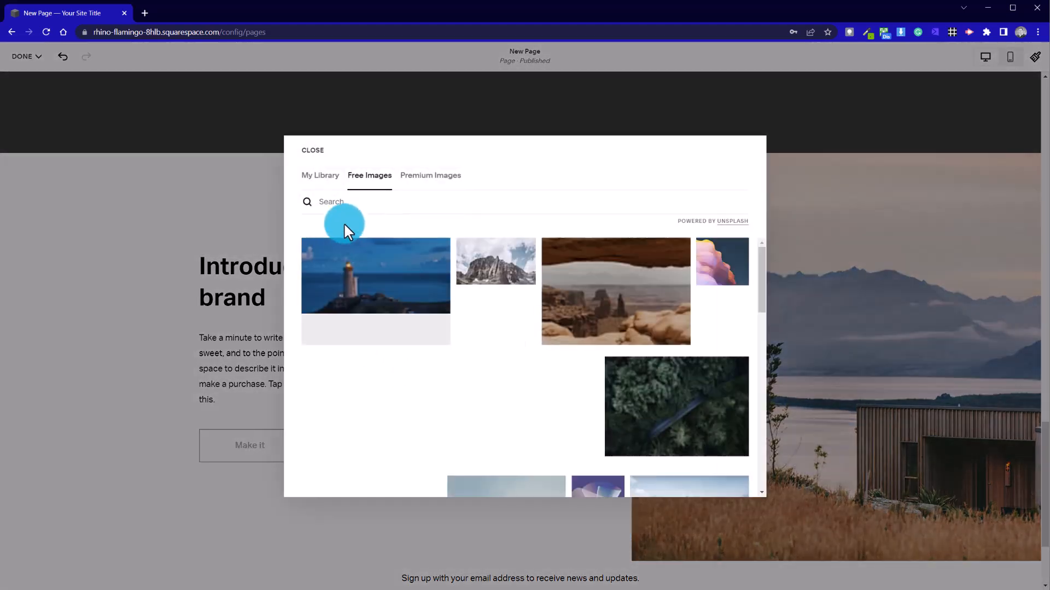
left_click(347, 203)
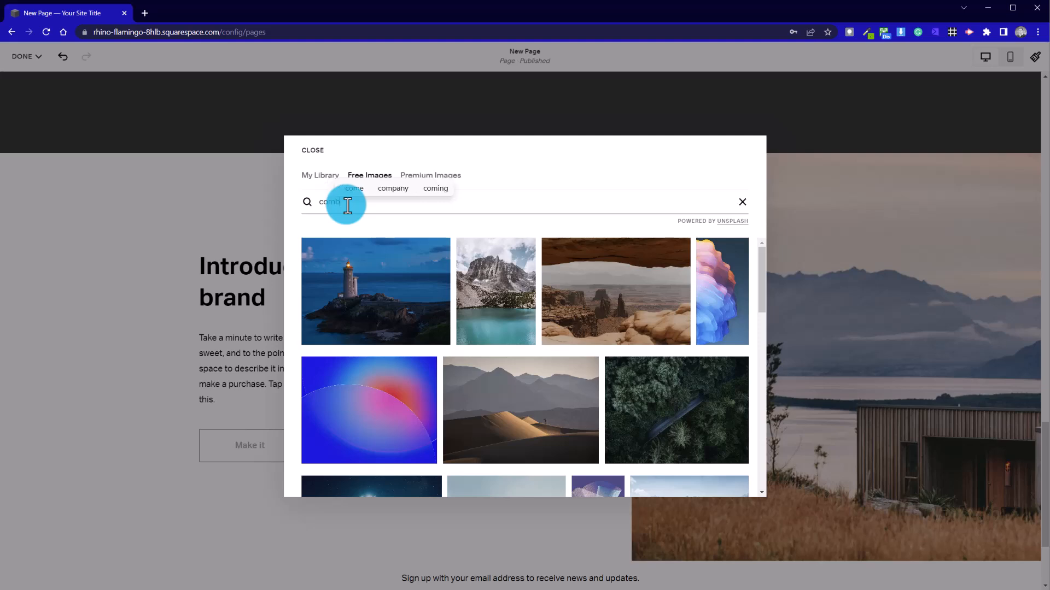
key("Return")
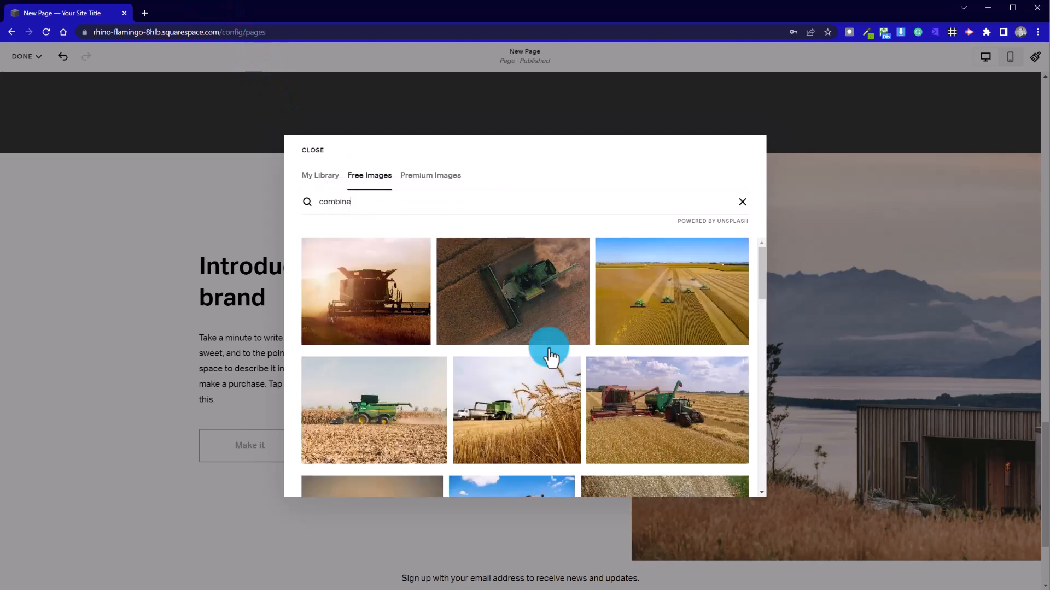
Fill the empty image block with the stock photo of a white combine with a red header harvesting a field.
scroll(546, 355, "down", 2)
scroll(550, 364, "down", 2)
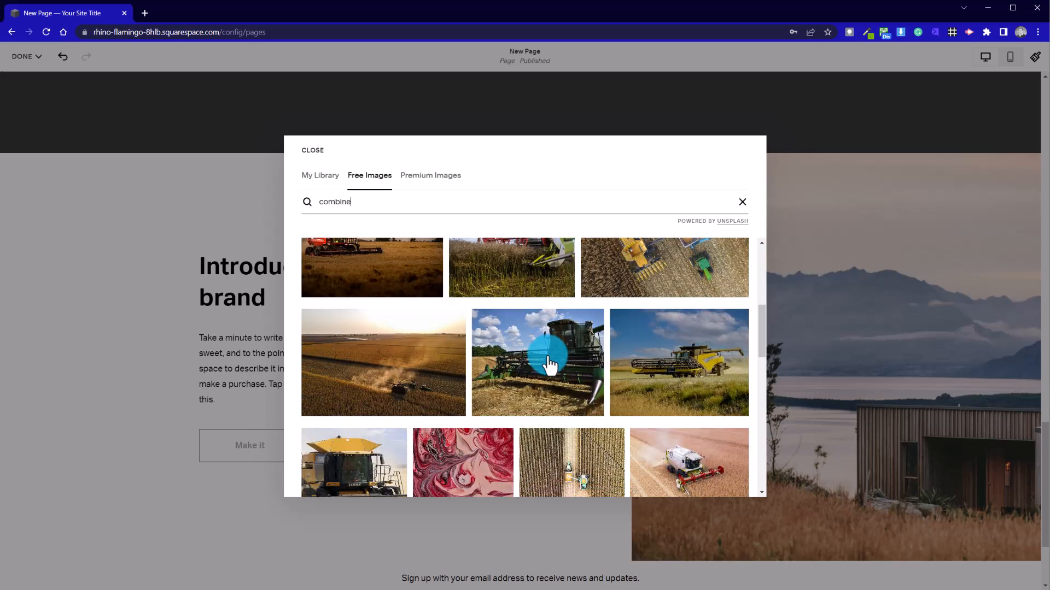
scroll(549, 363, "down", 2)
scroll(549, 363, "down", 8)
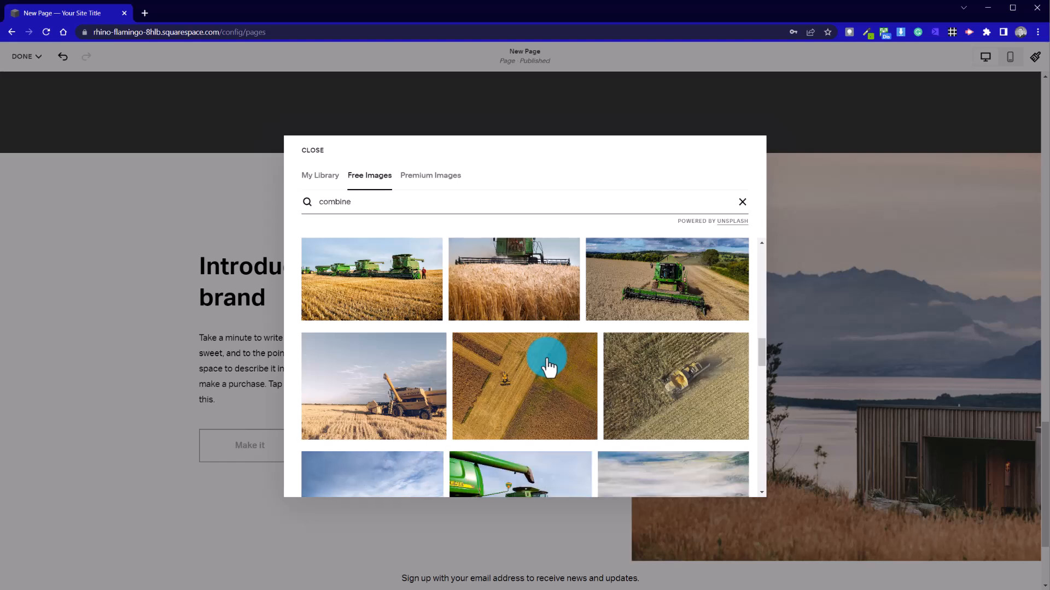
scroll(548, 367, "down", 2)
scroll(548, 368, "down", 2)
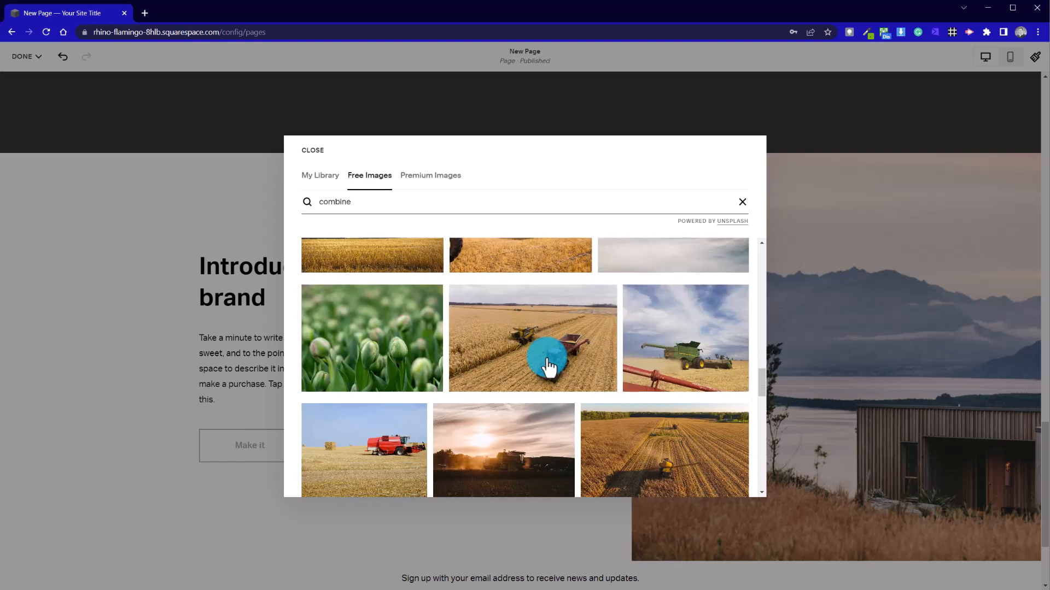
scroll(547, 365, "down", 2)
scroll(547, 365, "down", 2)
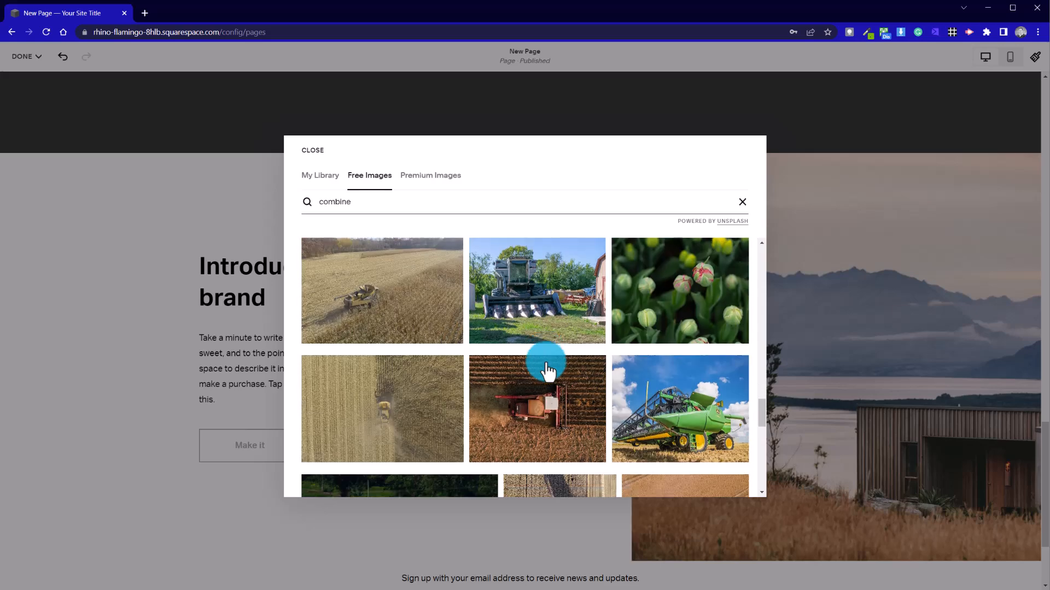
scroll(547, 365, "down", 4)
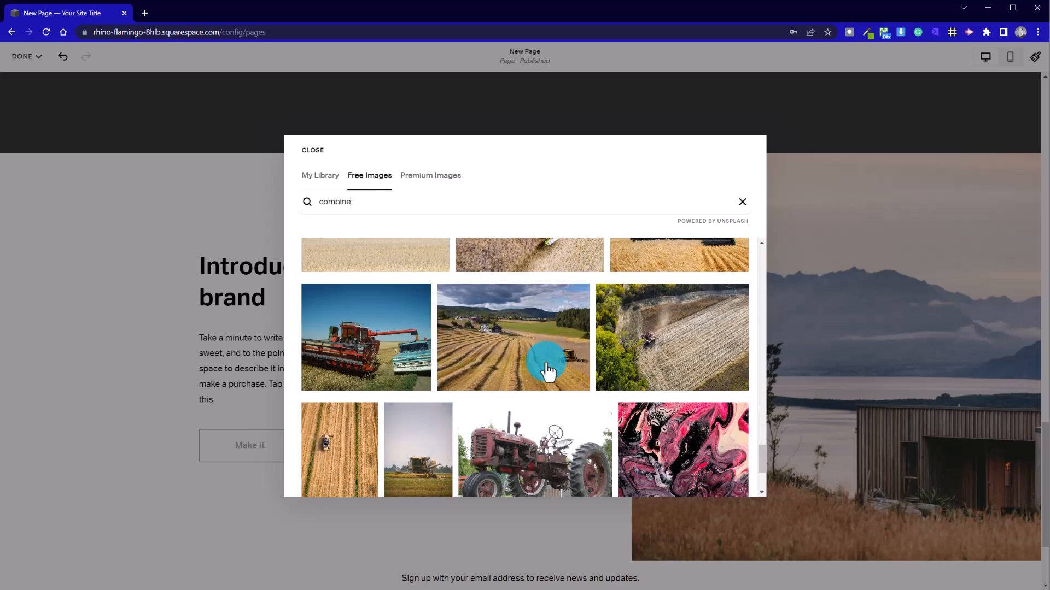
scroll(546, 365, "down", 2)
scroll(547, 365, "down", 1)
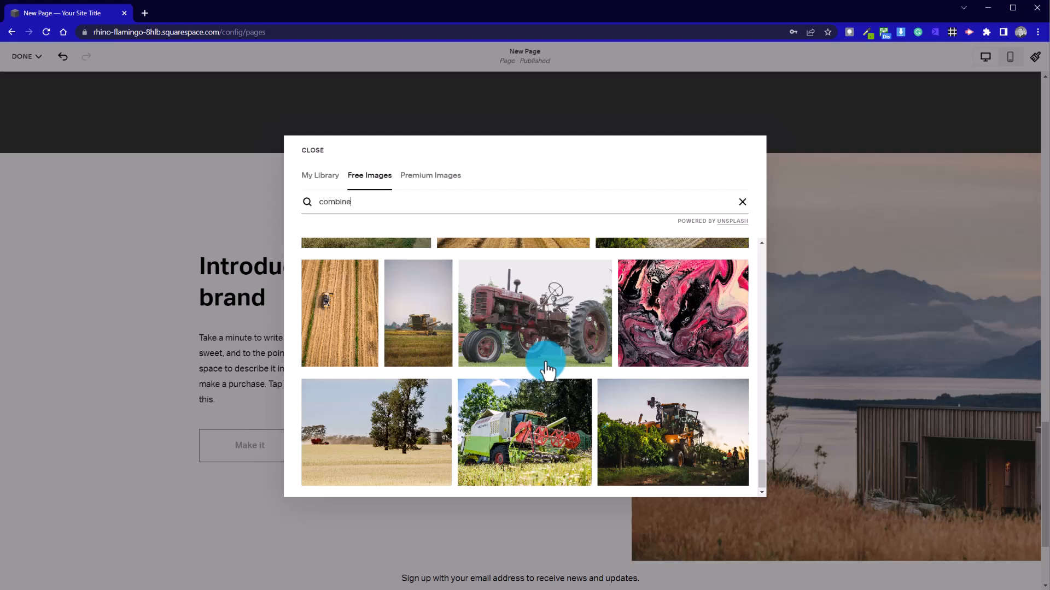
scroll(547, 365, "up", 4)
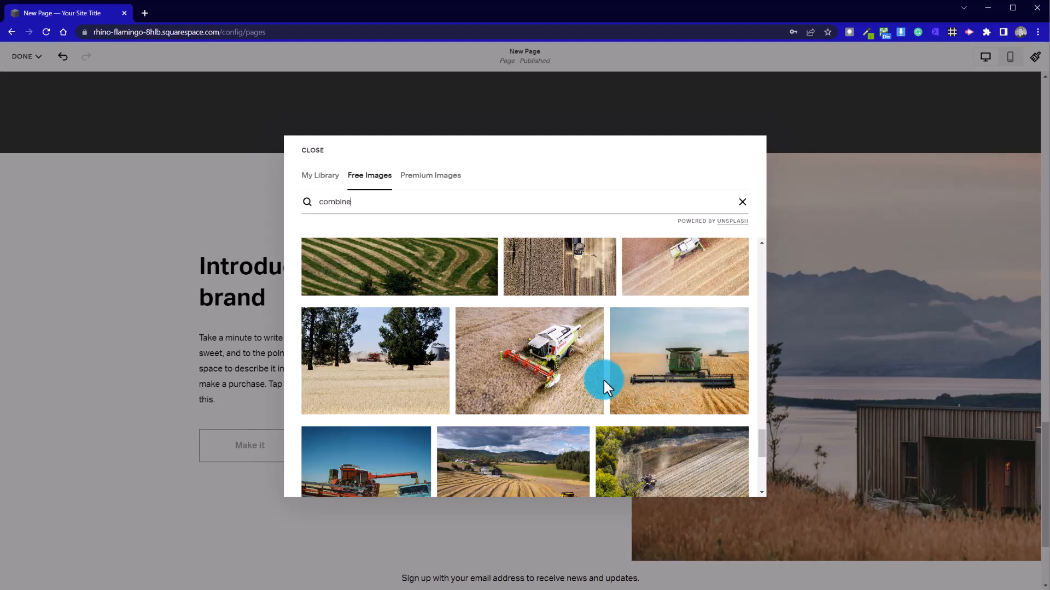
left_click(535, 365)
left_click(652, 369)
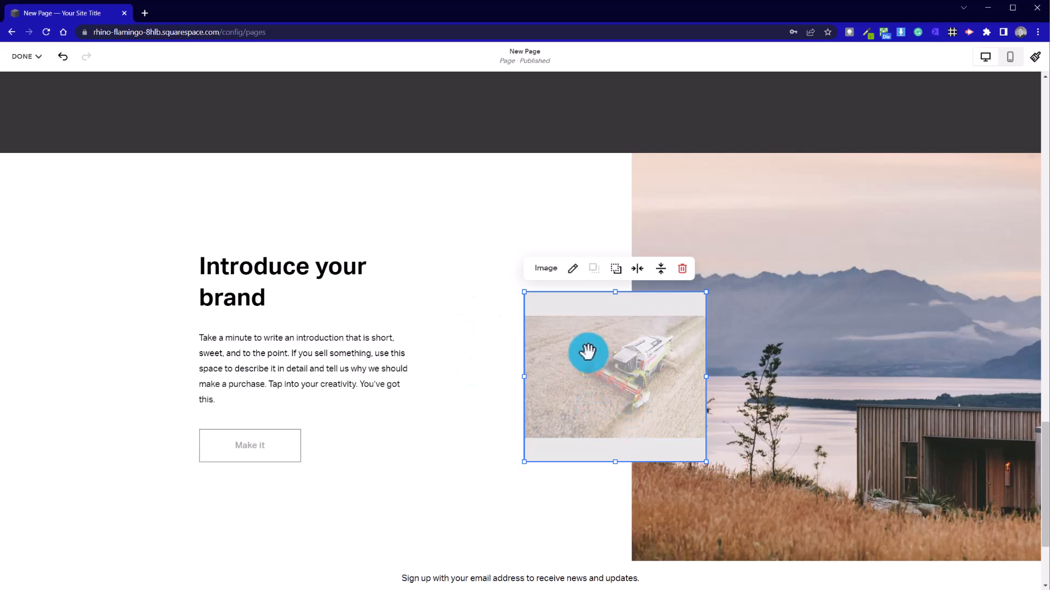
left_click(498, 366)
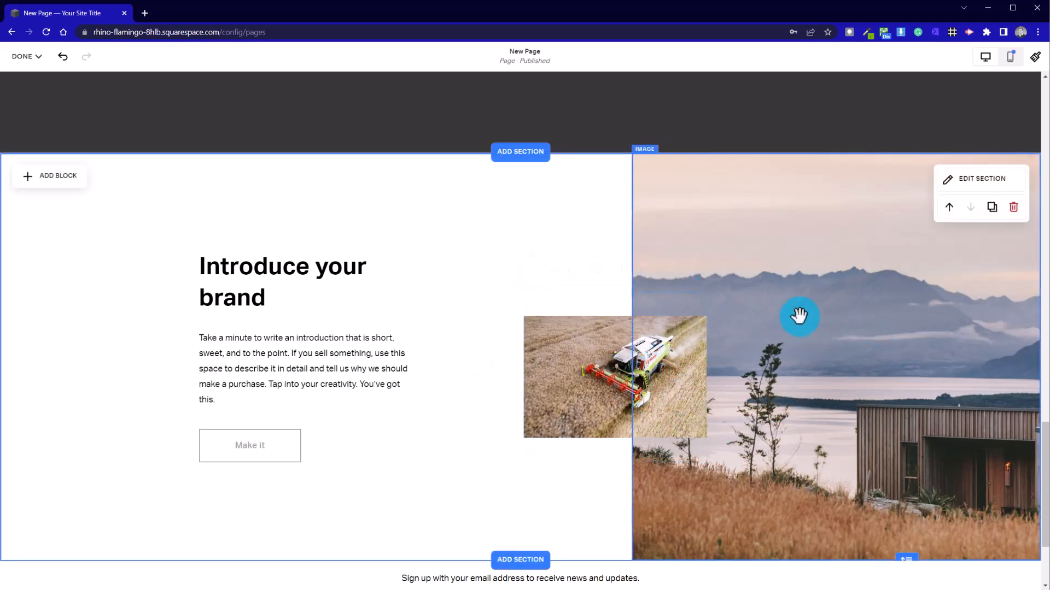
Start replacing the large lake-and-cabin photo with a stock image and search the free images for "wheat field".
left_click(787, 225)
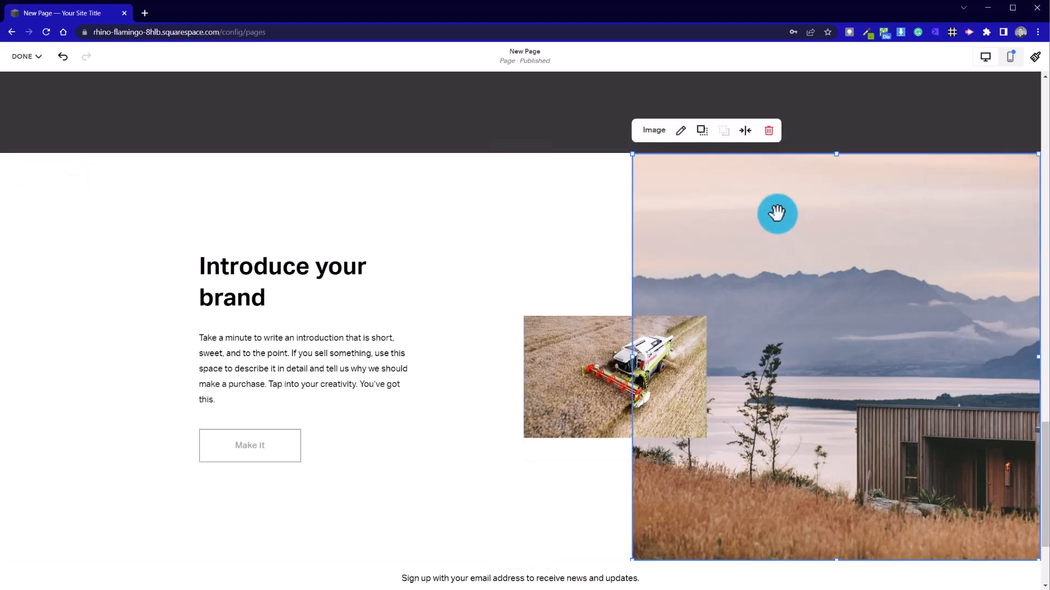
left_click(710, 219)
left_click(921, 224)
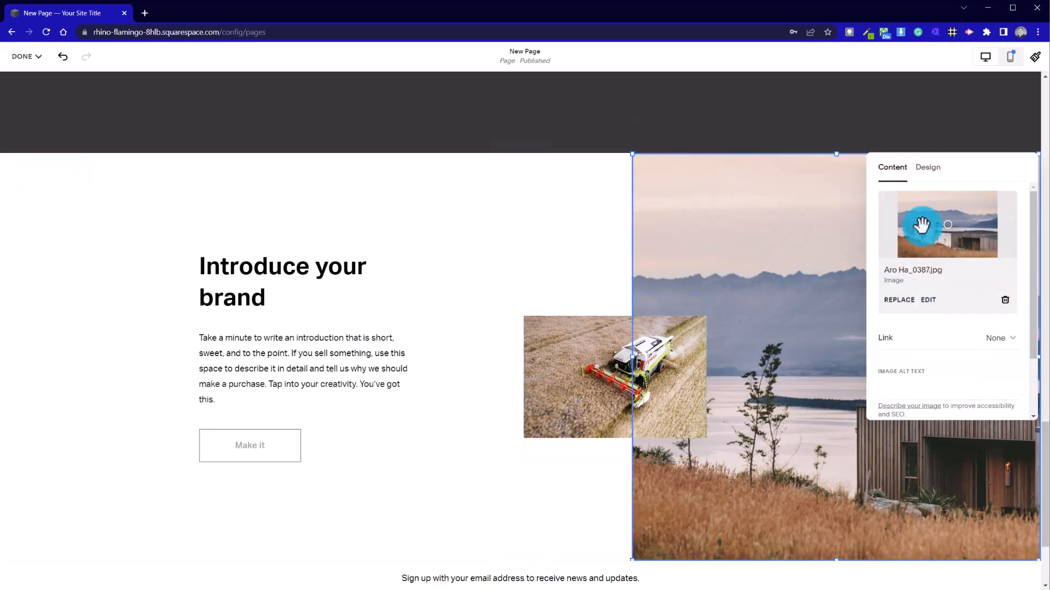
left_click_drag(984, 169, 380, 169)
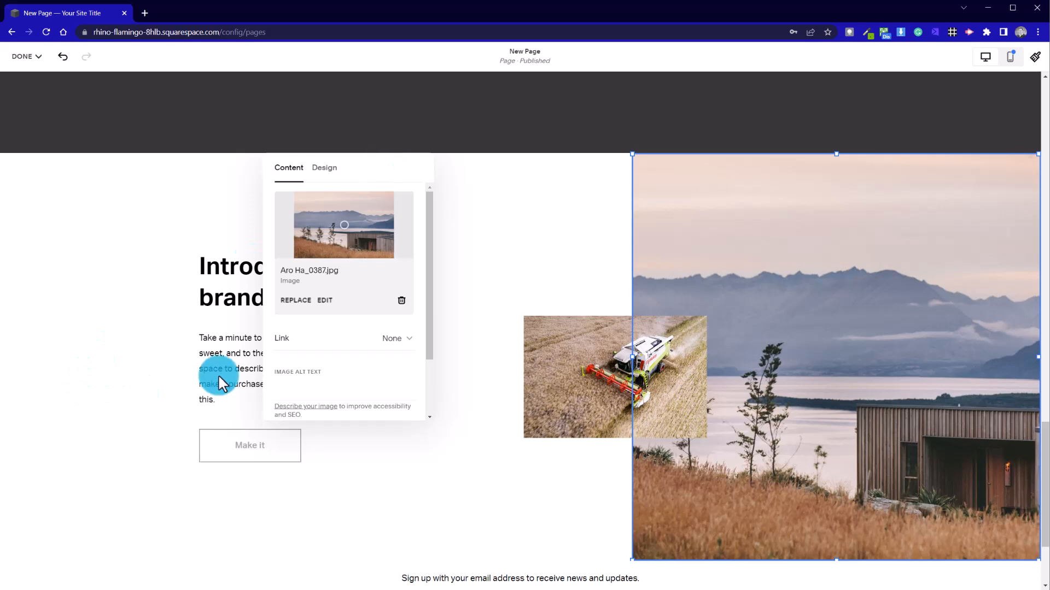
left_click(401, 300)
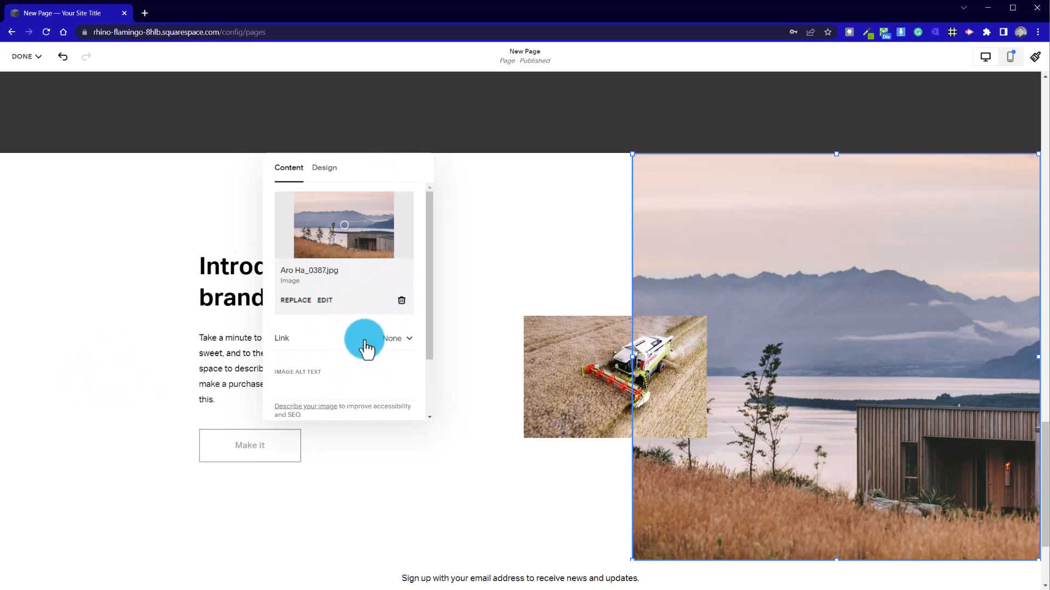
left_click(296, 301)
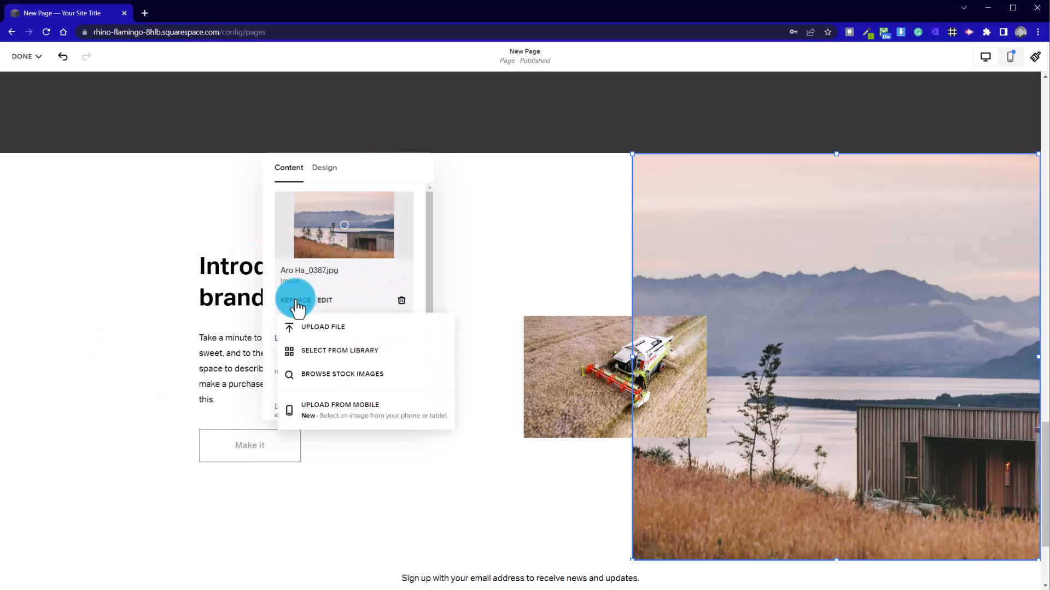
left_click(342, 374)
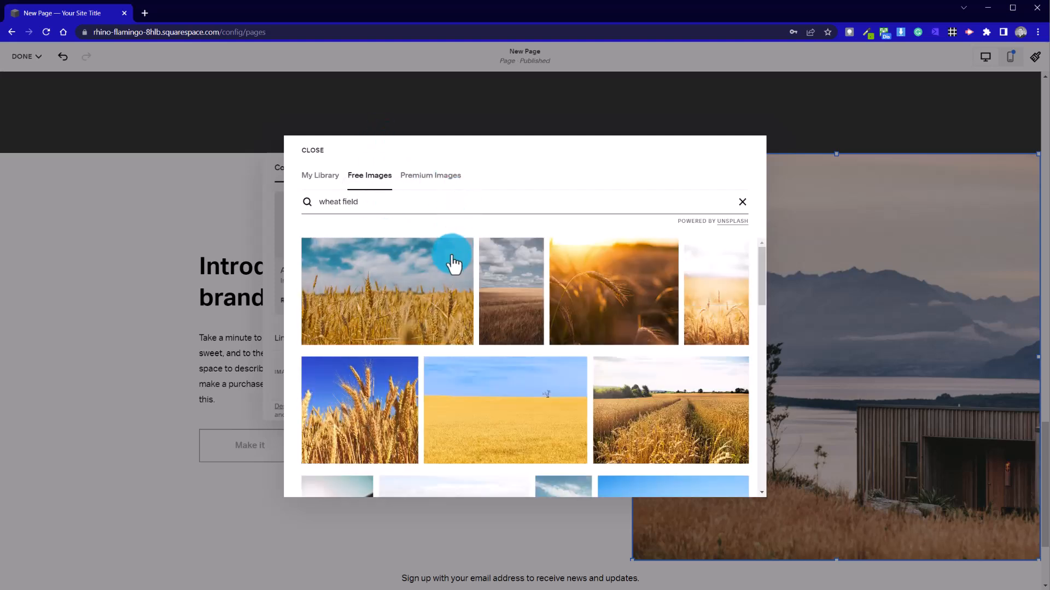
Replace the lake-and-cabin photo with the aerial stock photo of a small harvester crossing a brown field.
scroll(453, 342, "down", 2)
scroll(453, 346, "up", 2)
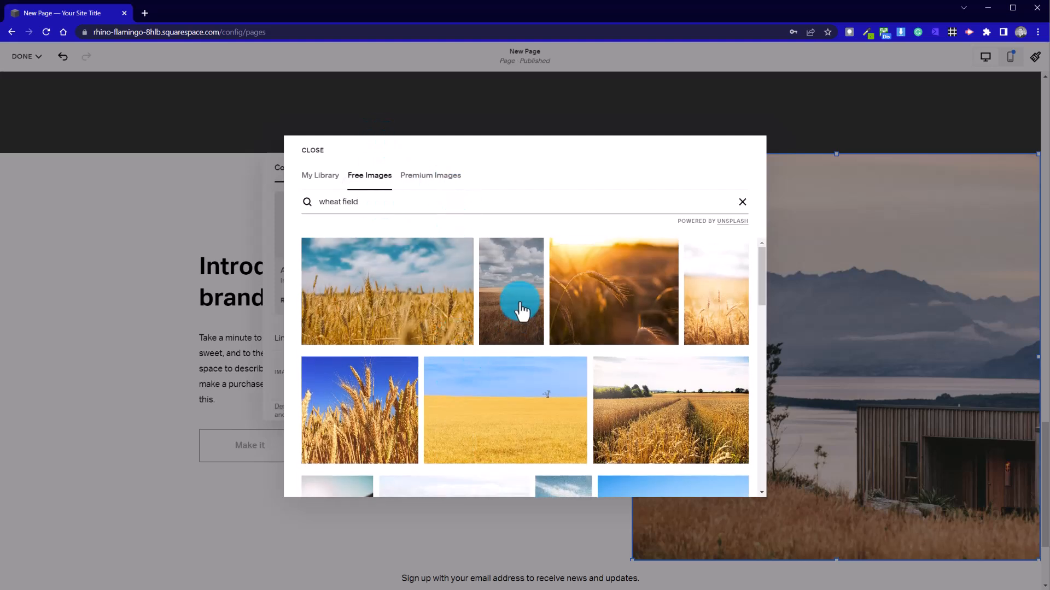
scroll(500, 352, "down", 10)
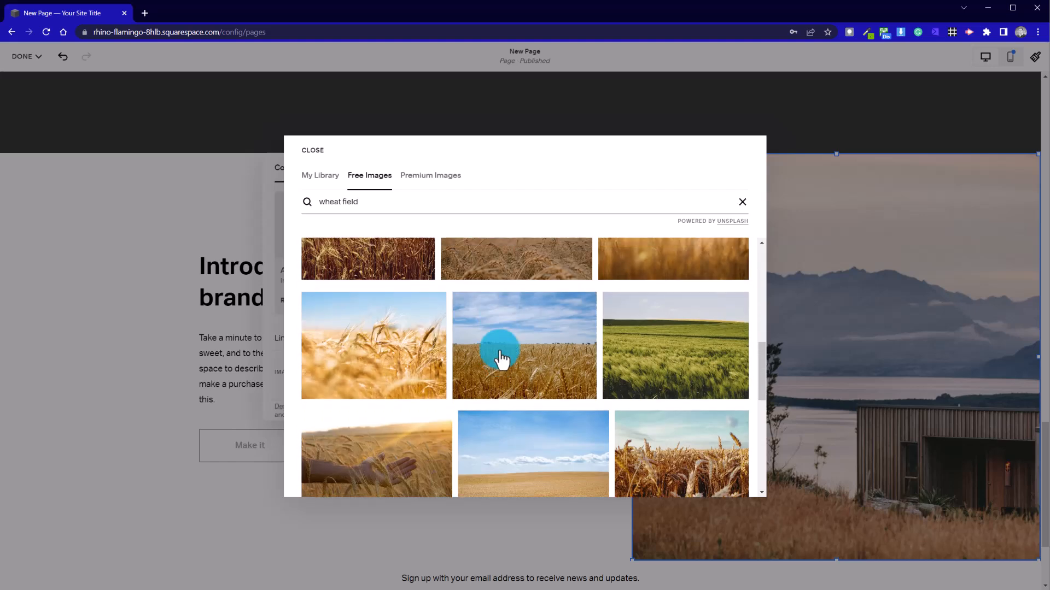
scroll(499, 355, "down", 10)
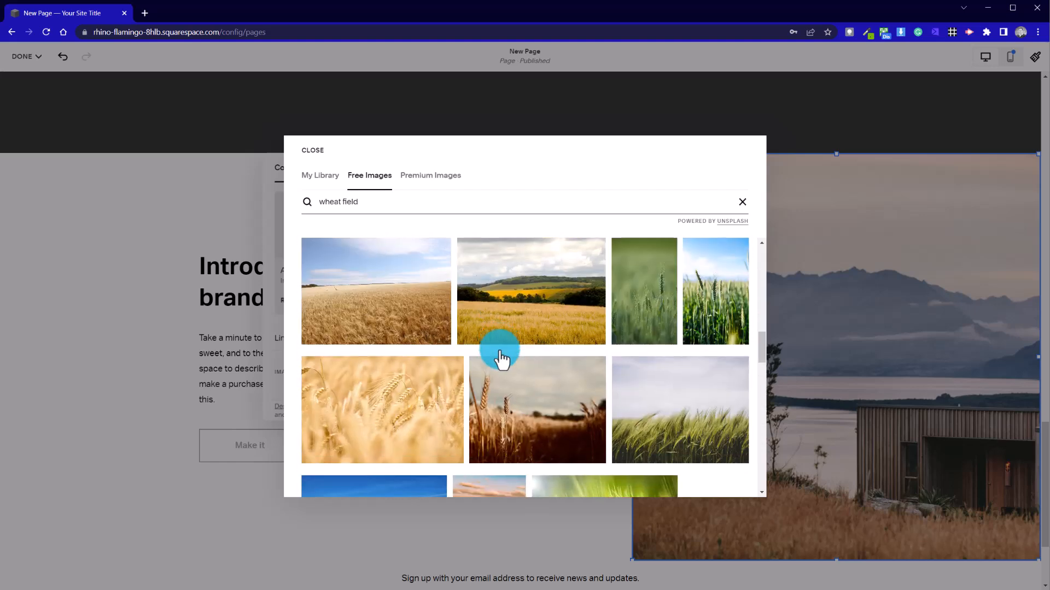
scroll(500, 358, "down", 2)
scroll(499, 351, "down", 6)
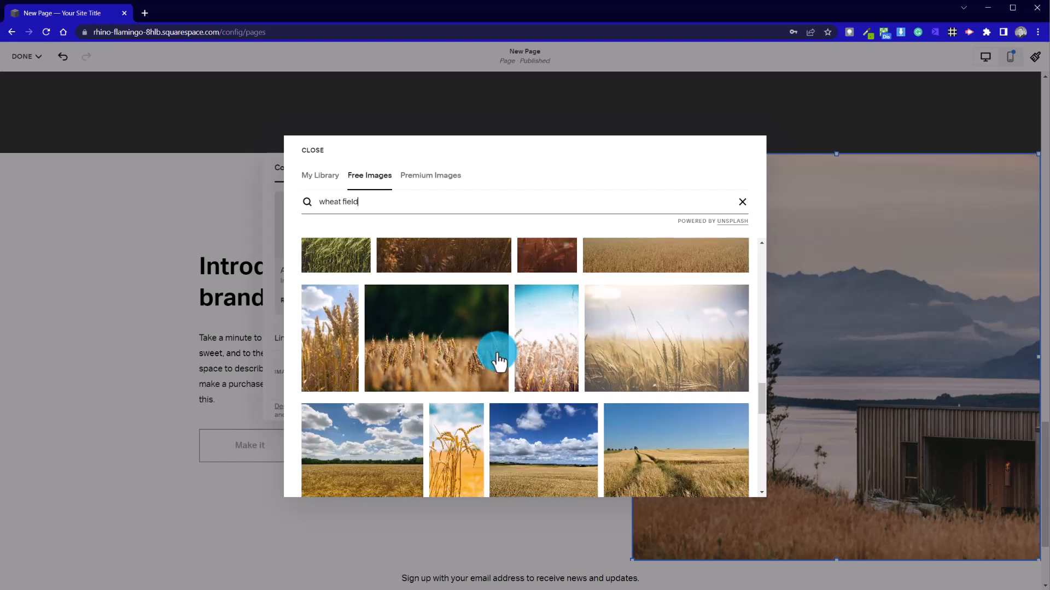
scroll(499, 361, "down", 5)
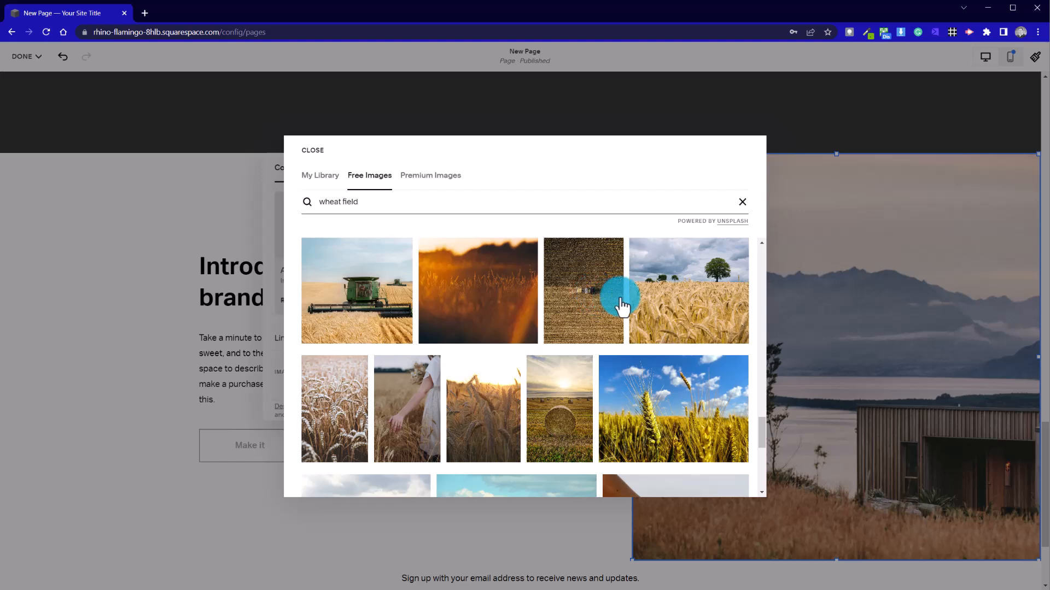
left_click(585, 320)
left_click(650, 381)
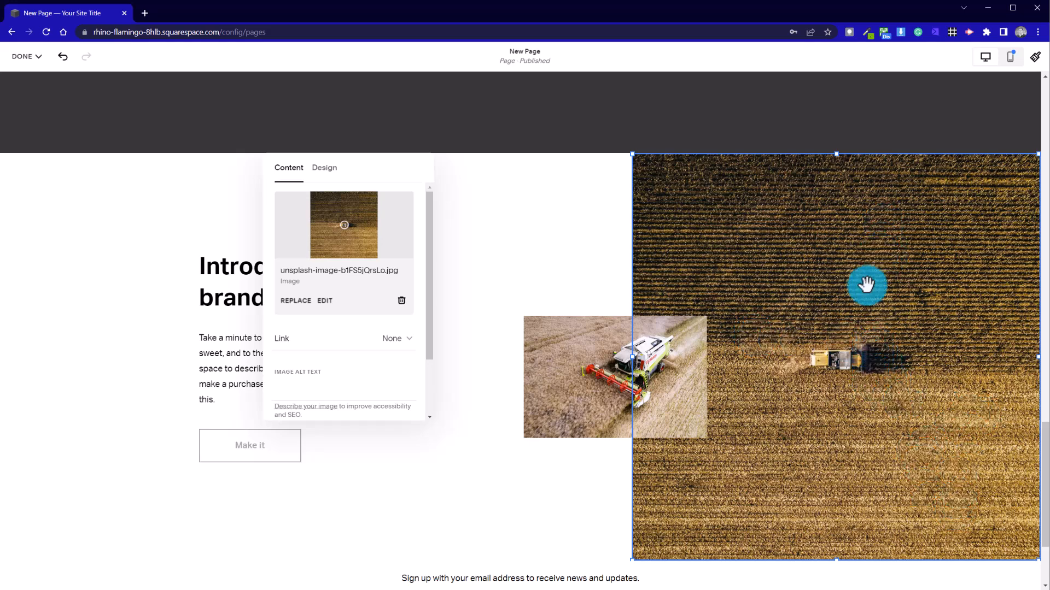
Crop the aerial field photo with the Custom option to the lower-right area of plain stubble below the harvester, and save it permanently.
left_click(296, 301)
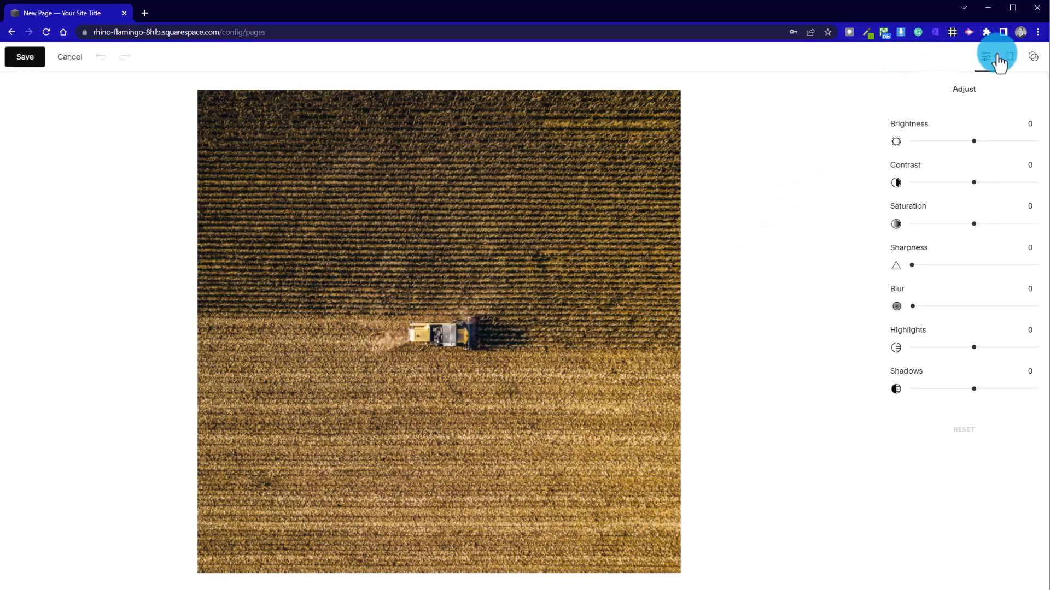
left_click(1012, 58)
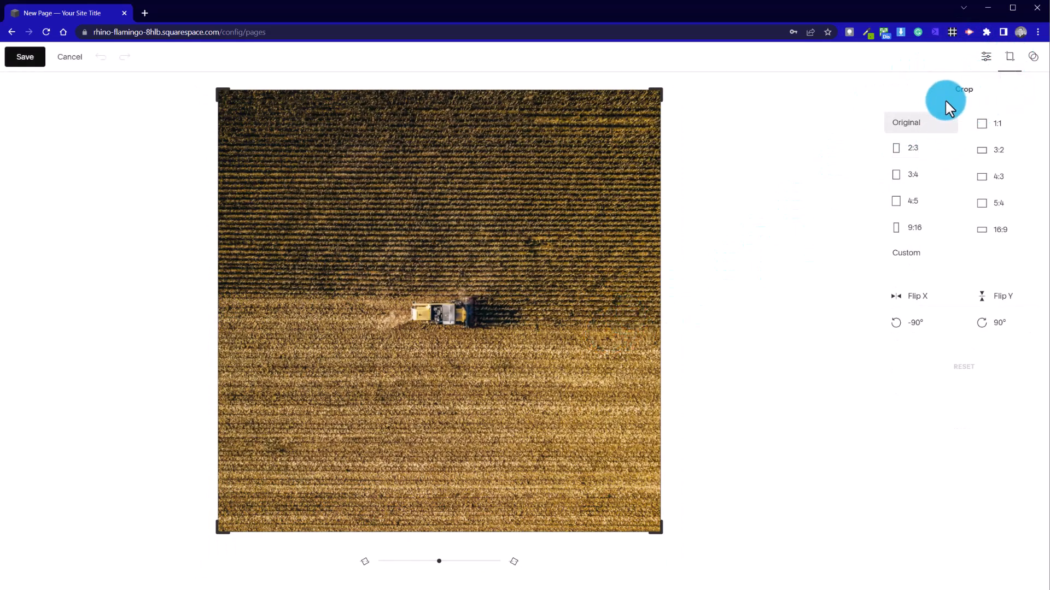
left_click(901, 255)
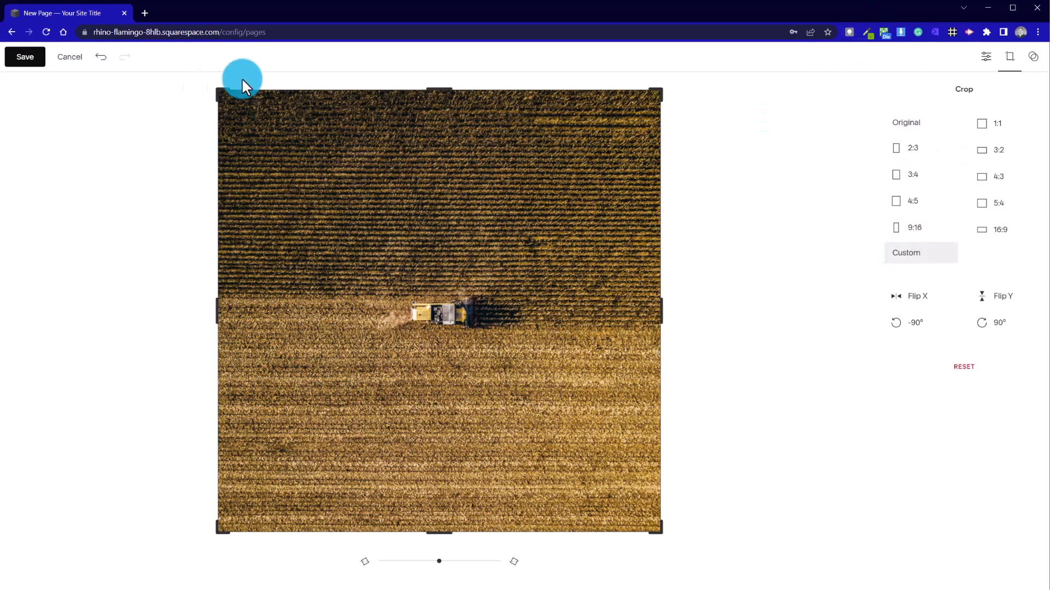
left_click_drag(217, 92, 403, 352)
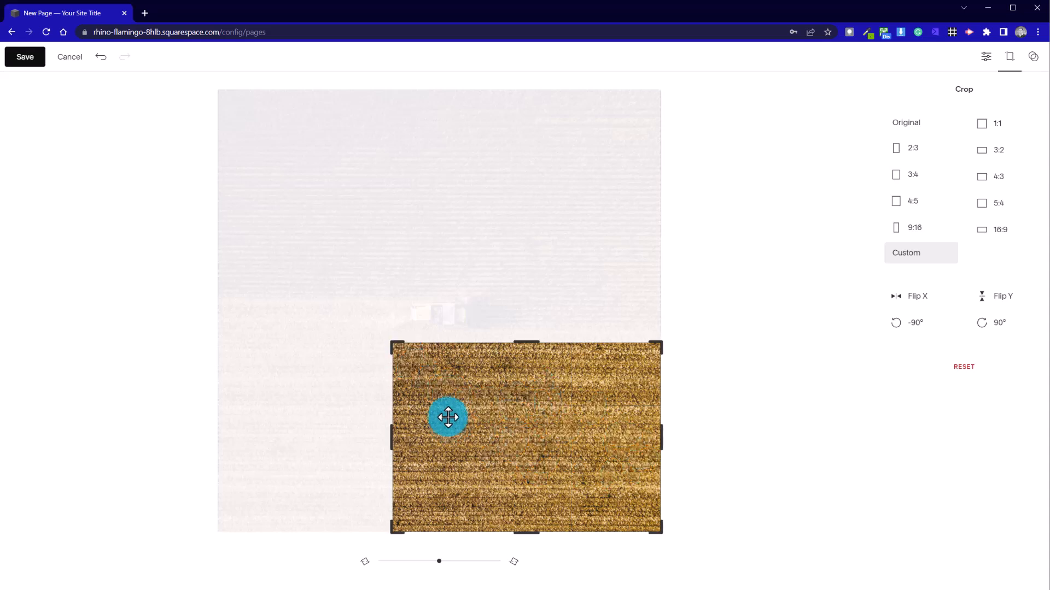
left_click_drag(529, 343, 530, 332)
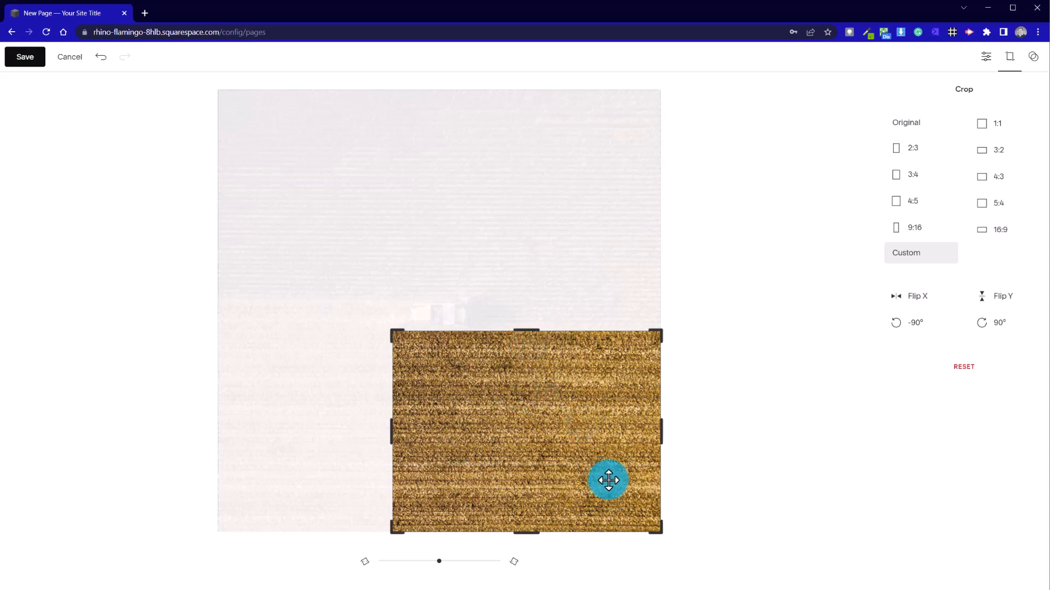
left_click(25, 57)
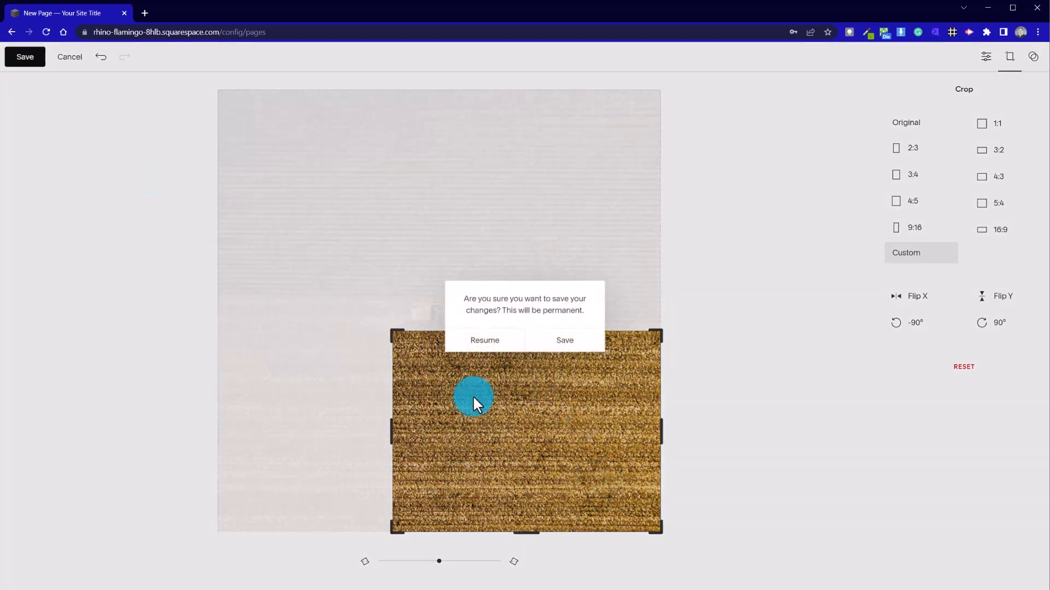
left_click(570, 340)
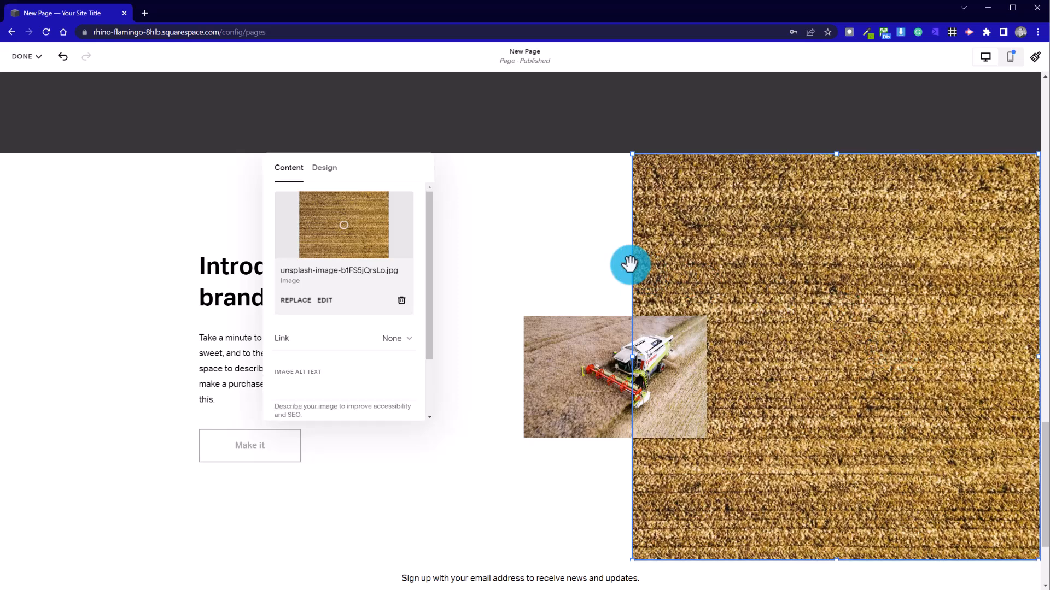
left_click(570, 241)
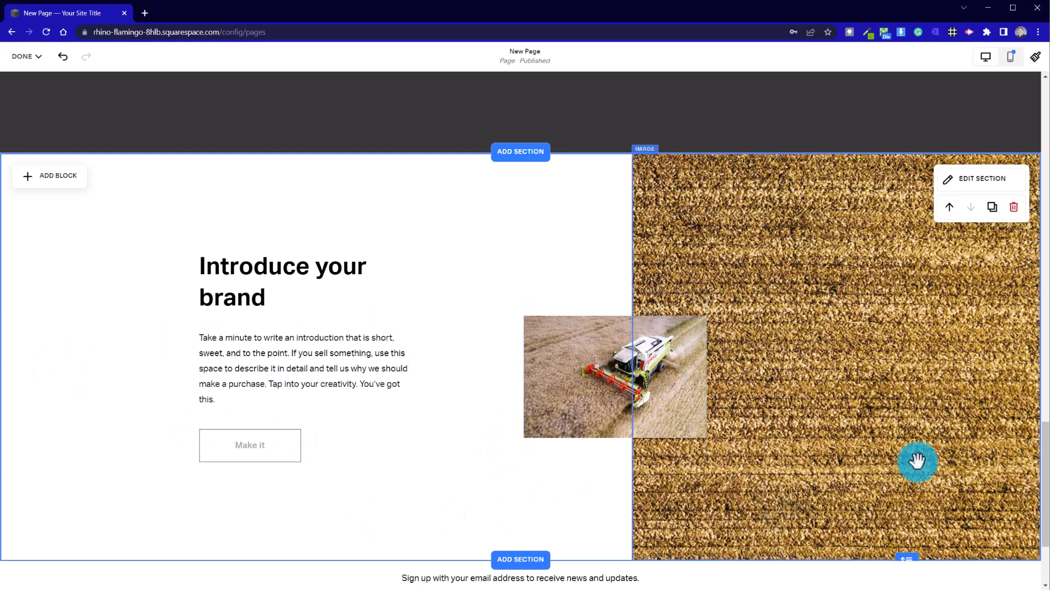
Save the page changes, leave editing mode and reopen New Page for editing.
left_click(22, 56)
left_click(29, 89)
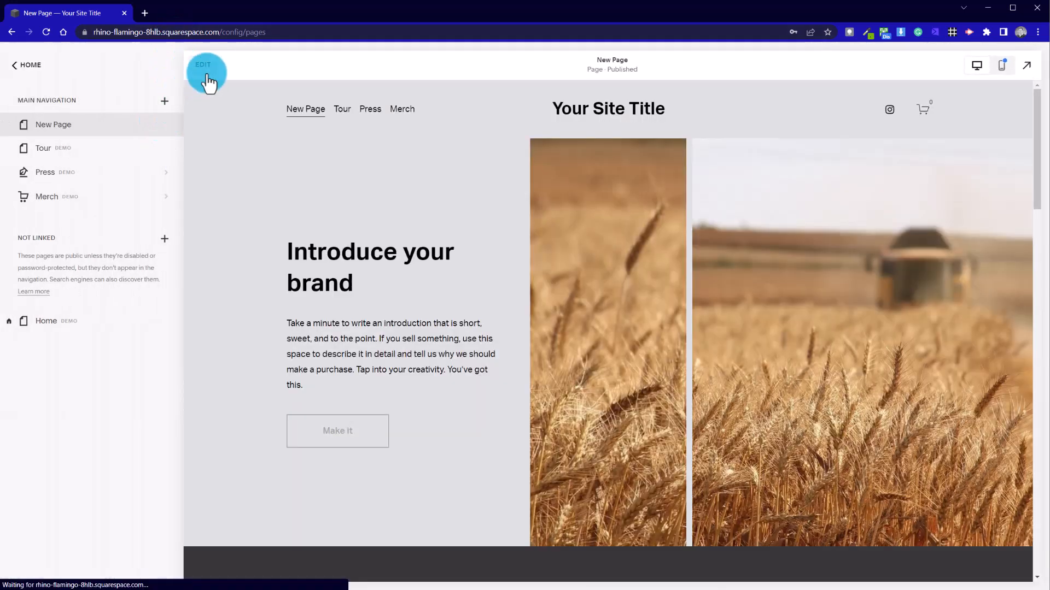
left_click(207, 74)
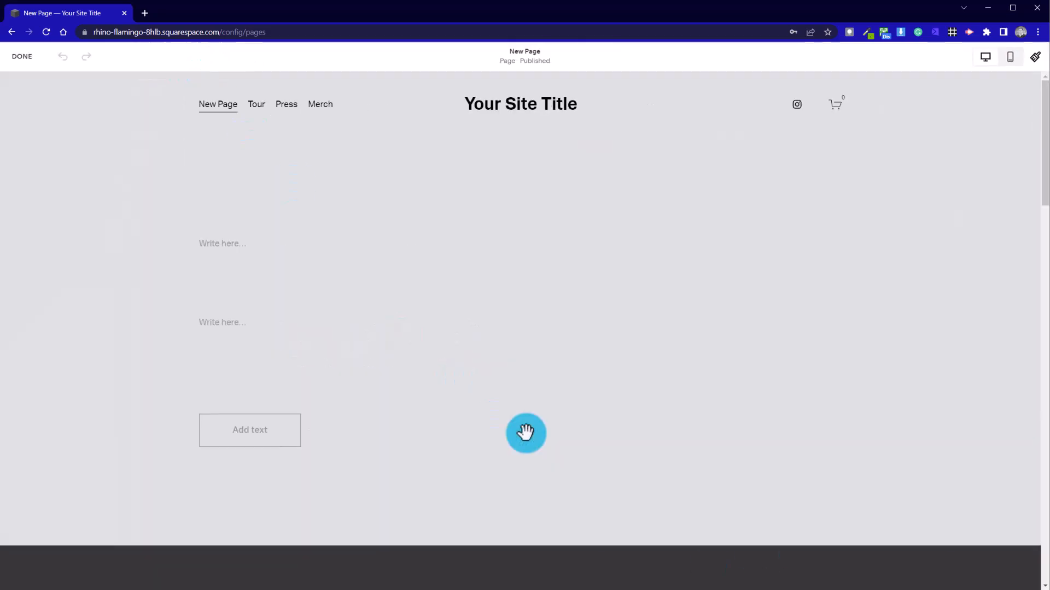
Open the combine photo in the lower "Introduce your brand" section for image editing.
scroll(492, 399, "down", 6)
scroll(497, 396, "down", 15)
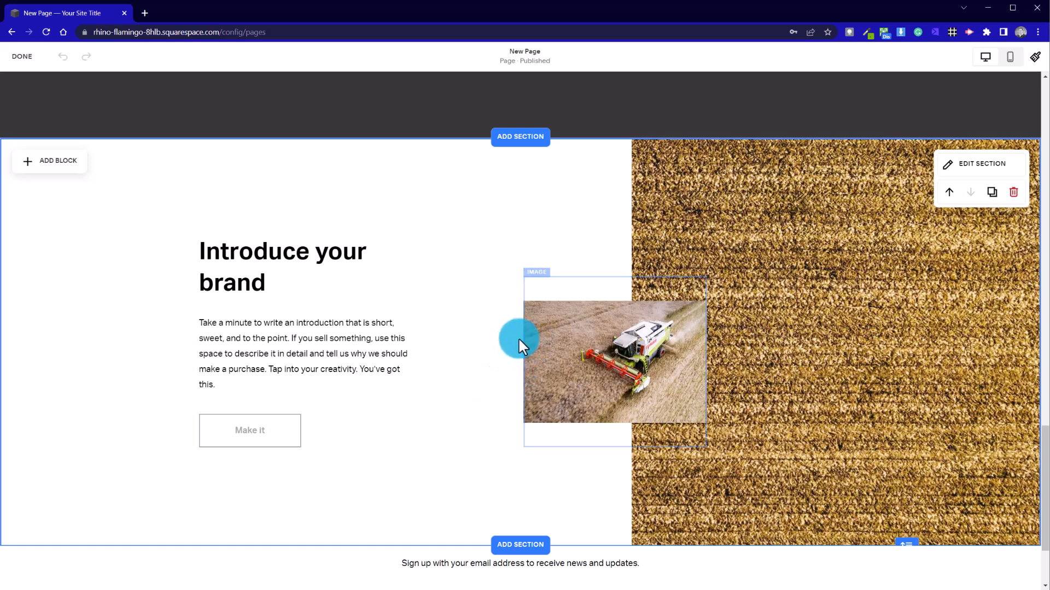
left_click(653, 377)
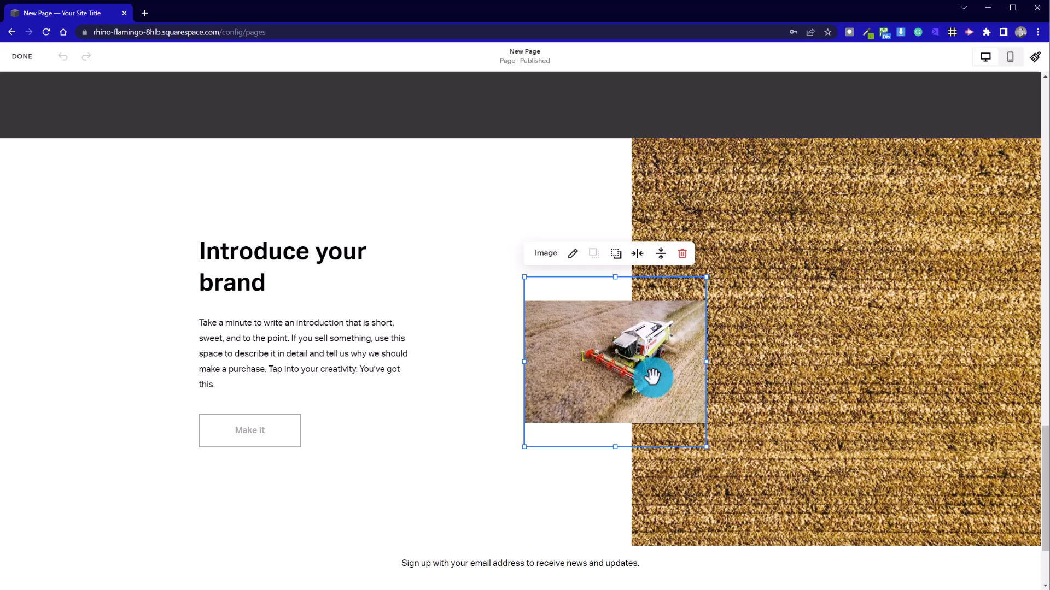
left_click(570, 258)
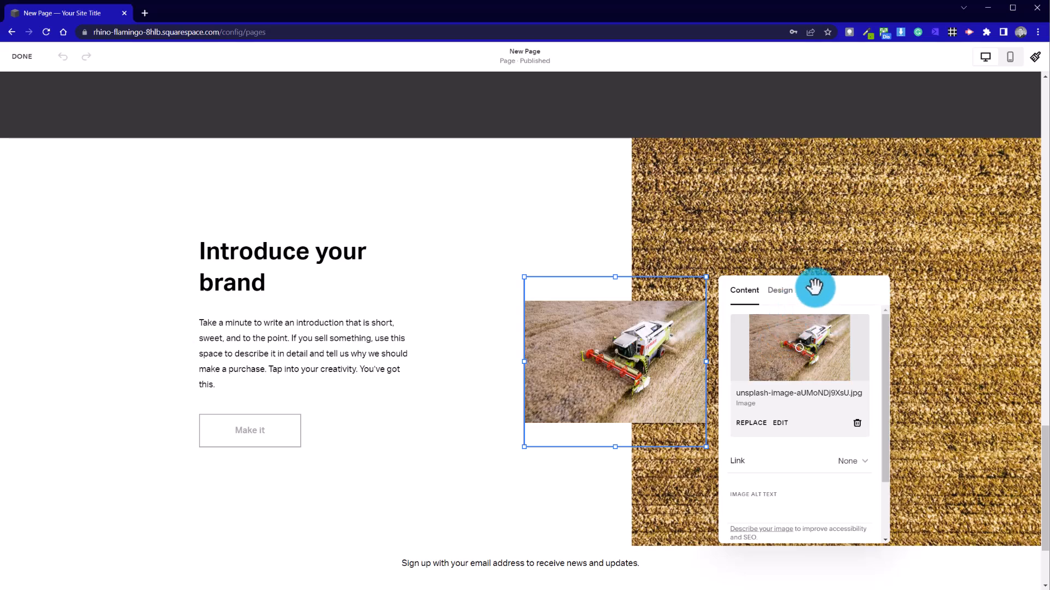
left_click_drag(812, 286, 335, 203)
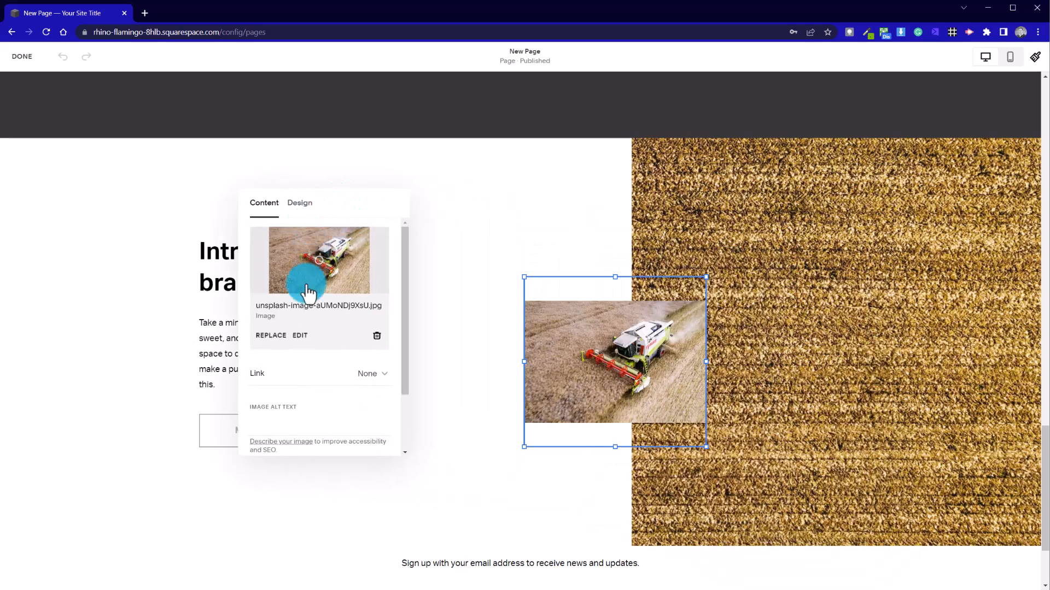
left_click(299, 335)
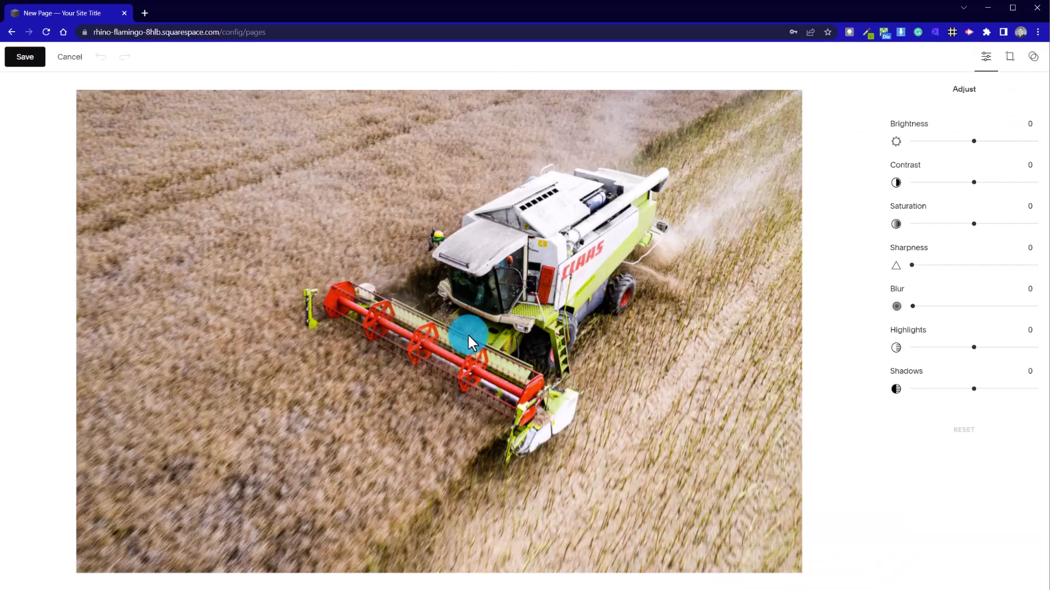
Crop the combine photo to a 1:1 square tightly framing the harvester, and save it permanently.
left_click(989, 59)
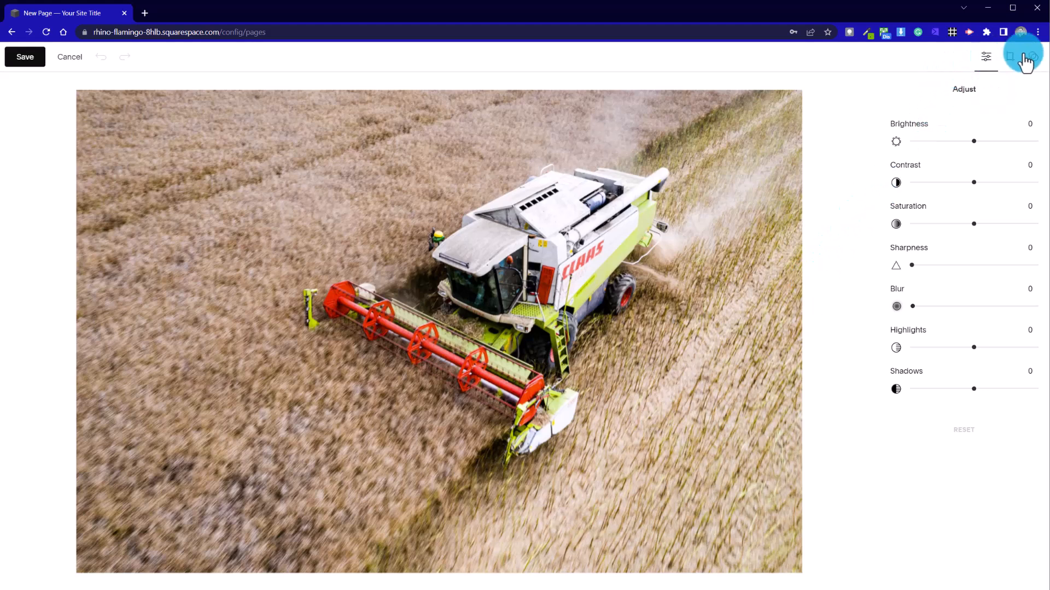
left_click(1011, 59)
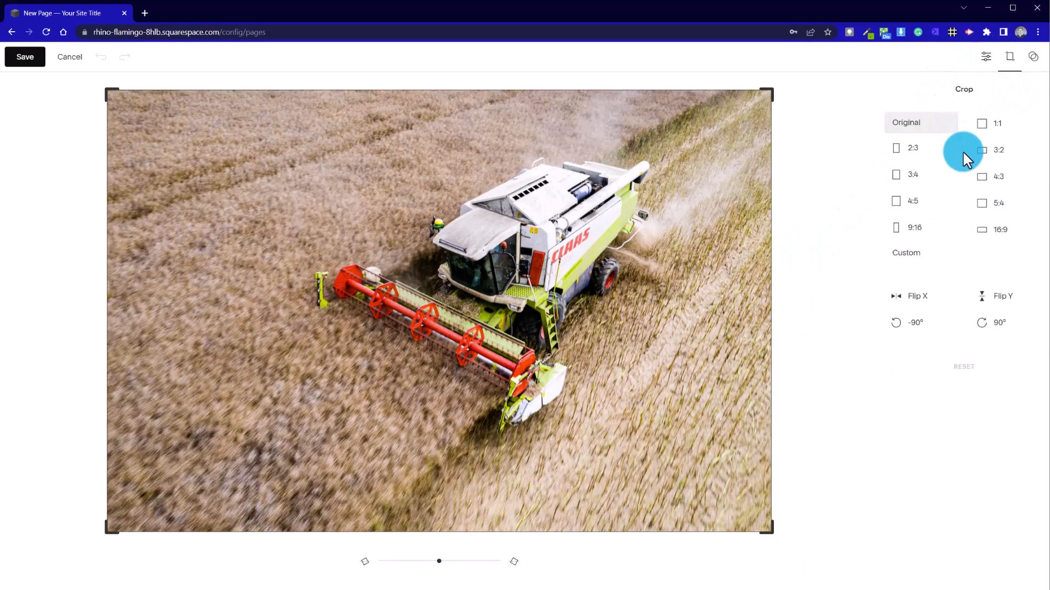
left_click(986, 140)
left_click_drag(492, 423, 517, 420)
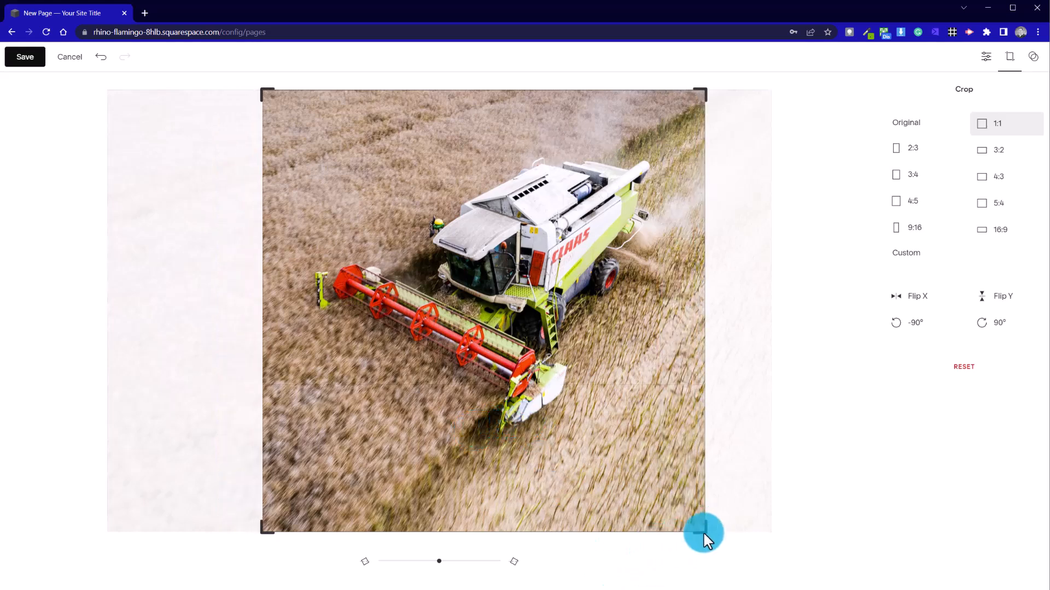
left_click_drag(704, 530, 646, 472)
left_click_drag(474, 413, 514, 409)
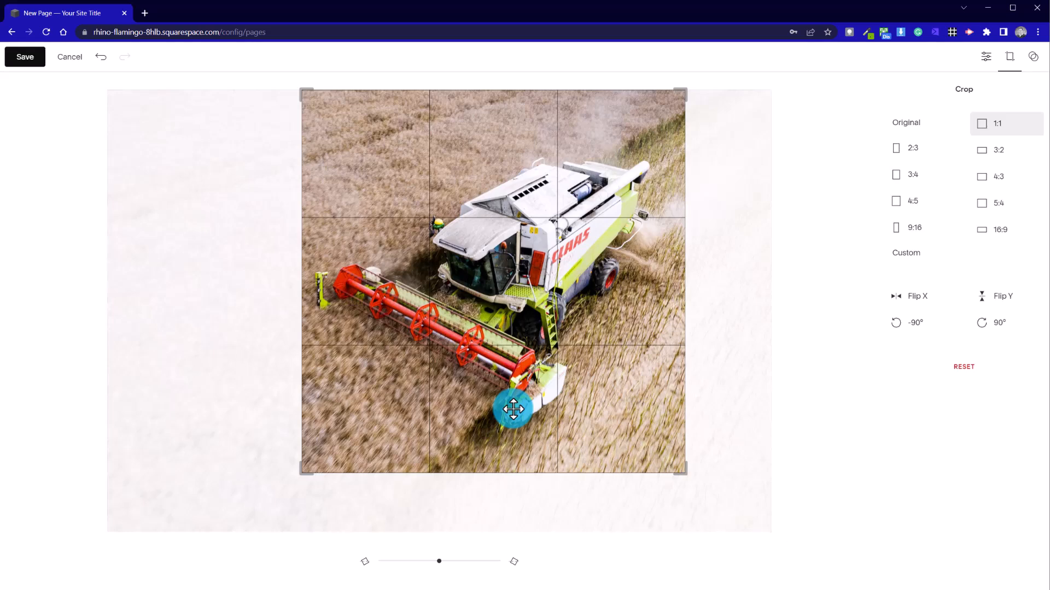
left_click_drag(513, 409, 513, 410)
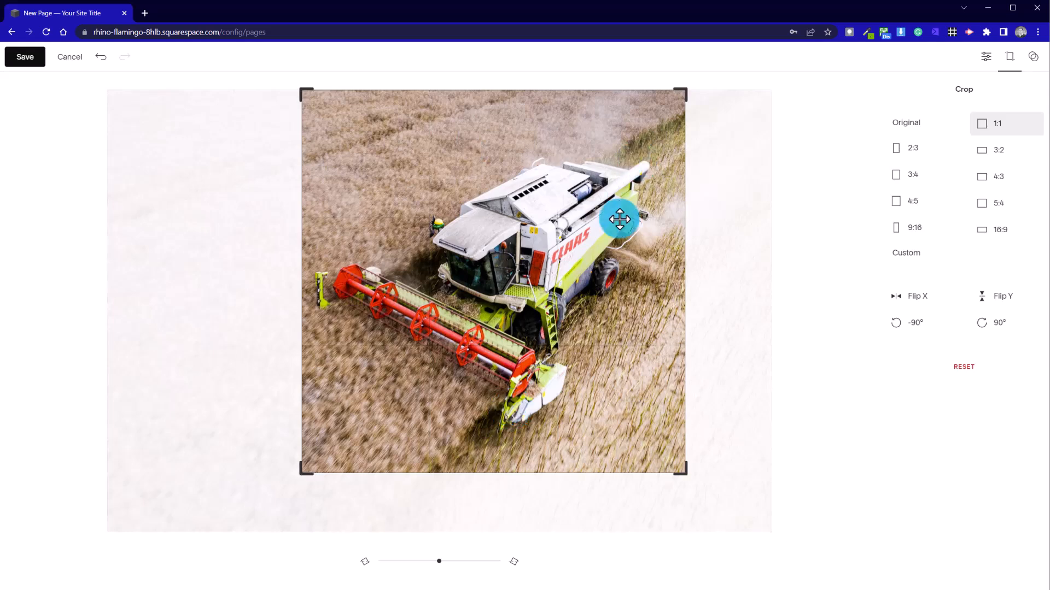
left_click(18, 58)
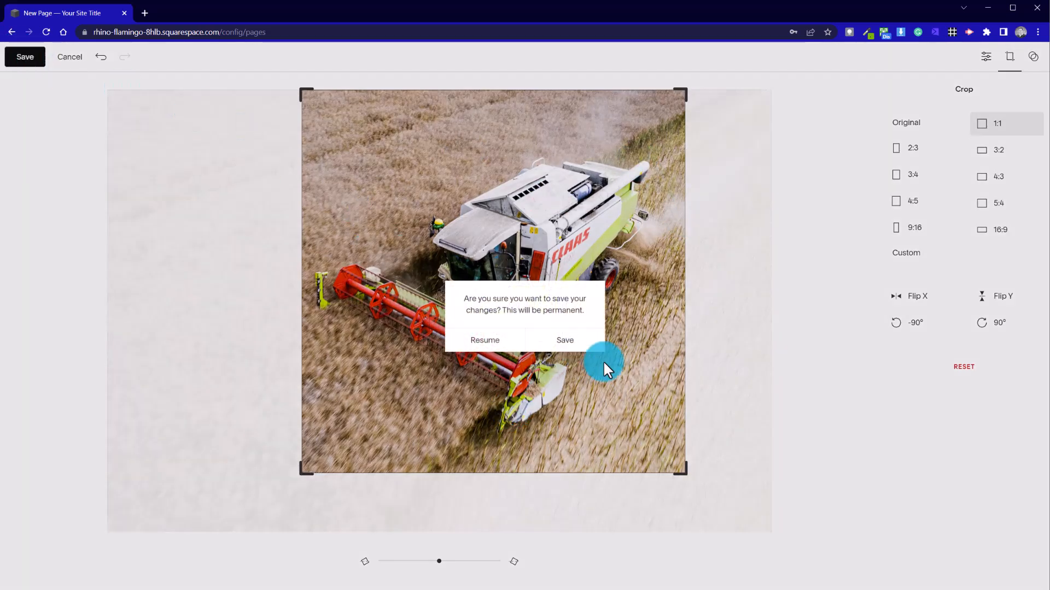
left_click(555, 334)
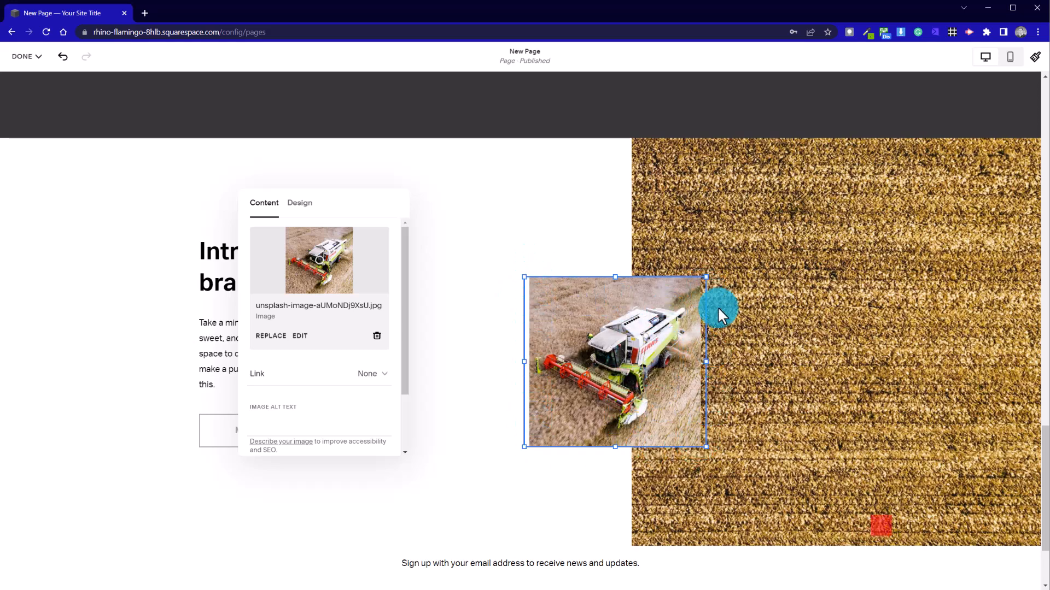
Save the page changes, check the section with the overlapping combine and field photos, and reopen New Page for editing.
left_click(470, 231)
left_click(25, 57)
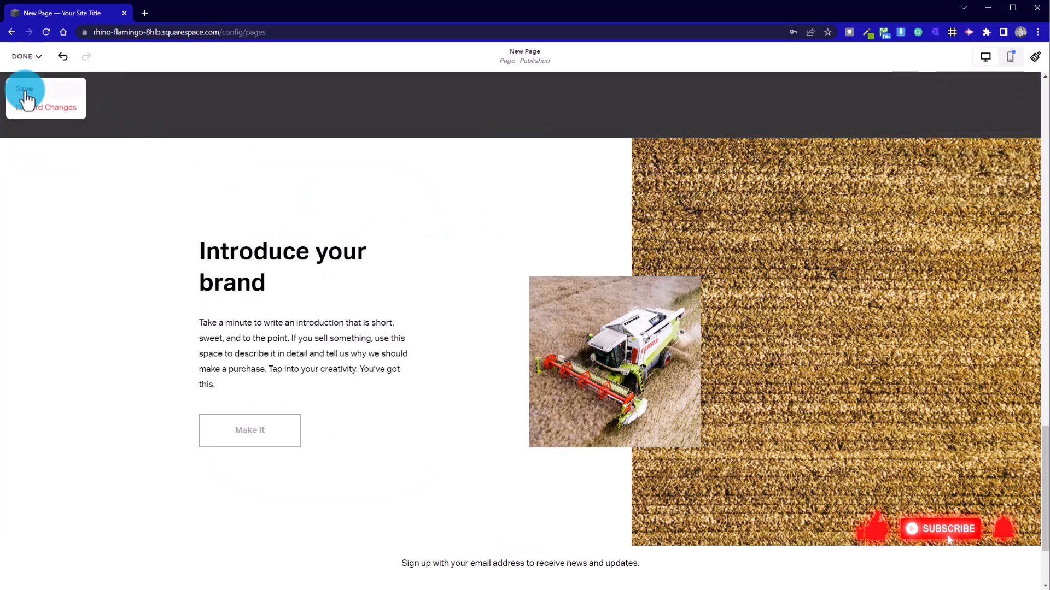
left_click(27, 95)
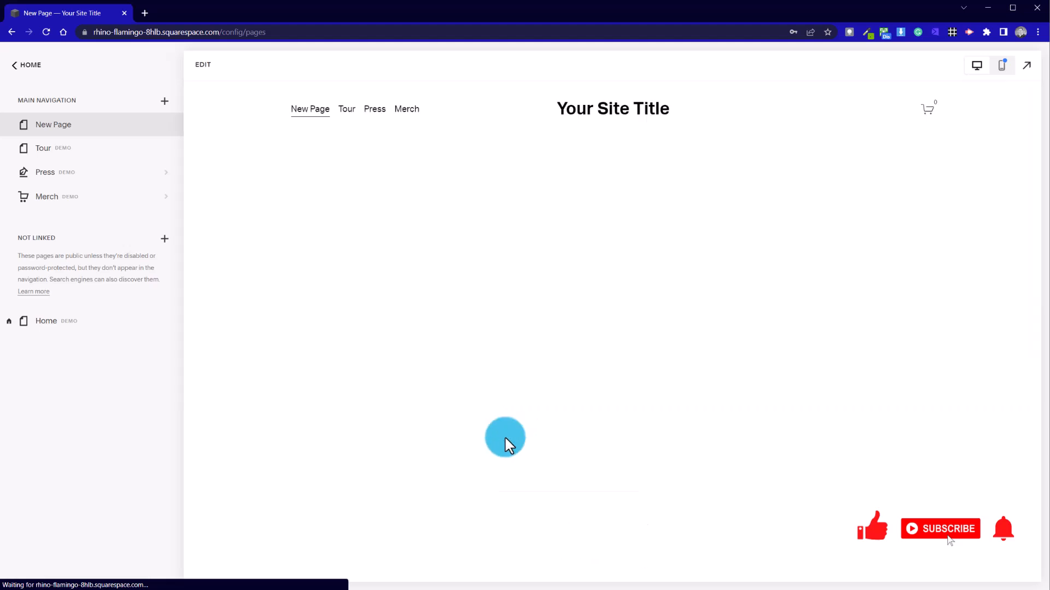
scroll(503, 443, "down", 2)
scroll(503, 444, "down", 15)
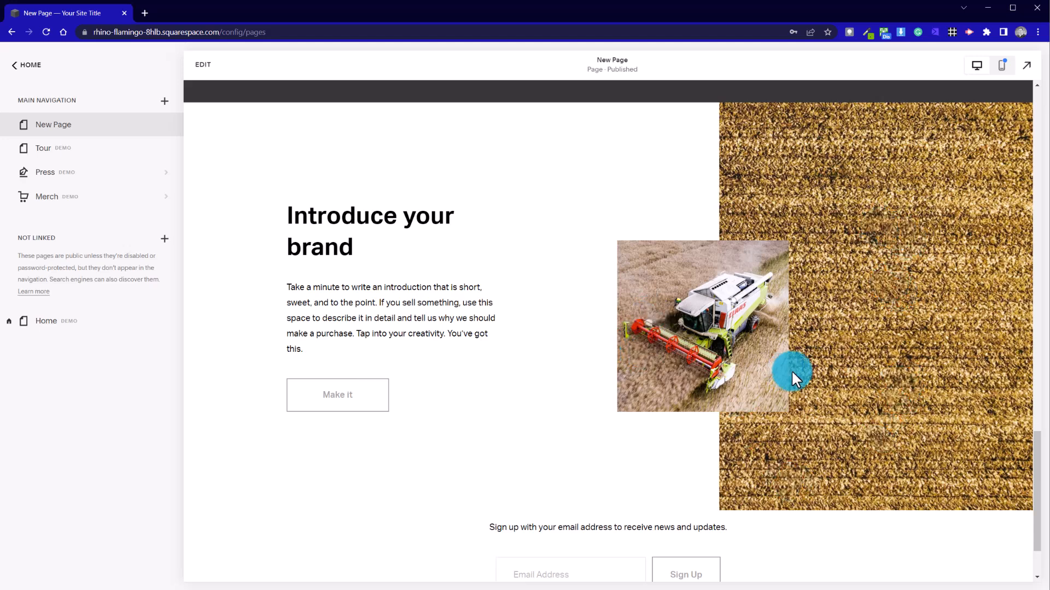
left_click(211, 77)
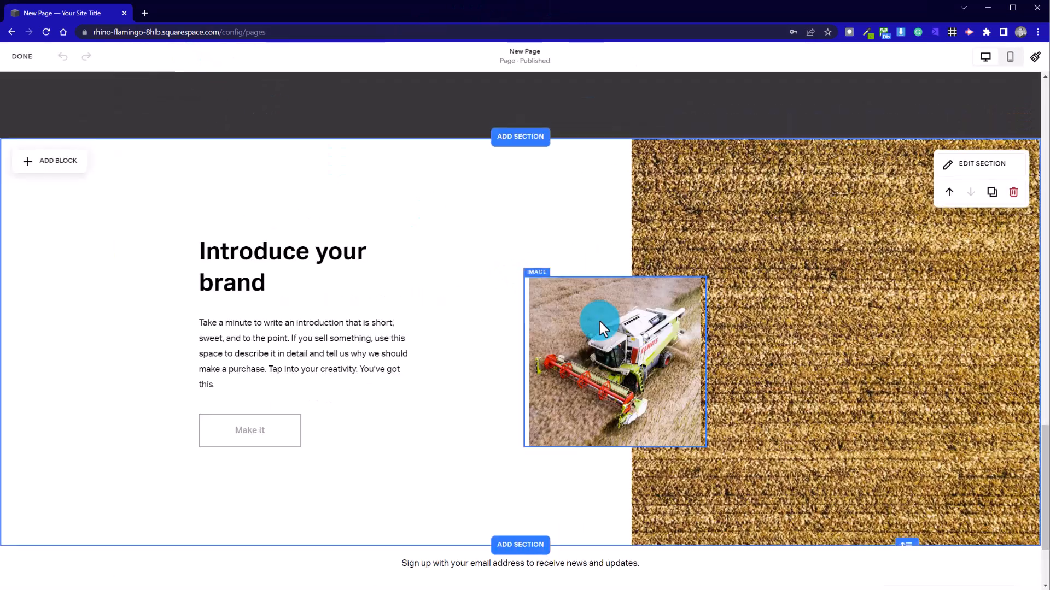
Switch the combine photo's design to Shape and apply the 1:1 circle.
double_click(615, 364)
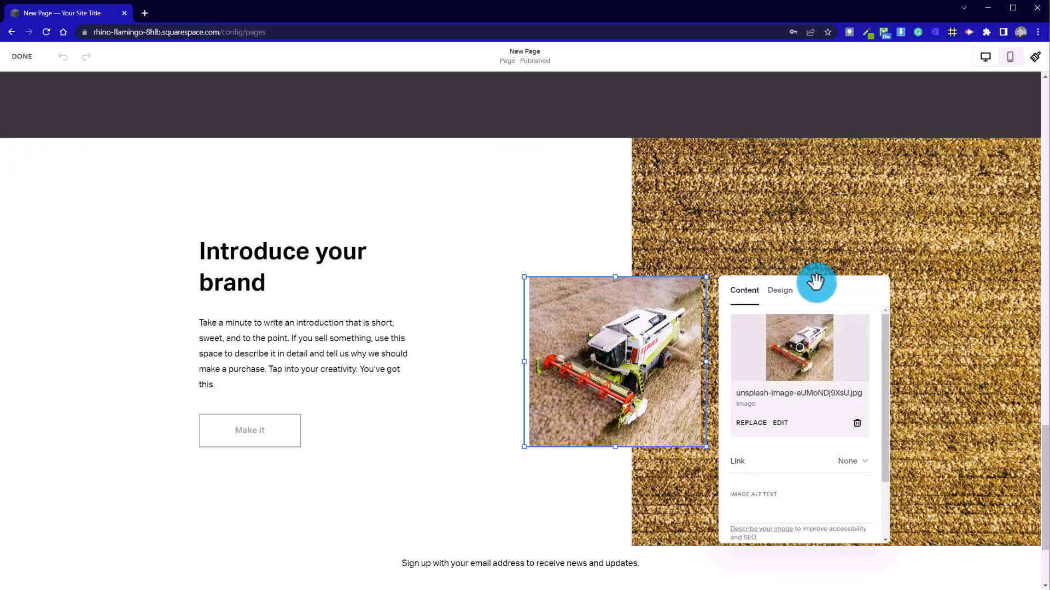
left_click_drag(813, 283, 257, 224)
left_click(222, 236)
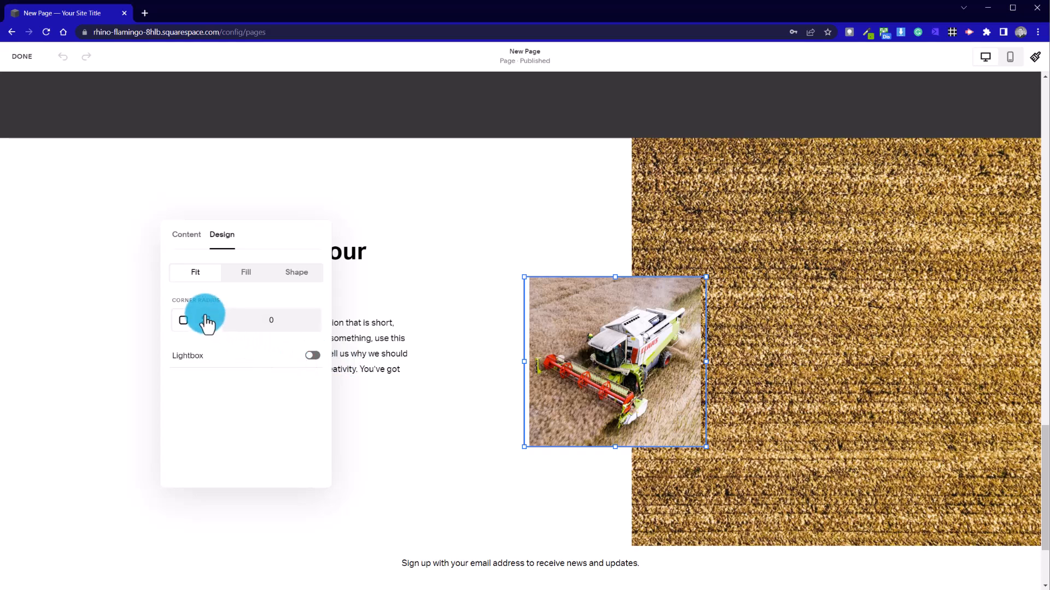
left_click(296, 274)
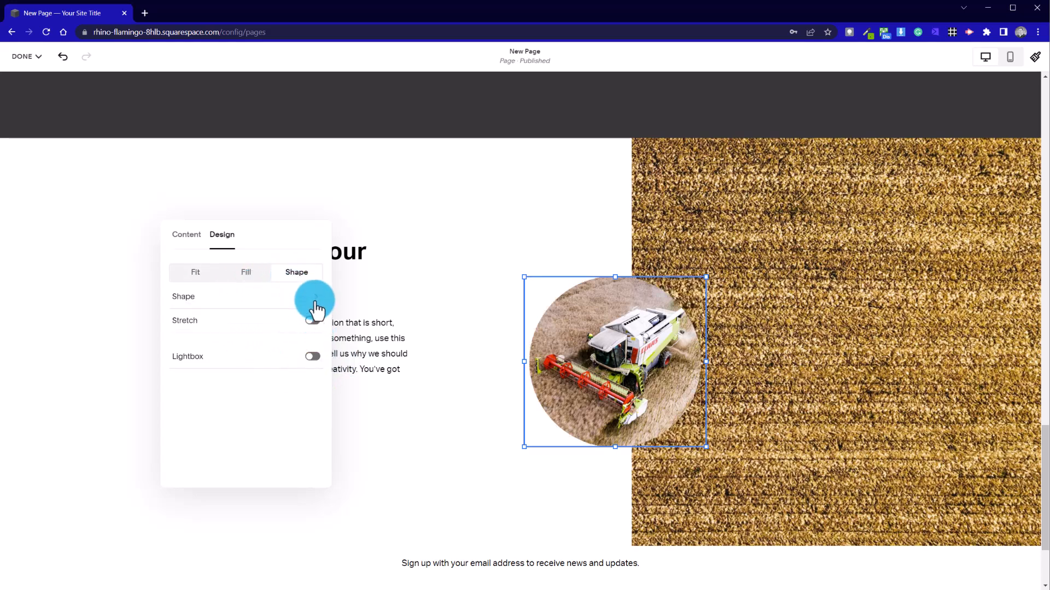
left_click(309, 298)
left_click(186, 300)
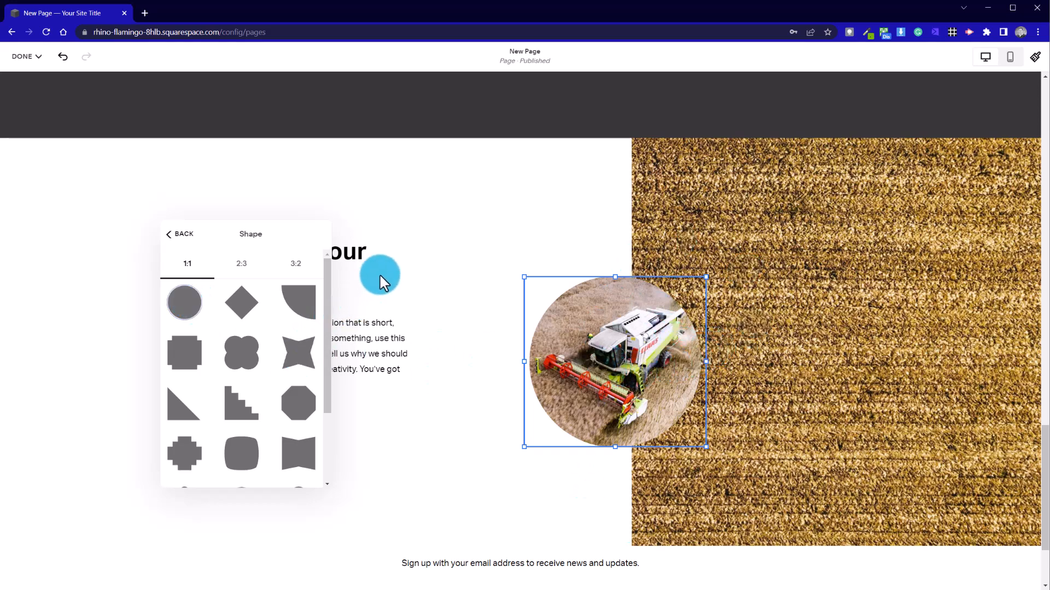
Try other 1:1 shapes such as the octagon and rounded pentagon on the combine photo, and return it to the circle.
left_click(205, 458)
left_click(310, 410)
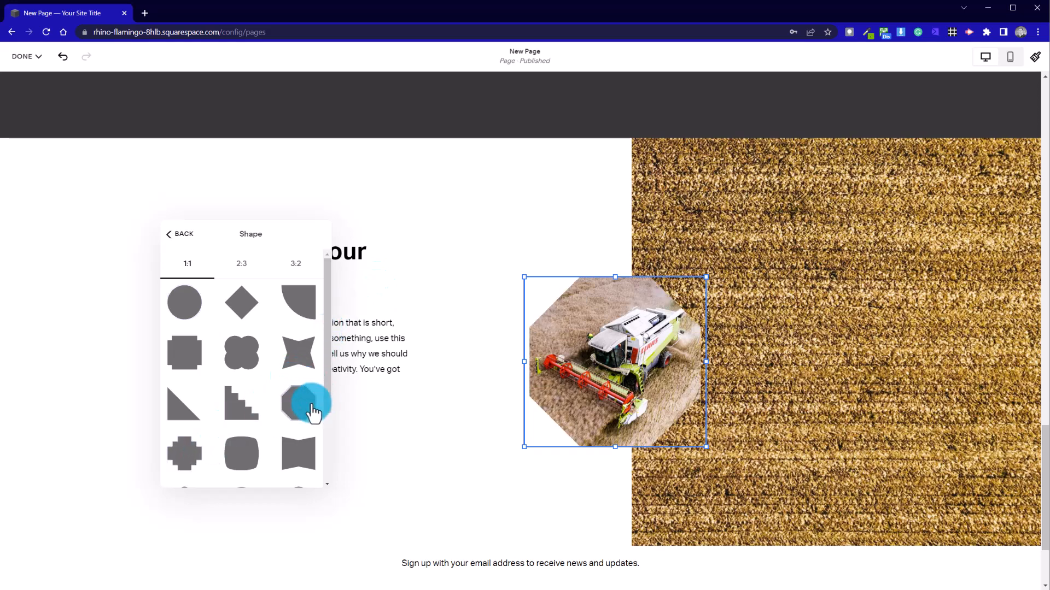
scroll(328, 386, "down", 3)
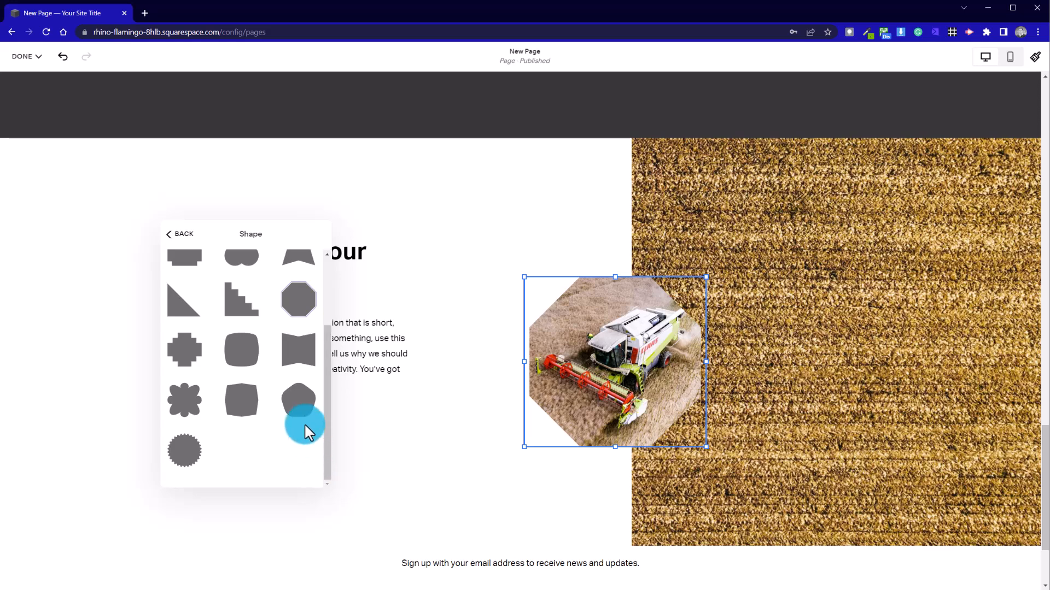
left_click(304, 421)
scroll(323, 388, "up", 5)
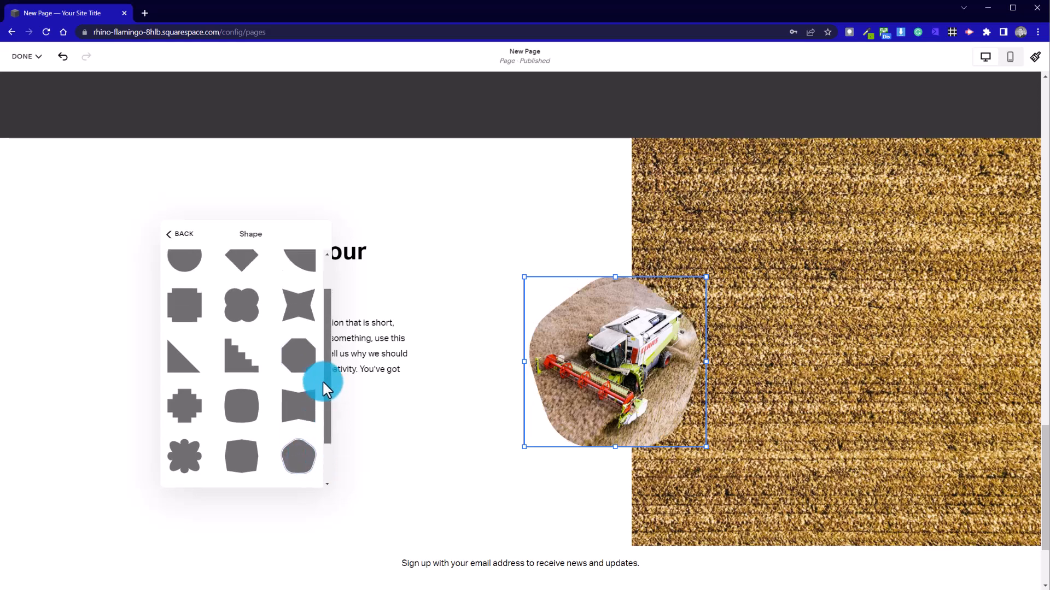
left_click(185, 302)
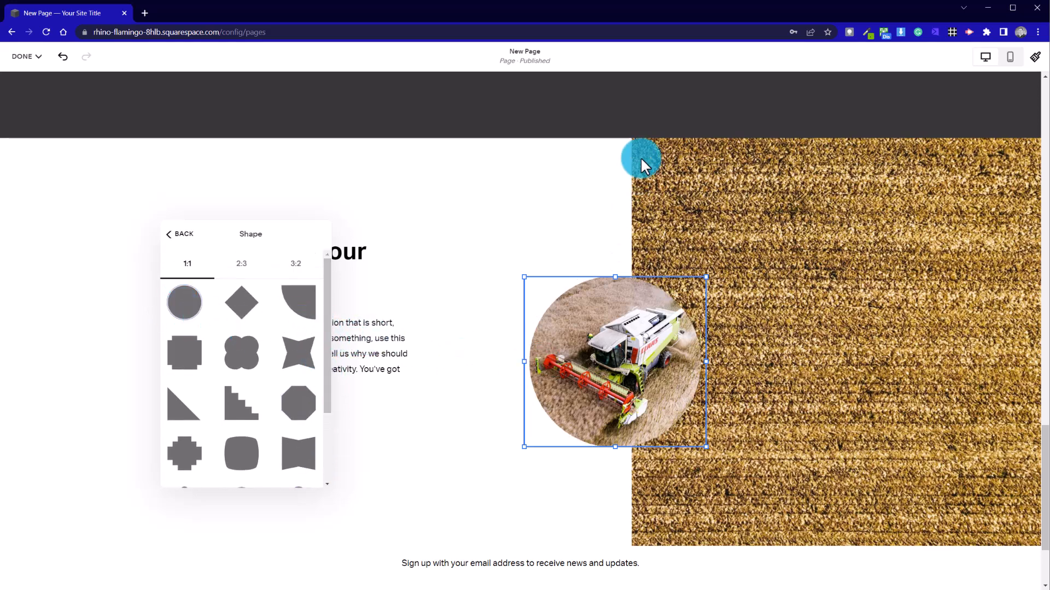
Move the circular combine photo slightly right and up so it overlaps more of the field photo and sits vertically centred beside it.
left_click_drag(538, 300, 649, 386)
left_click_drag(705, 359, 687, 361)
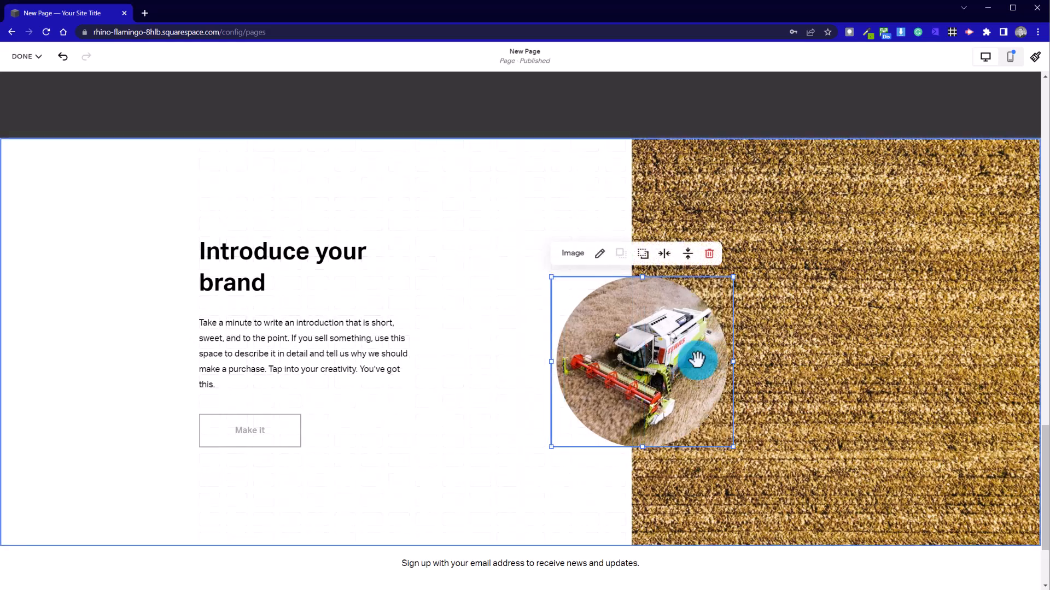
left_click(514, 197)
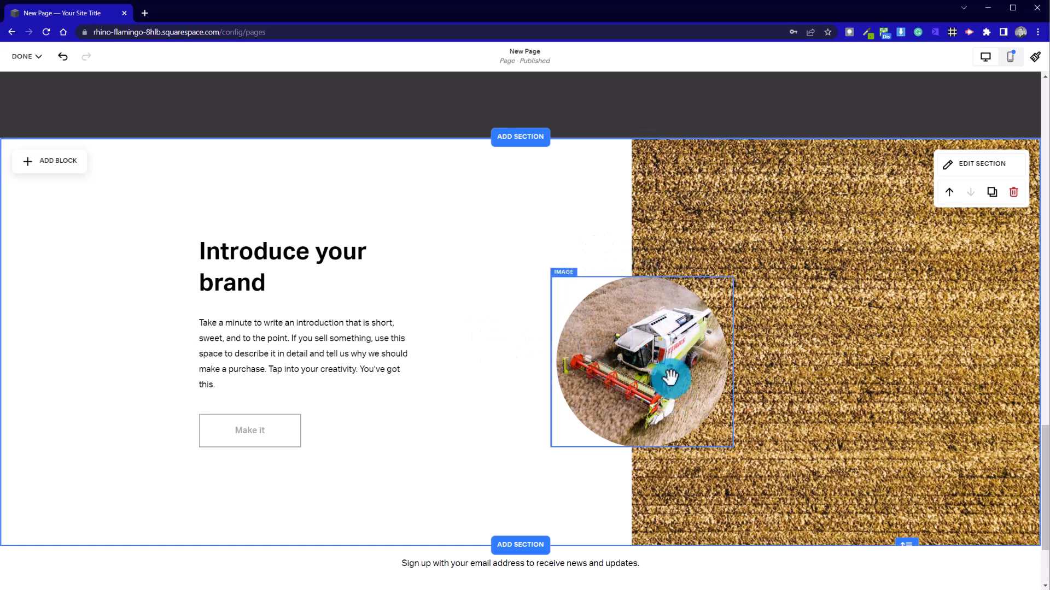
left_click_drag(665, 390, 650, 367)
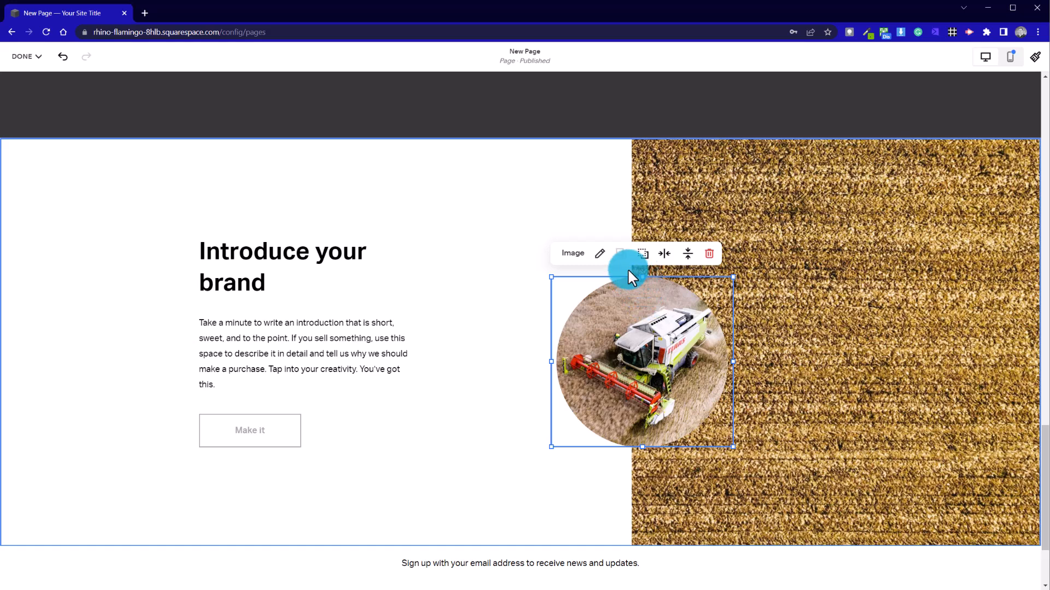
left_click_drag(628, 321, 627, 390)
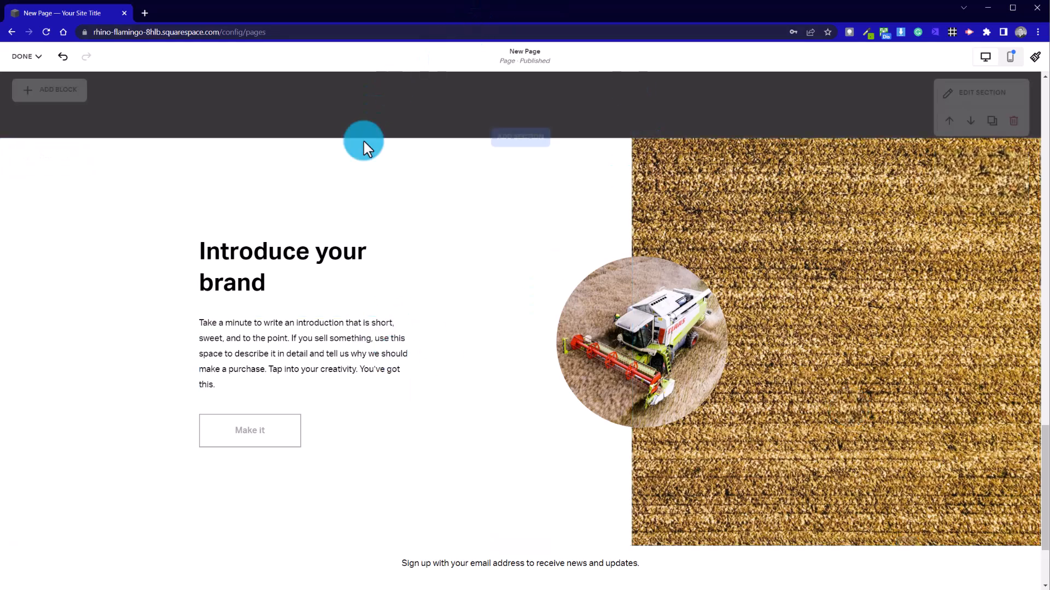
left_click(587, 340)
left_click_drag(862, 270, 293, 192)
left_click(210, 200)
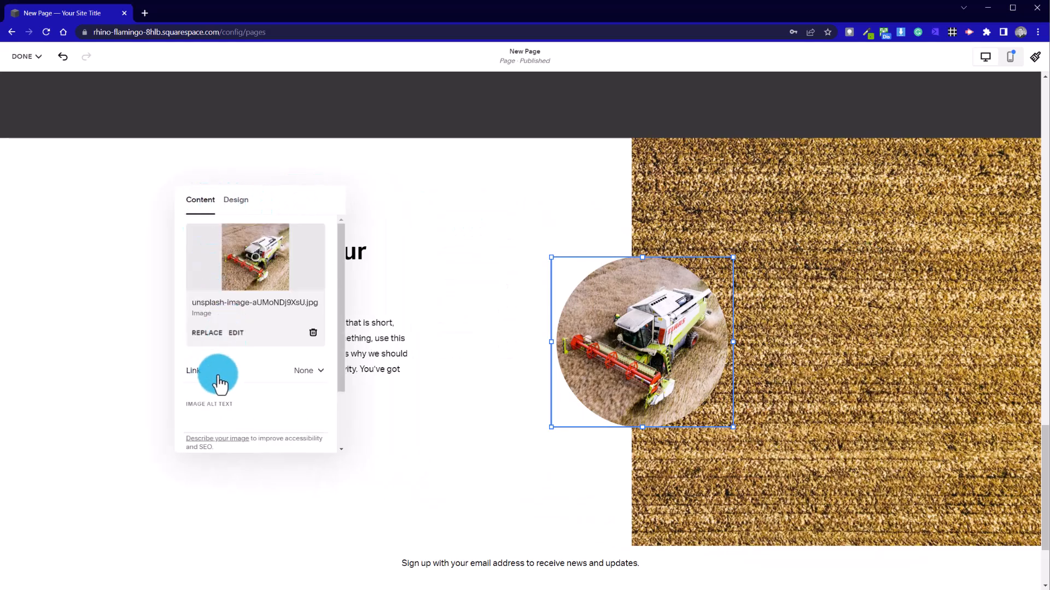
left_click(239, 333)
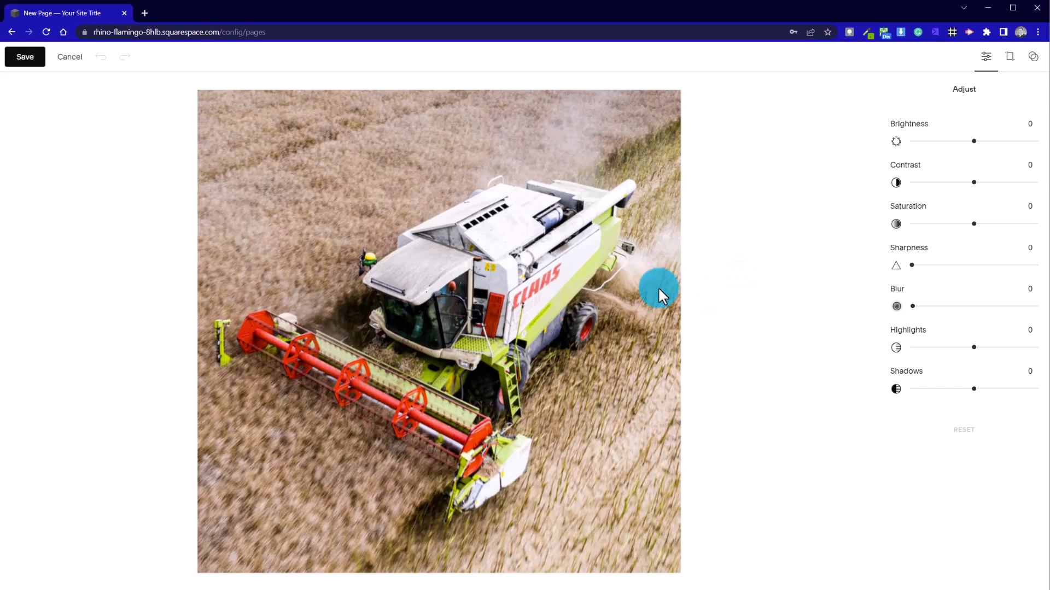
left_click(64, 56)
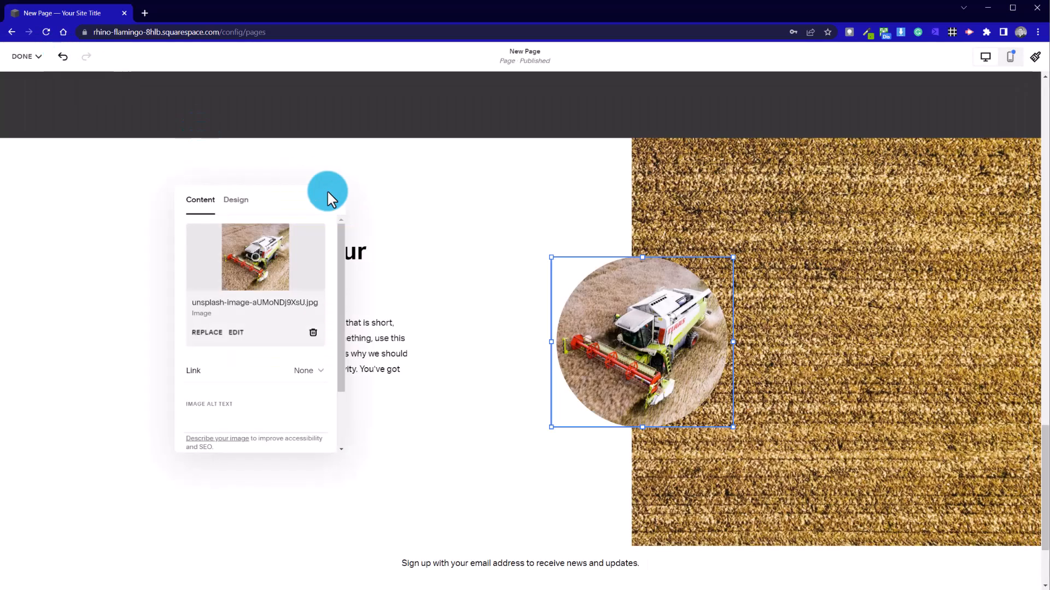
Duplicate the browser tab with the site editor and switch to the duplicate.
right_click(88, 13)
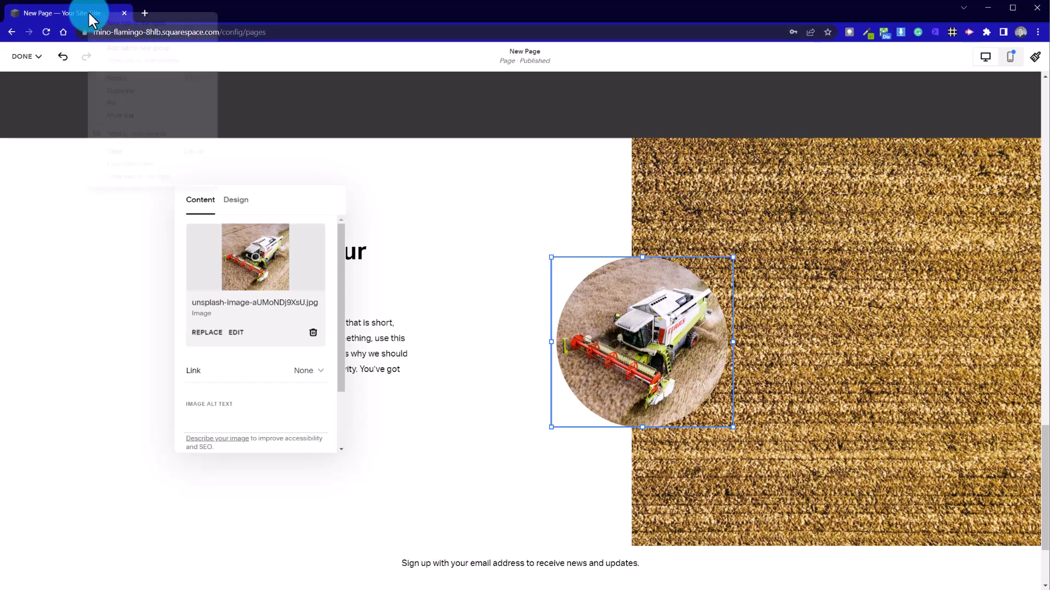
left_click(152, 94)
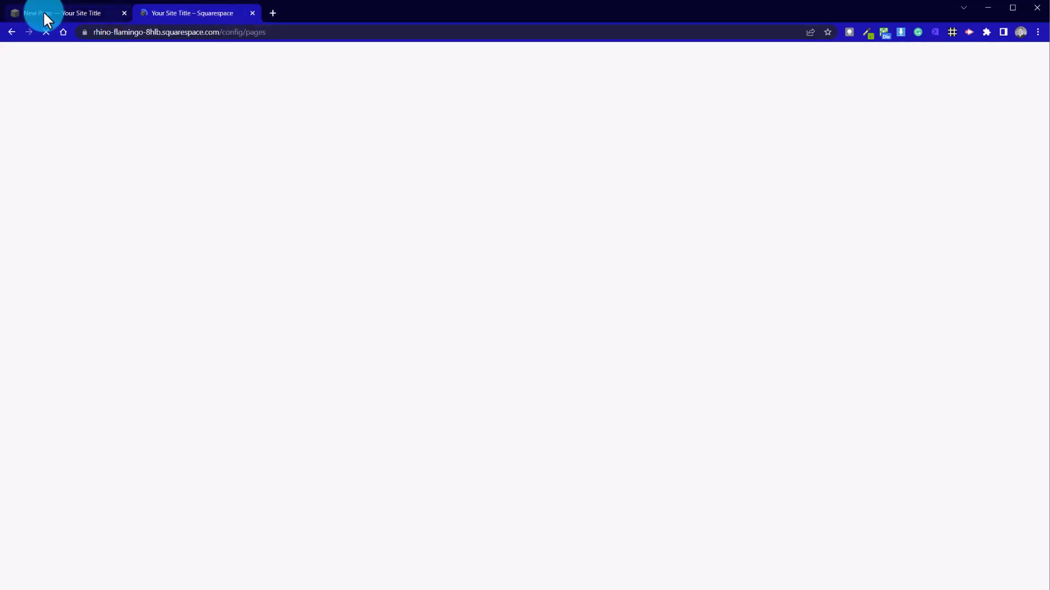
left_click(45, 16)
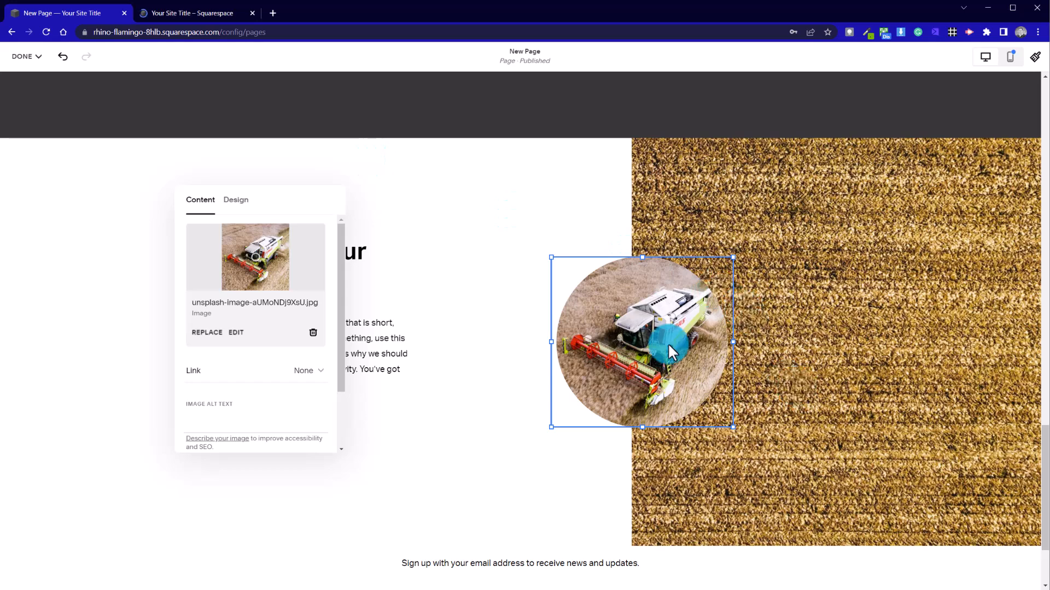
left_click(220, 16)
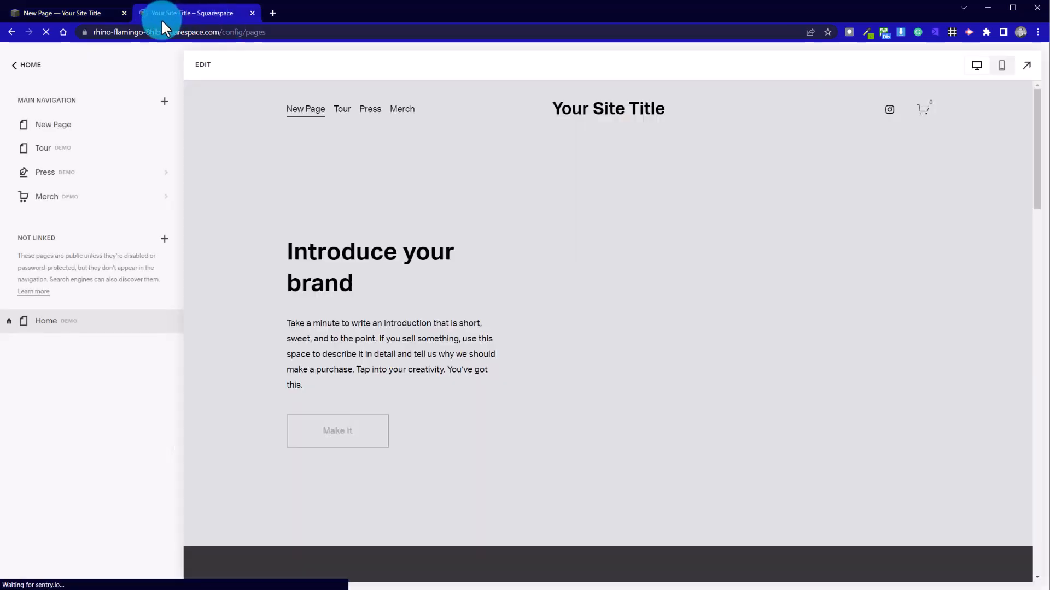
Inspect the saved version of the combine and field photo section in the duplicate tab, and return to the original editor tab.
scroll(445, 390, "down", 5)
scroll(445, 389, "down", 10)
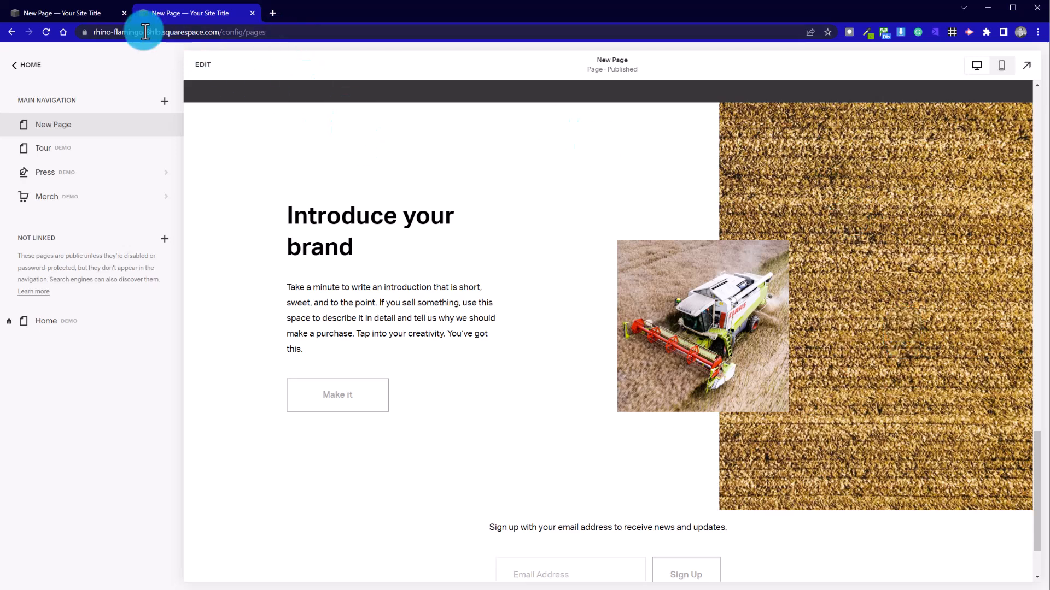
left_click(76, 12)
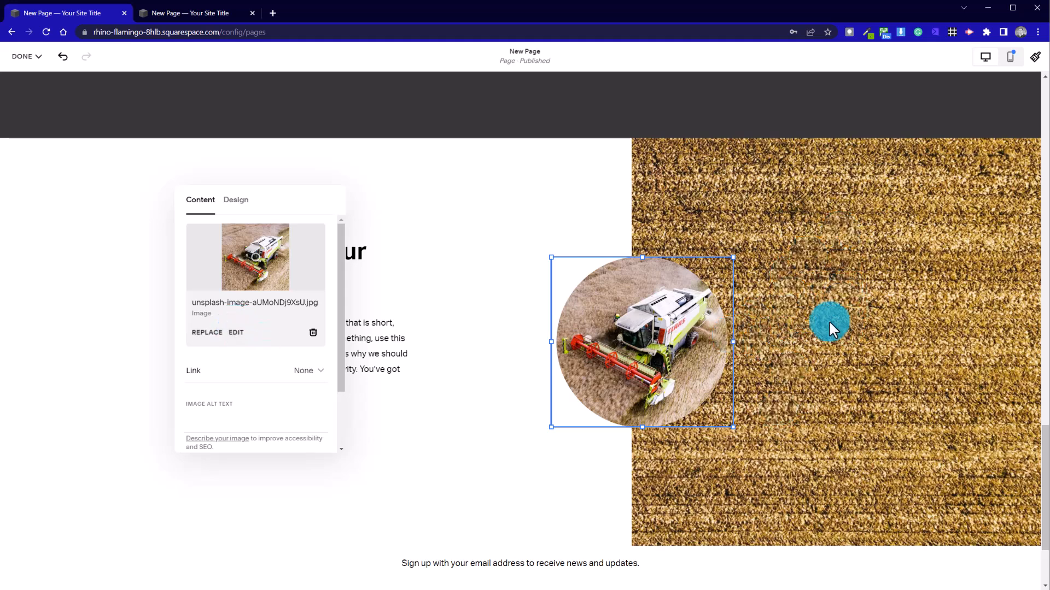
Open the combine photo for image editing and set its contrast to 27, saturation to -1 and shadows to -22.
left_click(239, 340)
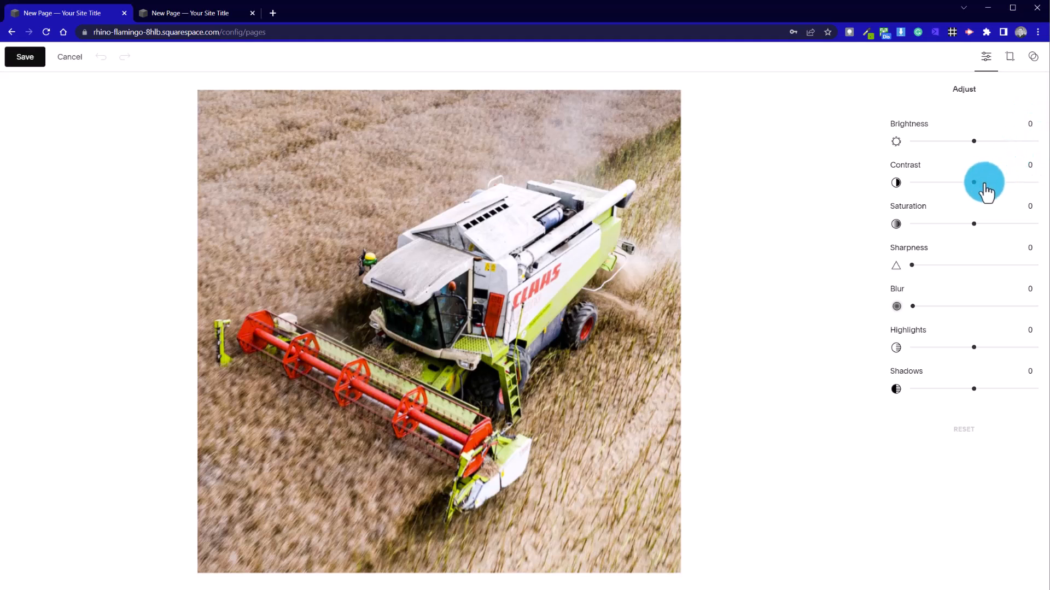
left_click_drag(984, 186, 990, 182)
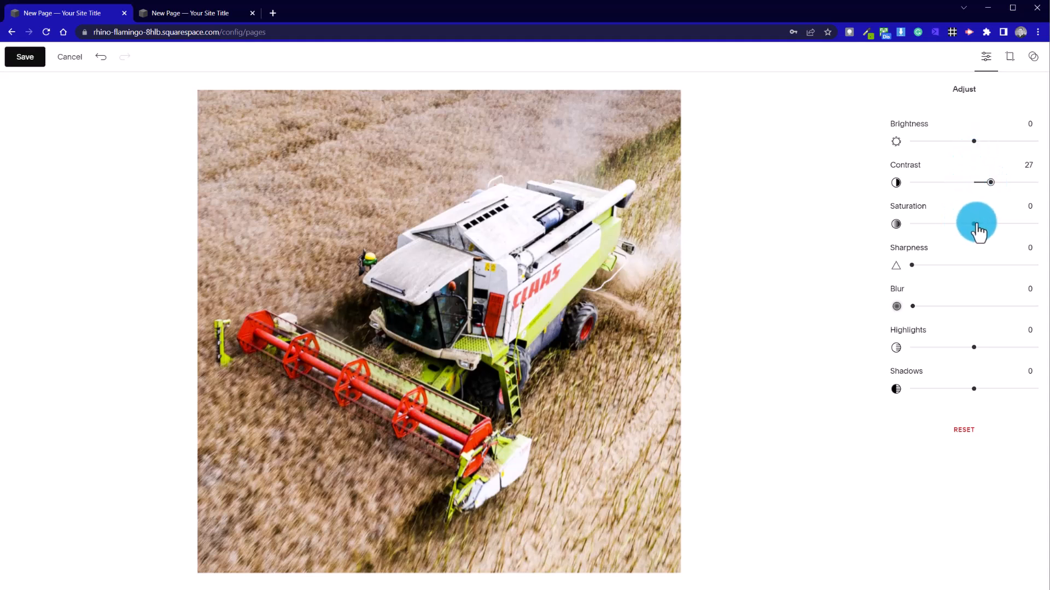
left_click_drag(973, 223, 973, 221)
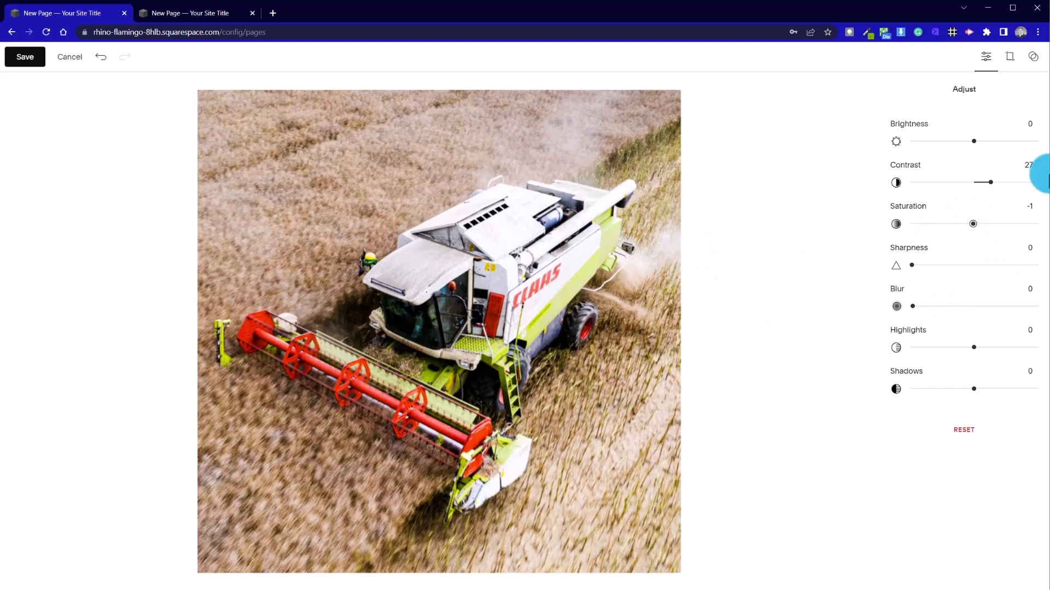
mouse_move(976, 392)
left_mouse_down()
mouse_move(949, 387)
mouse_move(959, 388)
left_mouse_up()
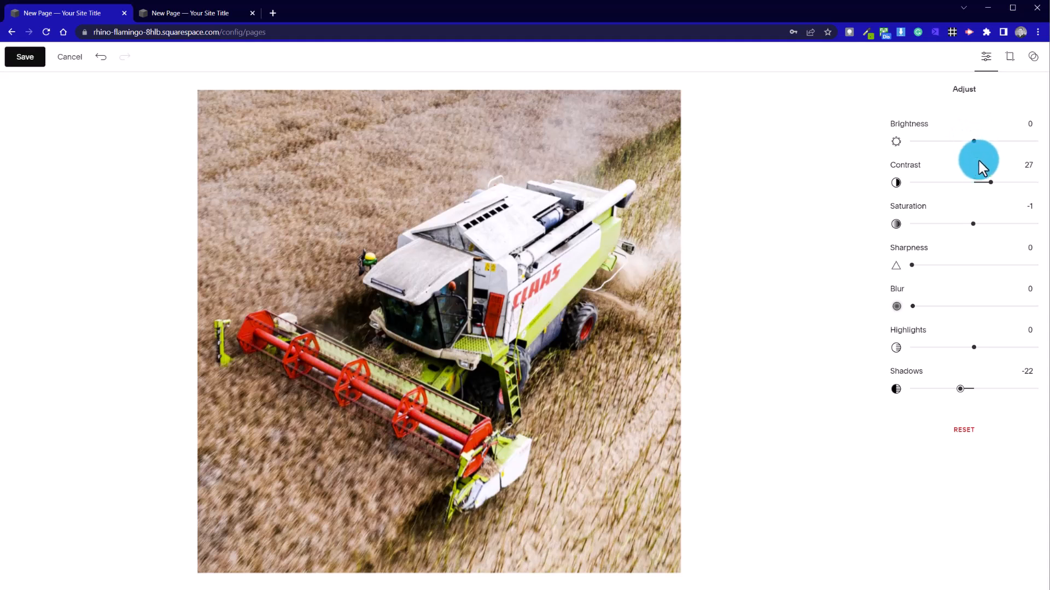
Set the combine photo's contrast to 1, sharpness to 9 and saturation to 3, and save the image adjustments.
left_click_drag(989, 180, 982, 180)
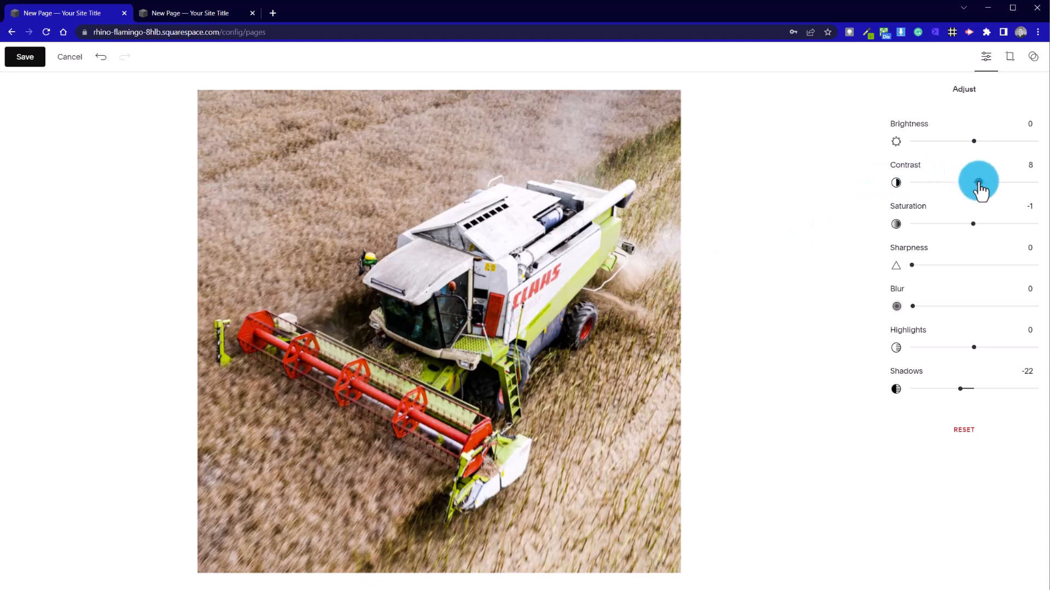
left_click_drag(979, 184, 974, 182)
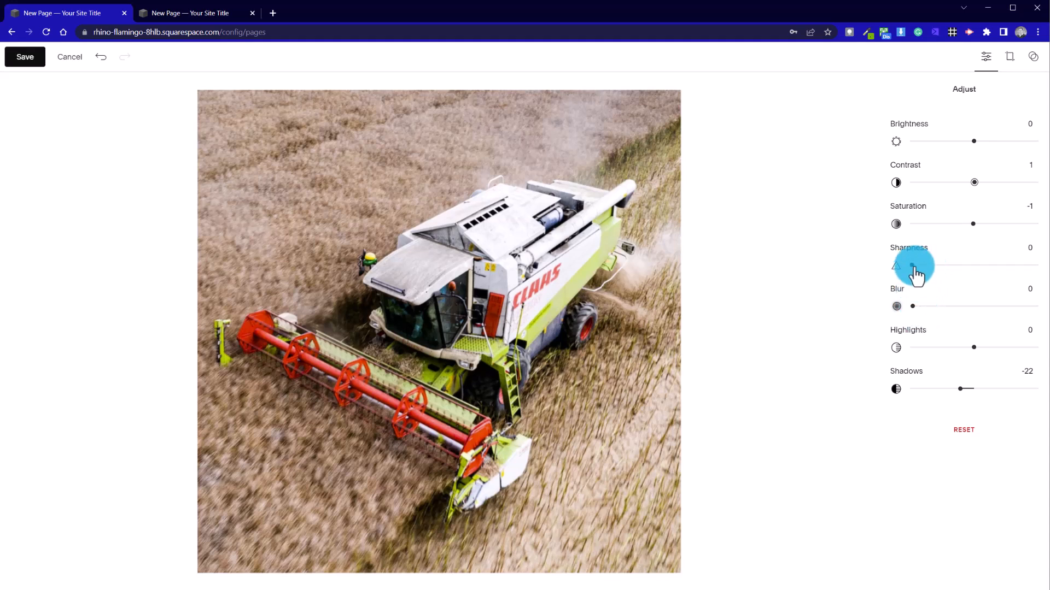
left_click_drag(912, 266, 924, 266)
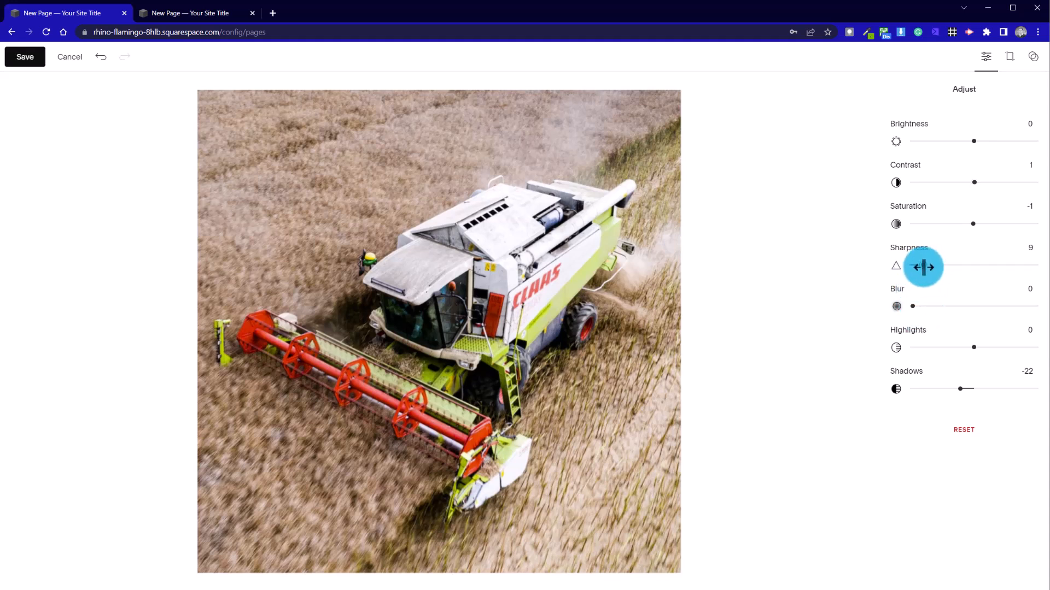
left_click(912, 307)
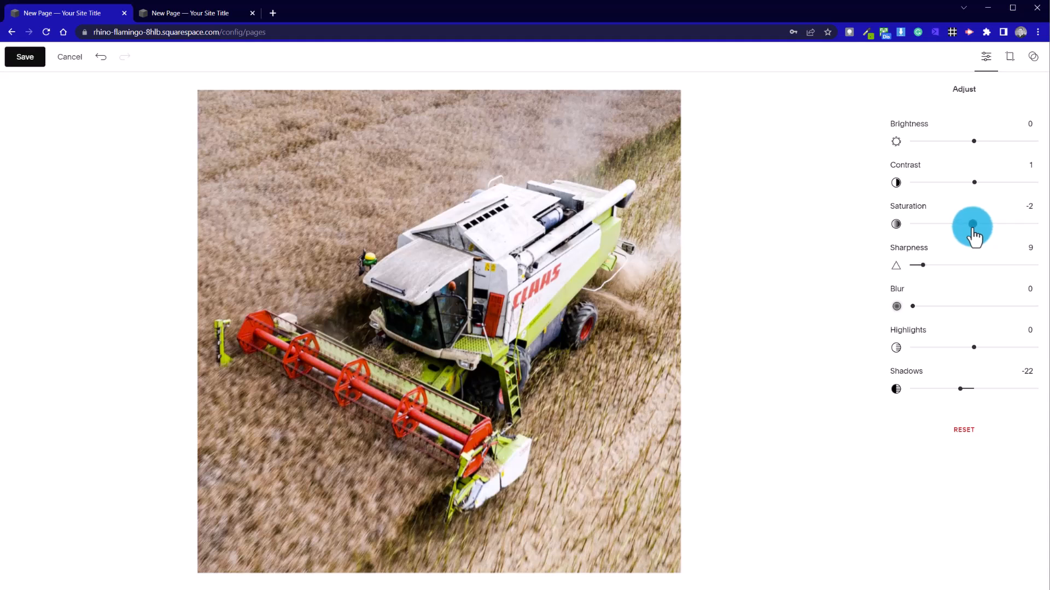
left_click_drag(972, 225, 977, 227)
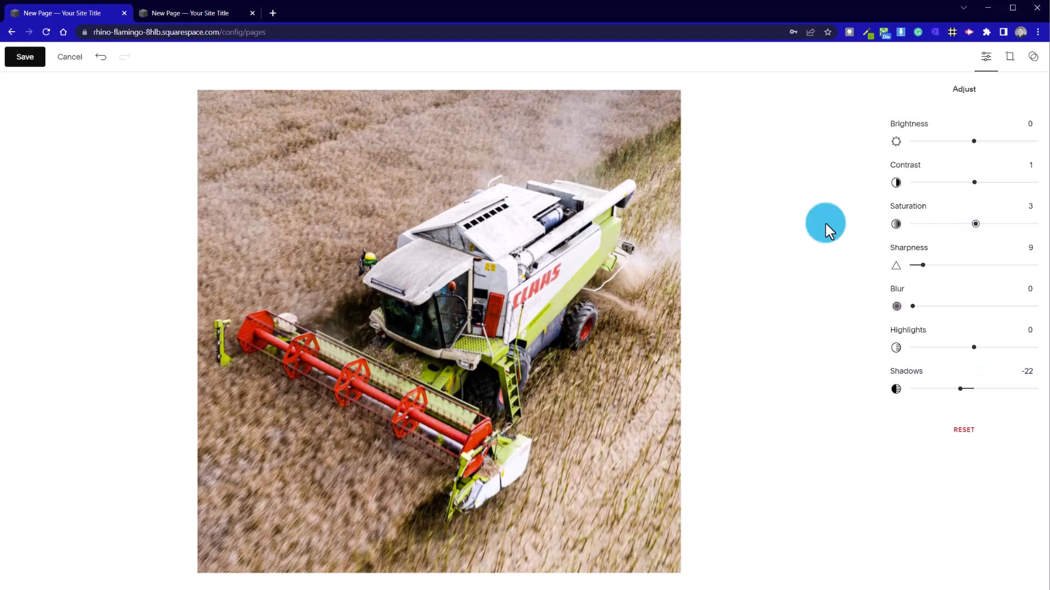
left_click(27, 60)
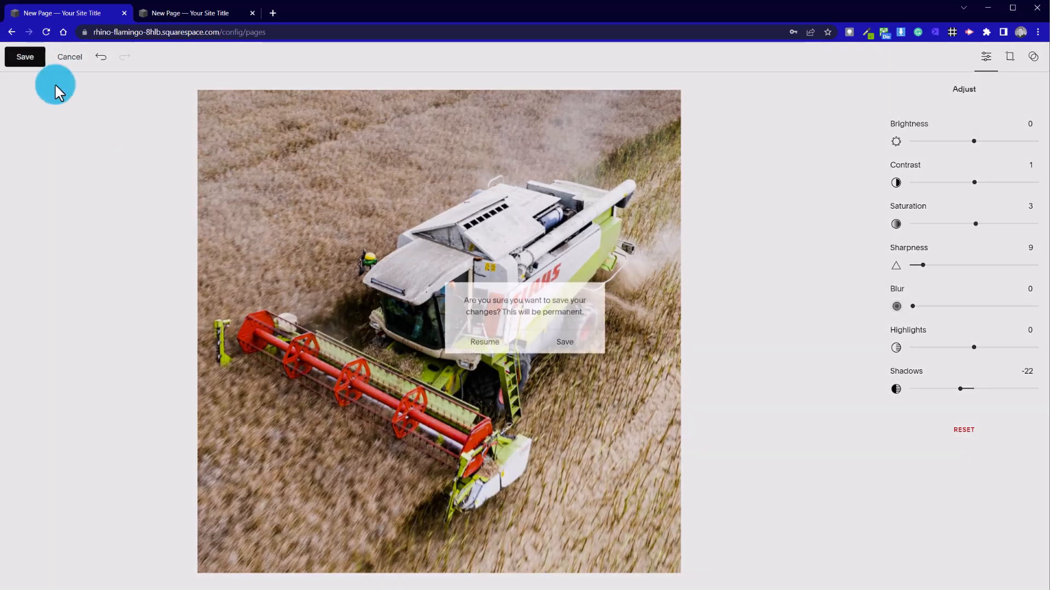
left_click(553, 330)
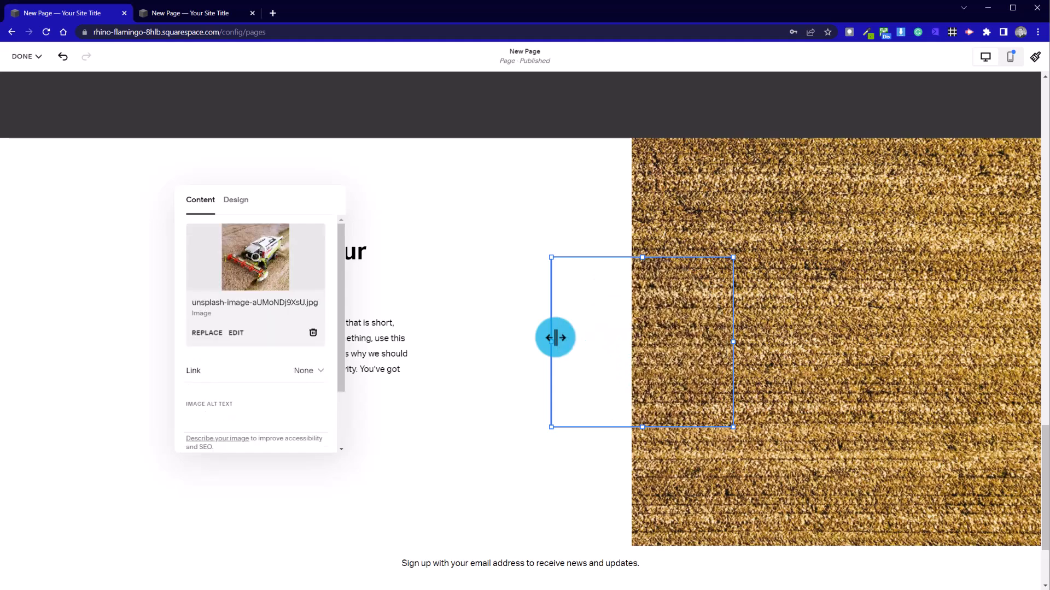
left_click(527, 229)
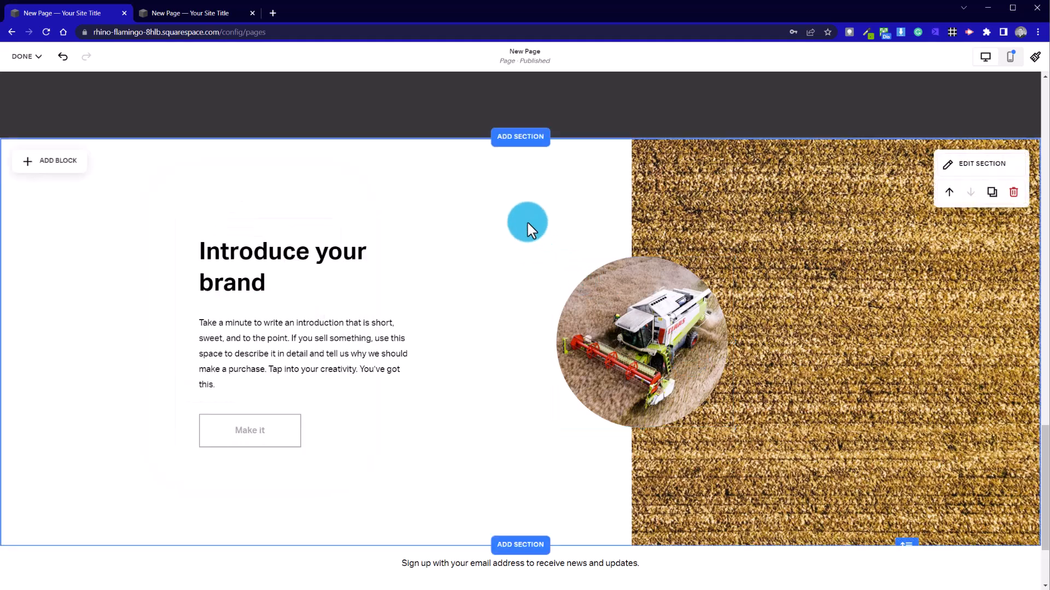
Open the field photo for image editing and set its saturation to -27, shadows to 51 and highlights to 24.
left_click(771, 218)
left_click(771, 218)
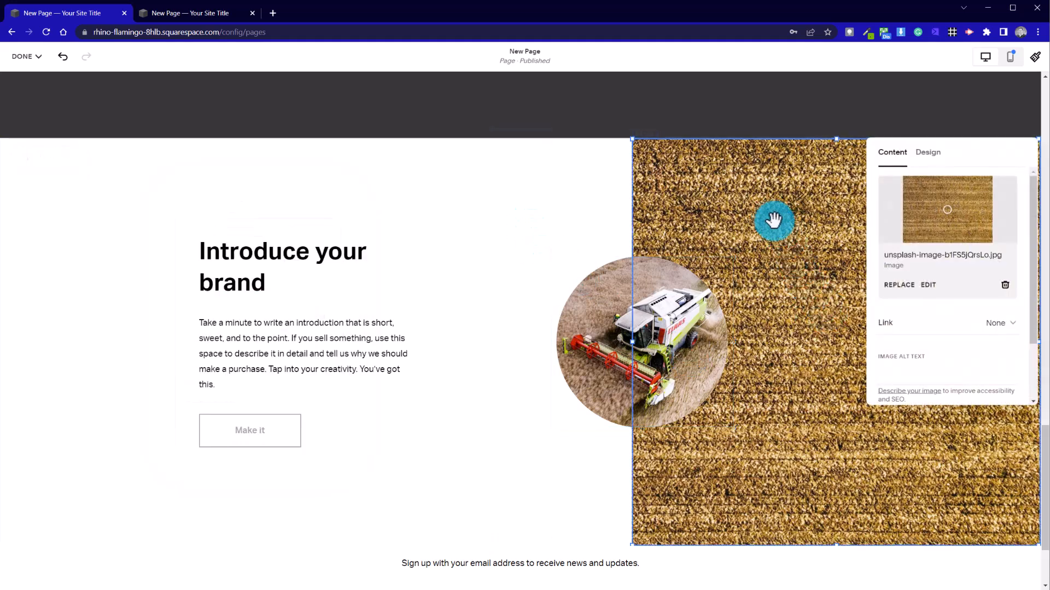
left_click(926, 286)
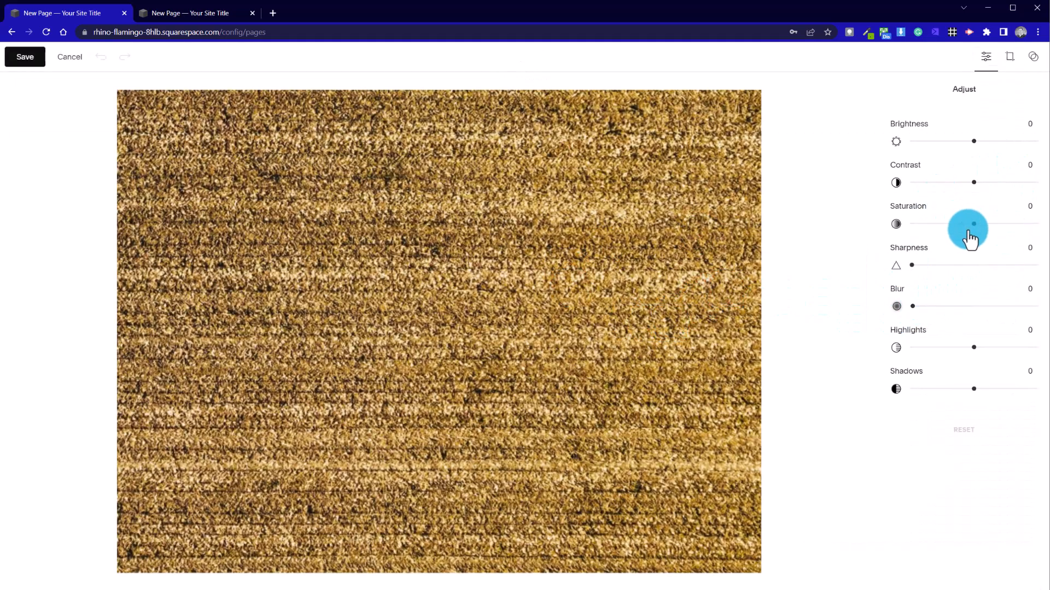
left_click_drag(963, 222, 974, 218)
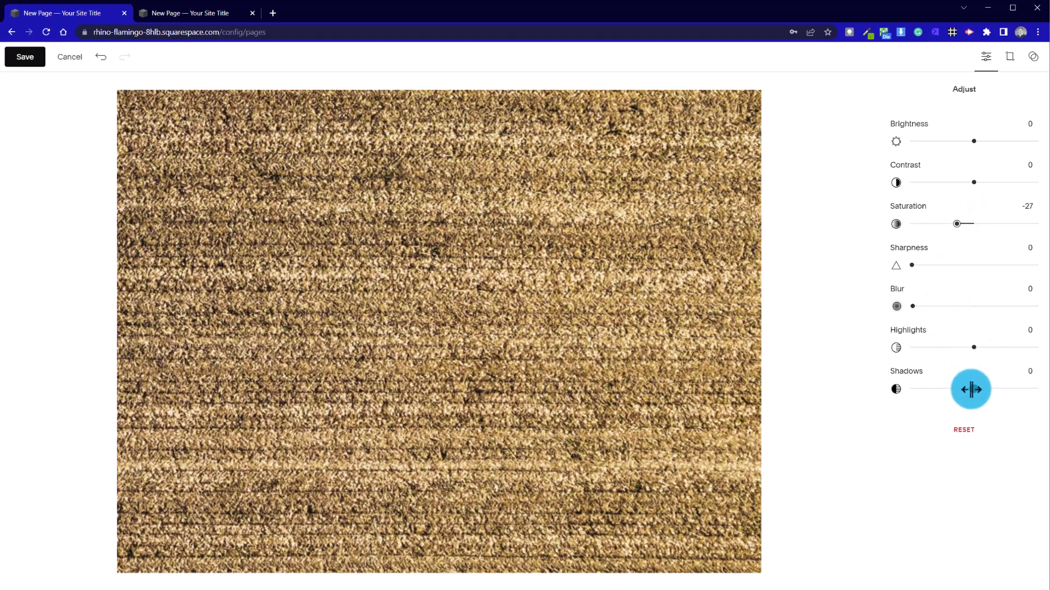
left_click_drag(976, 386, 1013, 383)
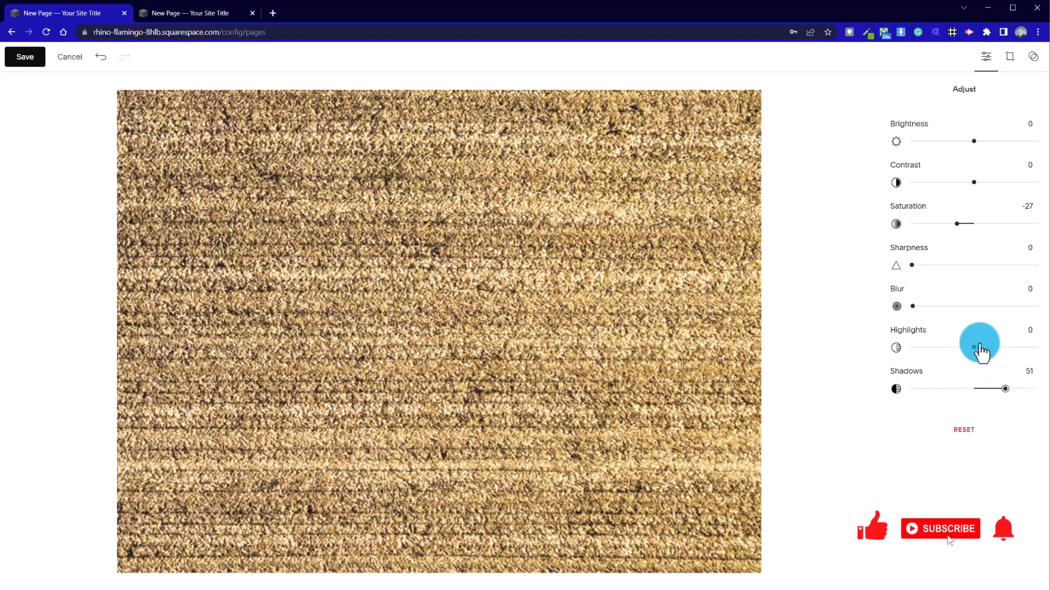
left_click_drag(975, 348, 988, 348)
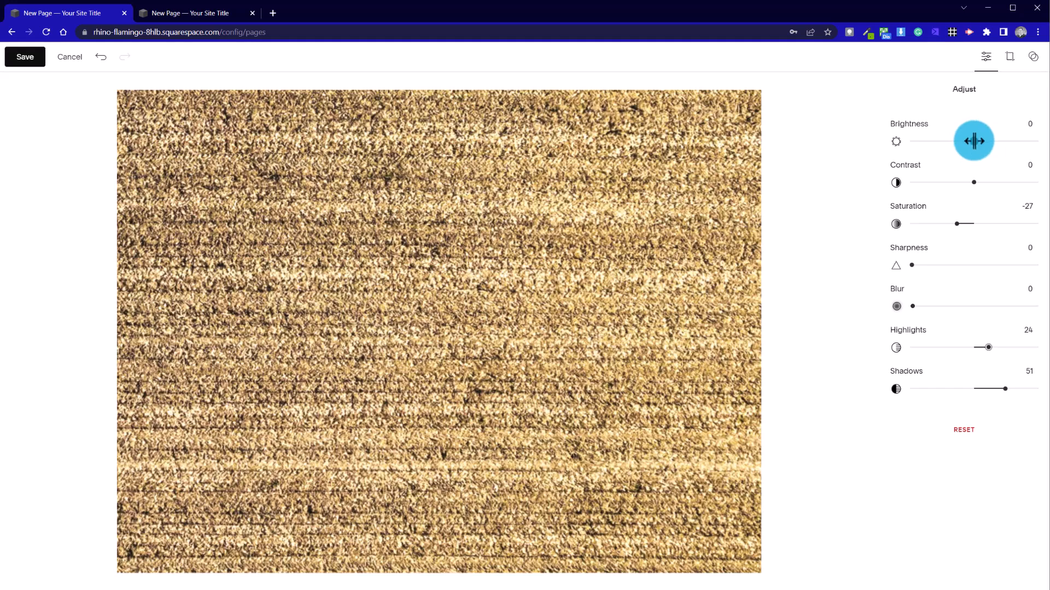
Set the field photo's brightness to 13 and sharpness to 2, and save the image adjustments.
left_click_drag(973, 141, 998, 143)
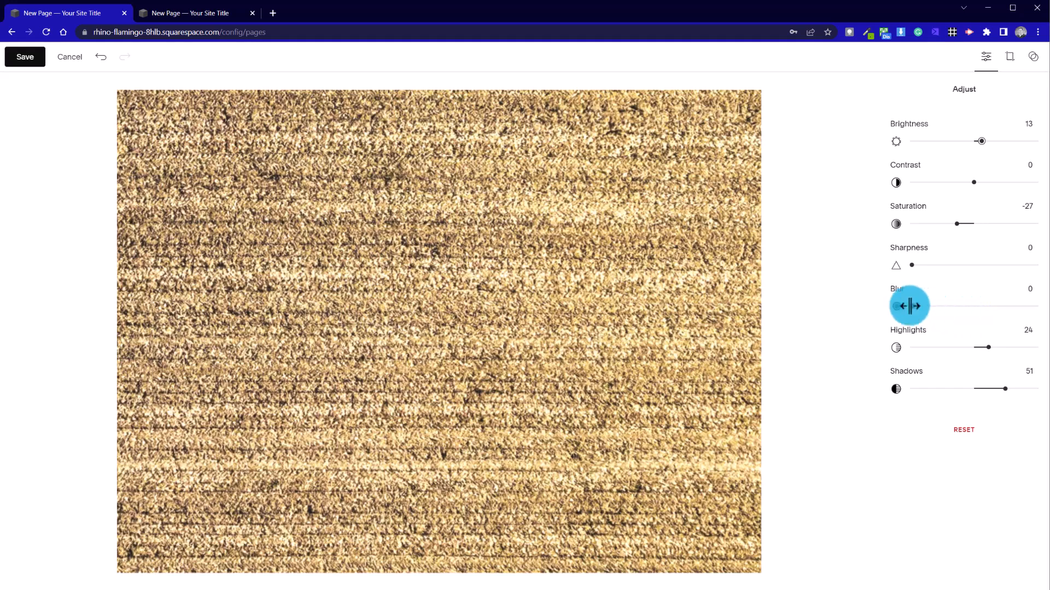
left_click_drag(912, 308, 887, 317)
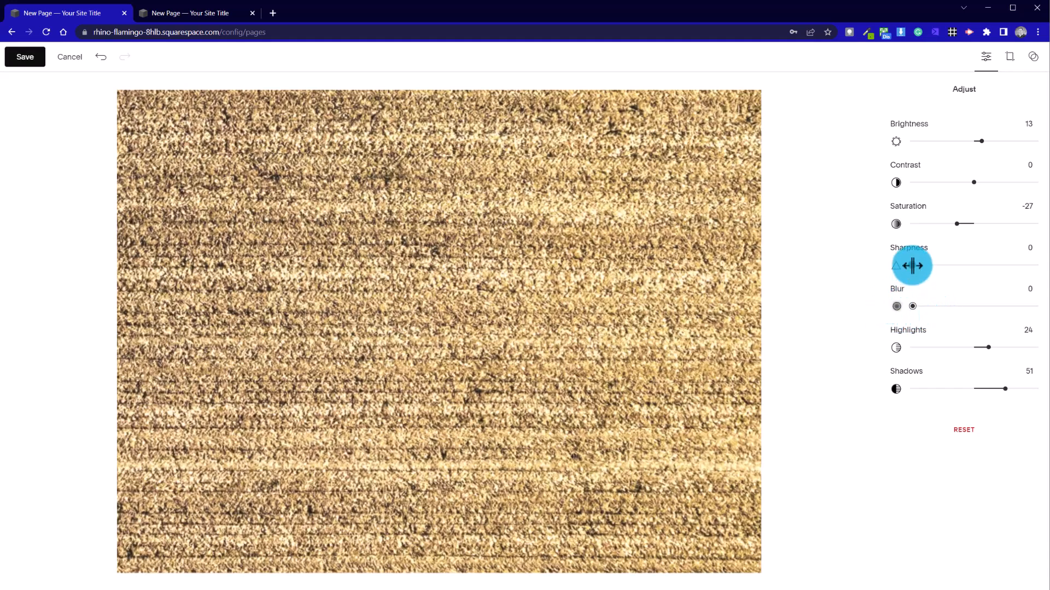
left_click_drag(920, 270, 914, 272)
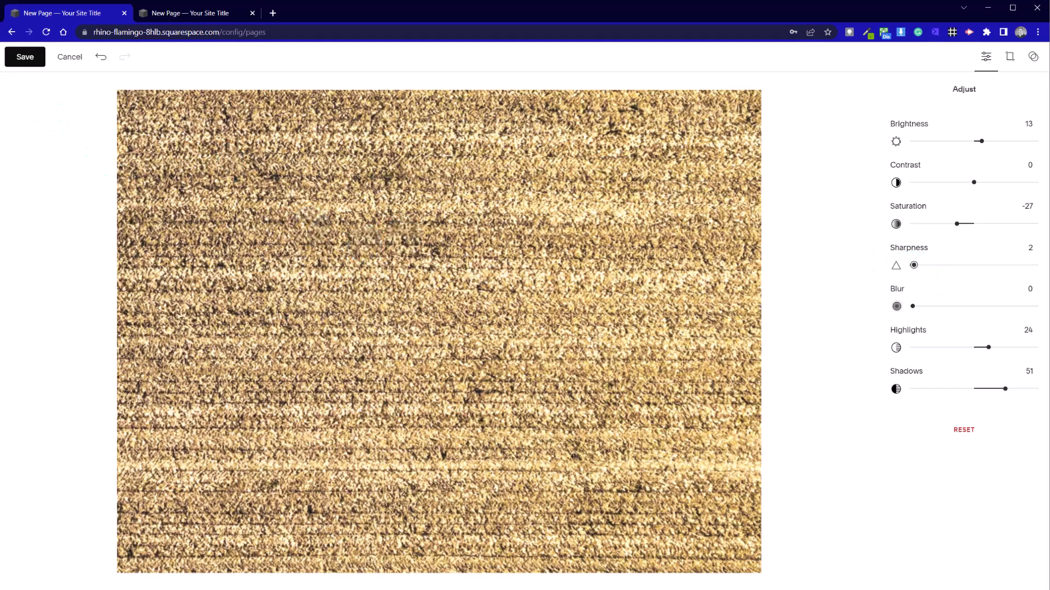
left_click(34, 69)
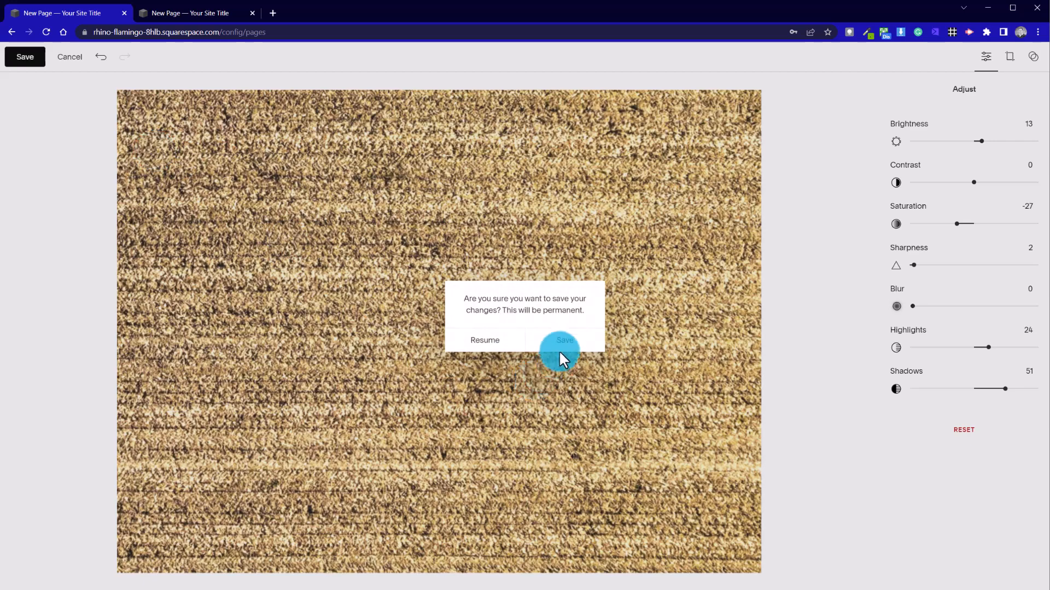
left_click(561, 350)
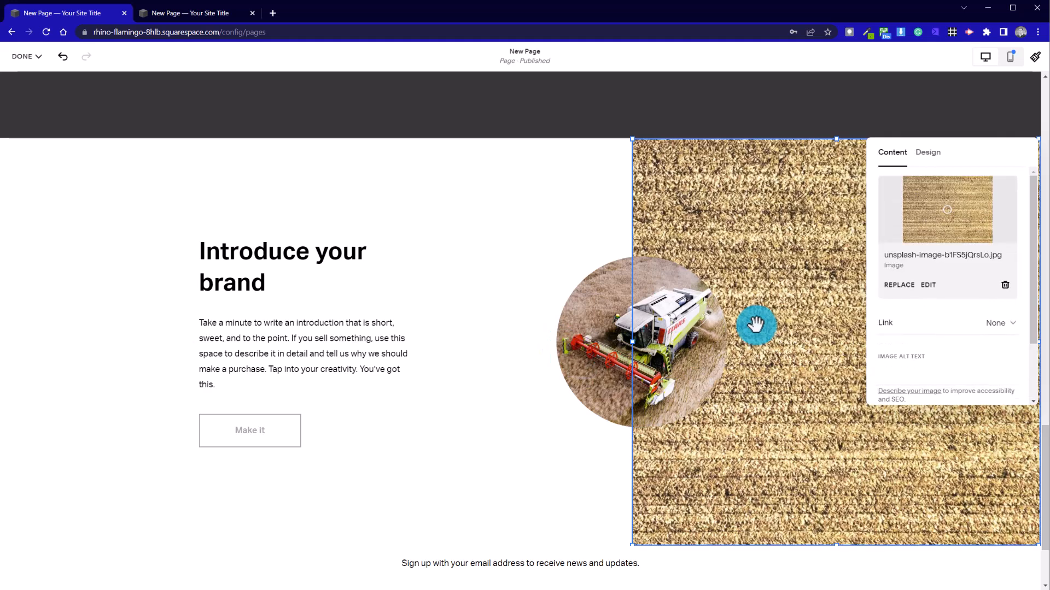
left_click(527, 195)
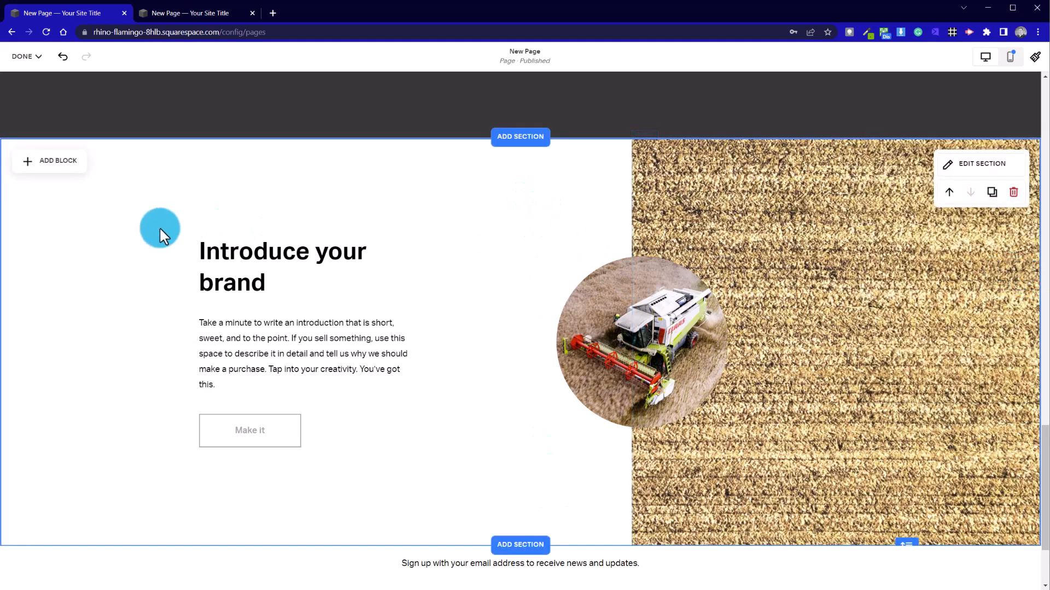
Review the 1:1 shape options in the combine photo's design settings, keeping the circle.
left_click(635, 342)
left_click_drag(878, 288, 129, 211)
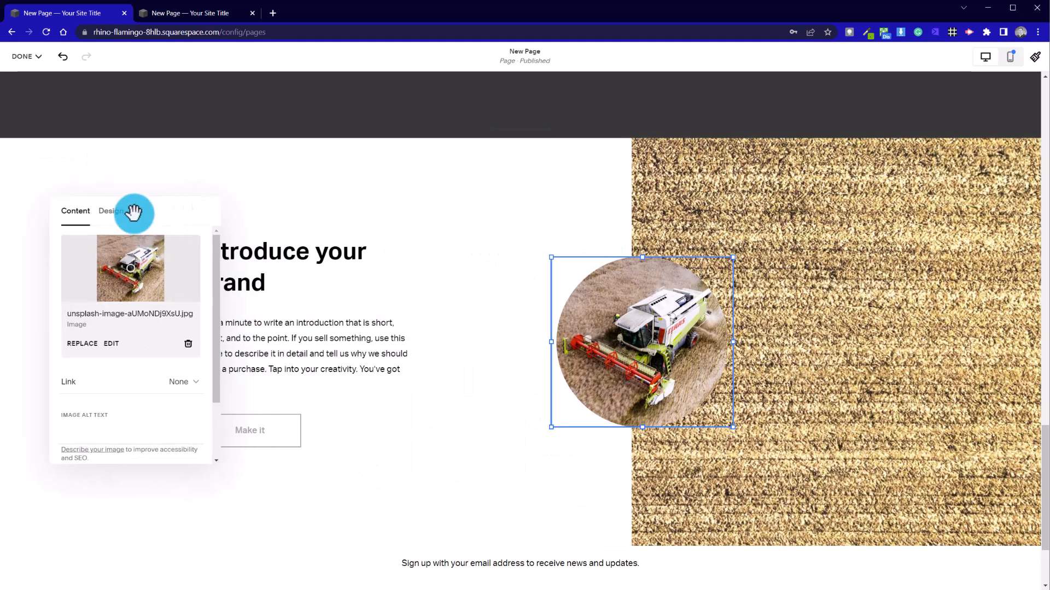
left_click(121, 215)
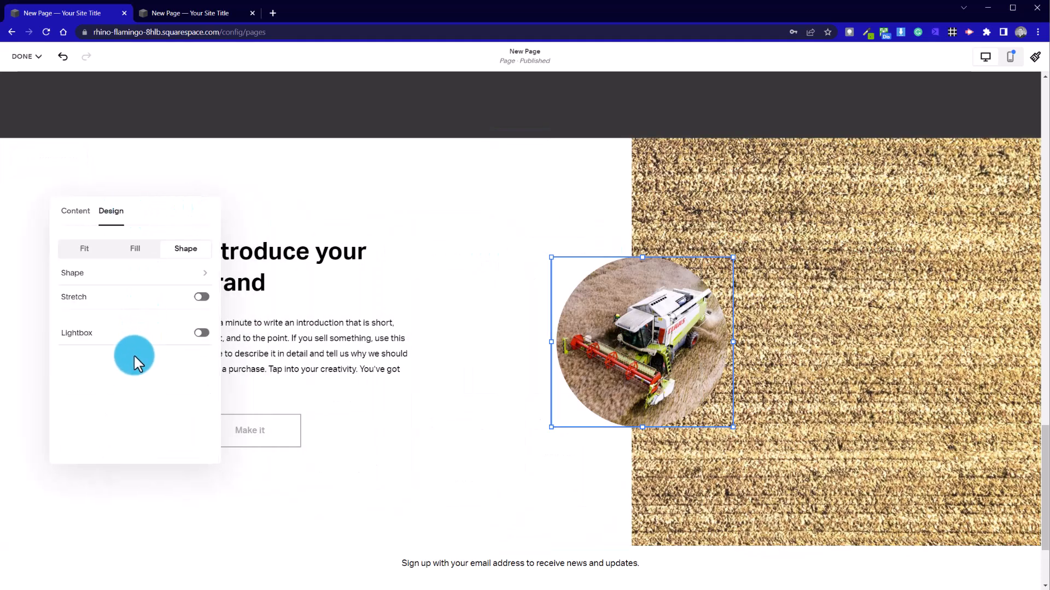
left_click(189, 273)
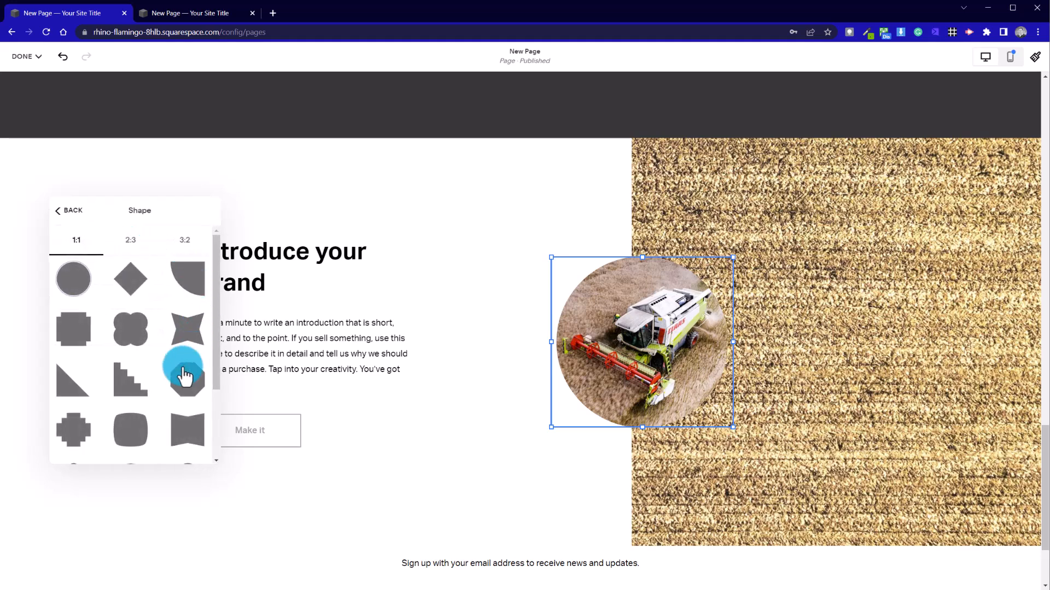
scroll(182, 368, "down", 2)
scroll(183, 368, "up", 2)
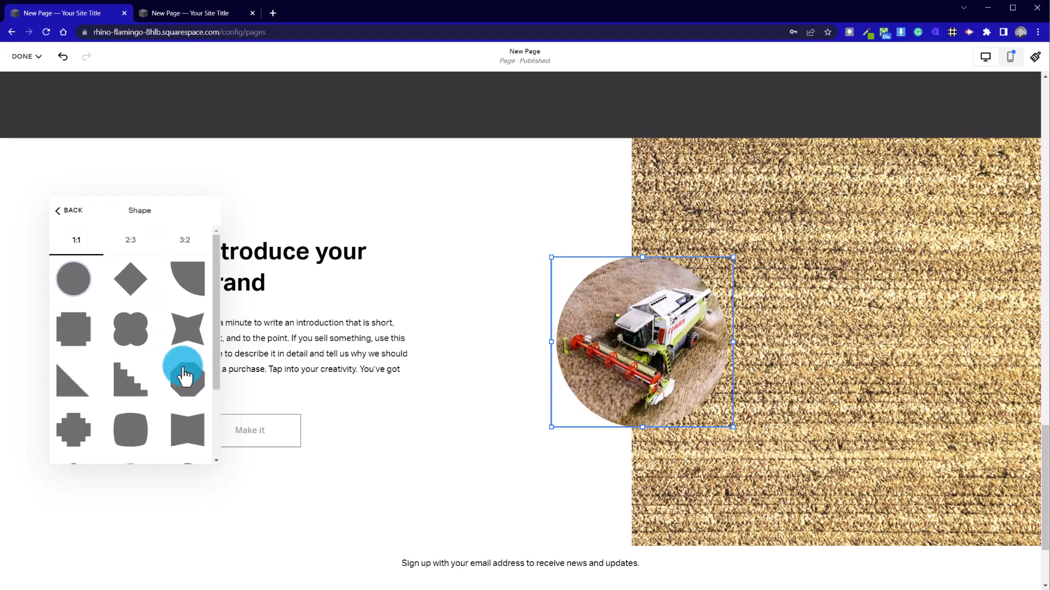
left_click(71, 220)
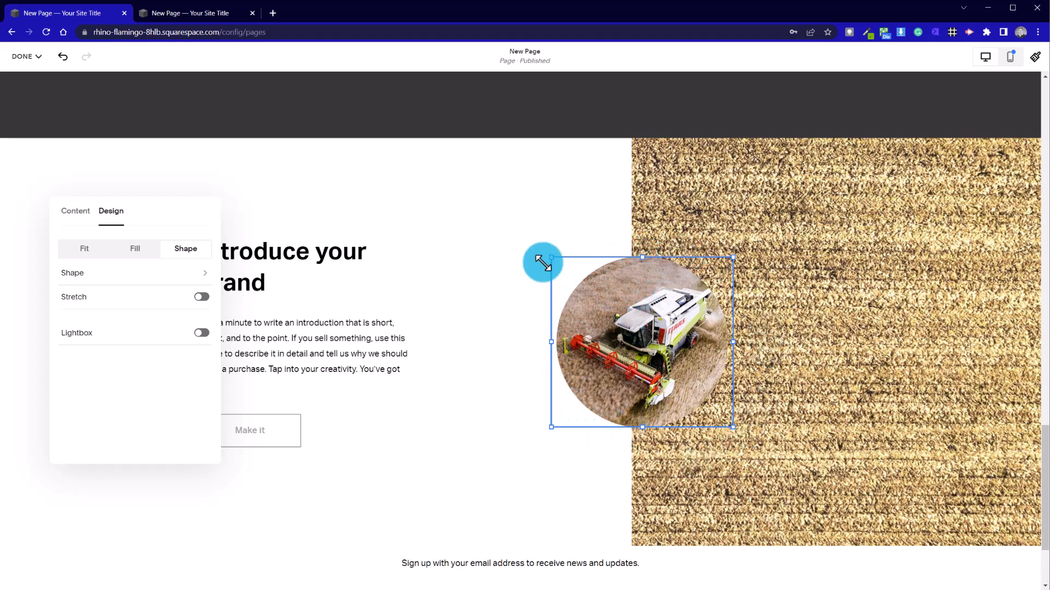
left_click(533, 196)
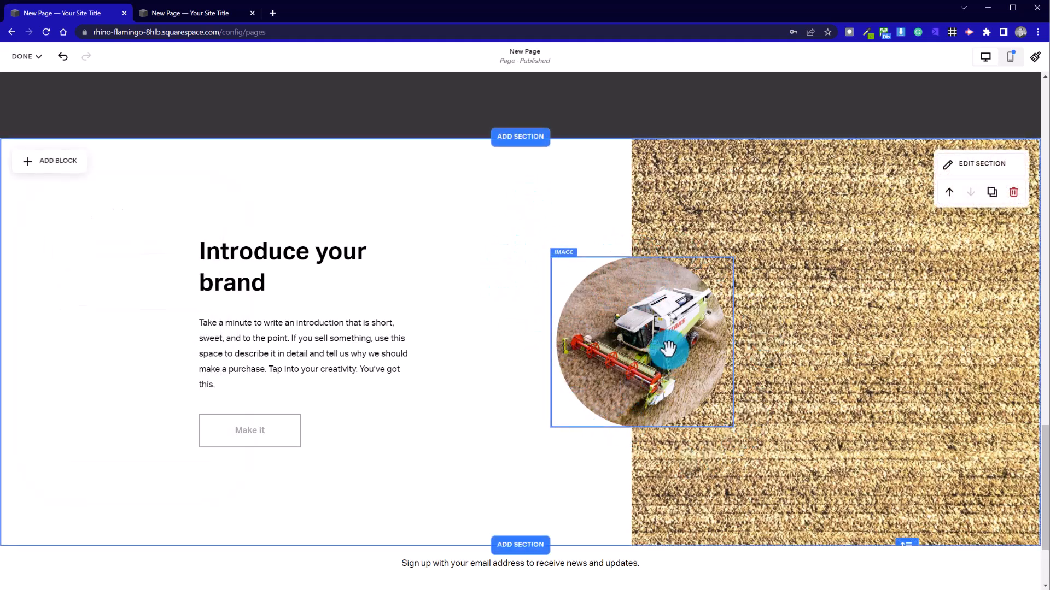
Look over the finished section and its neighbours, and save the page to leave editing.
scroll(473, 467, "down", 2)
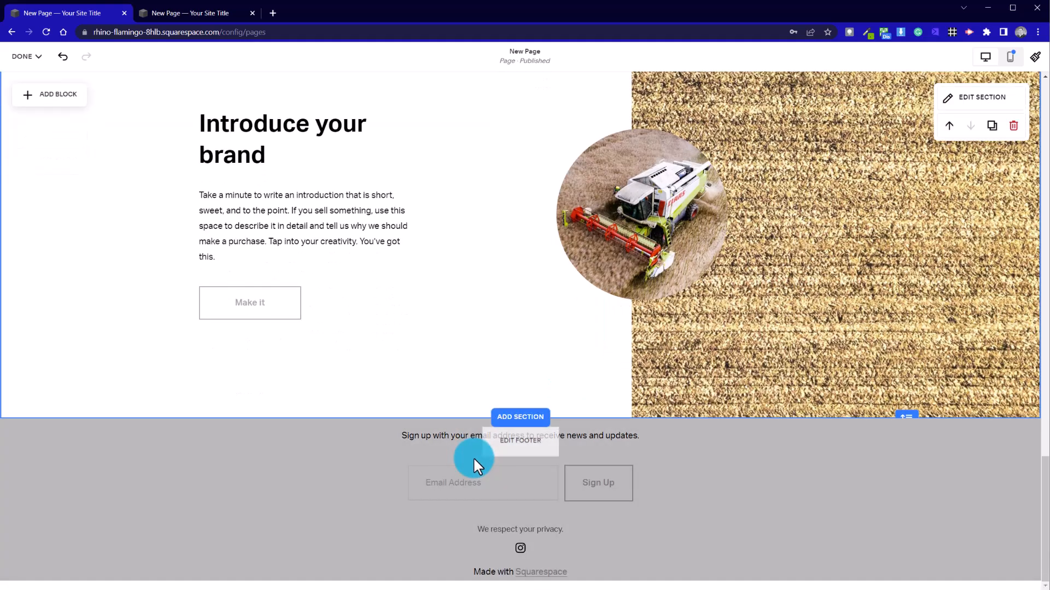
scroll(473, 457, "up", 7)
scroll(479, 447, "down", 4)
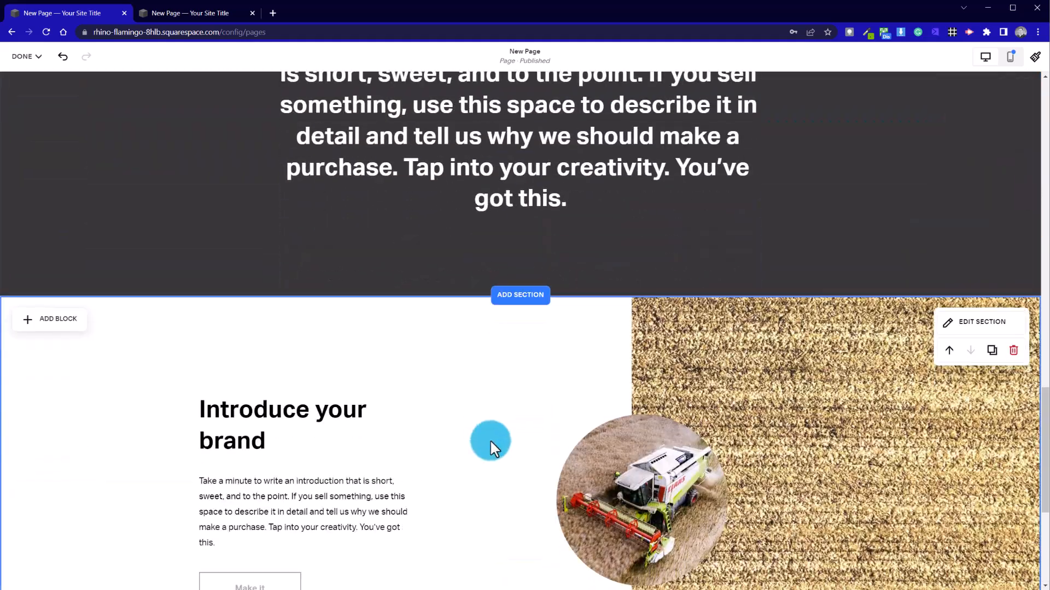
scroll(491, 443, "down", 4)
scroll(507, 366, "up", 2)
left_click(21, 56)
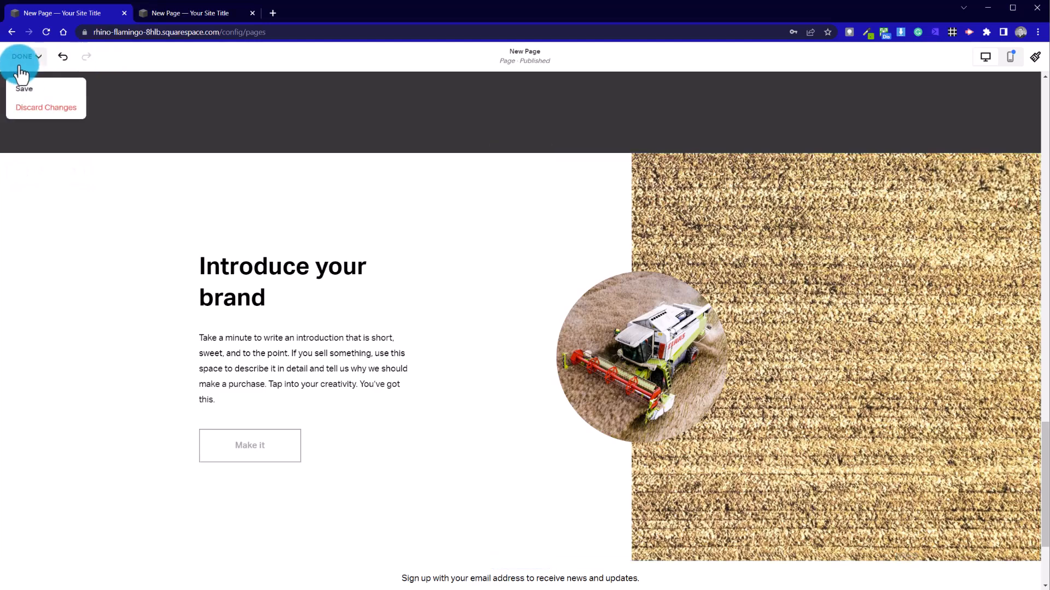
left_click(24, 88)
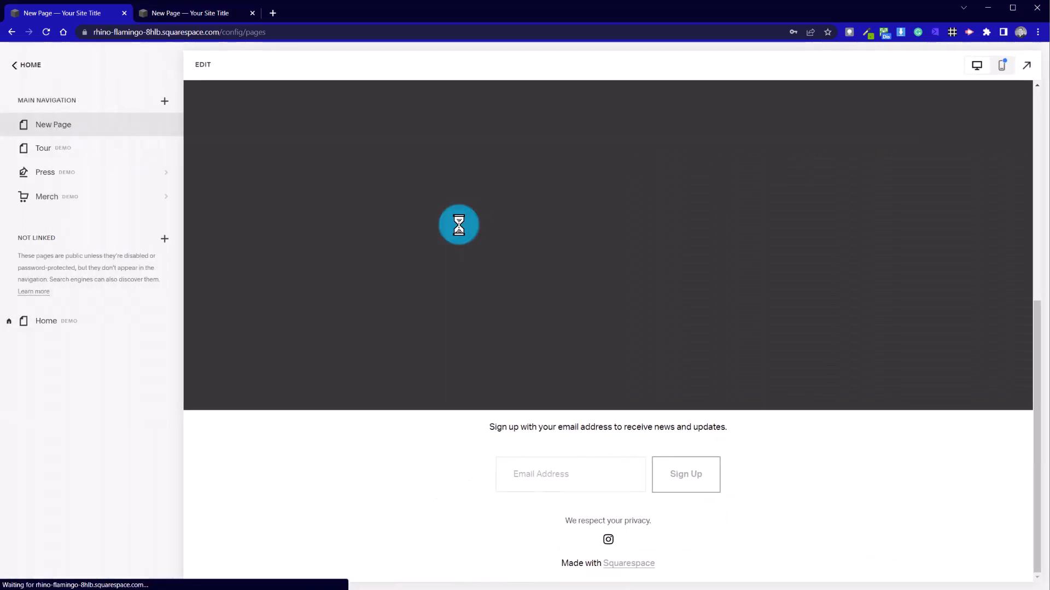
Reopen the page for editing and switch to the mobile layout, at the last "Introduce your brand" section.
scroll(467, 226, "down", 8)
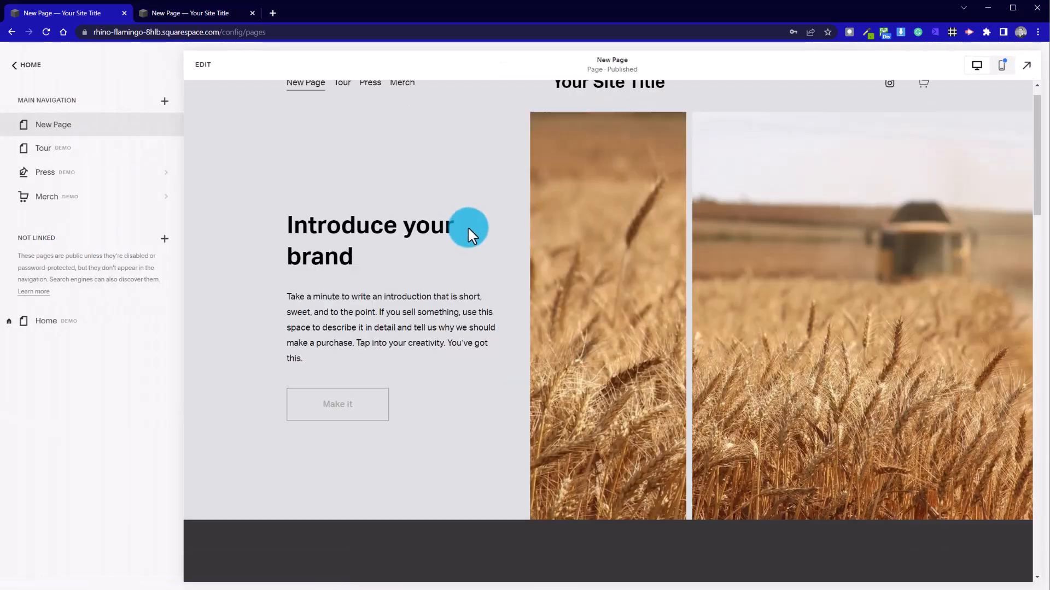
scroll(534, 299, "down", 10)
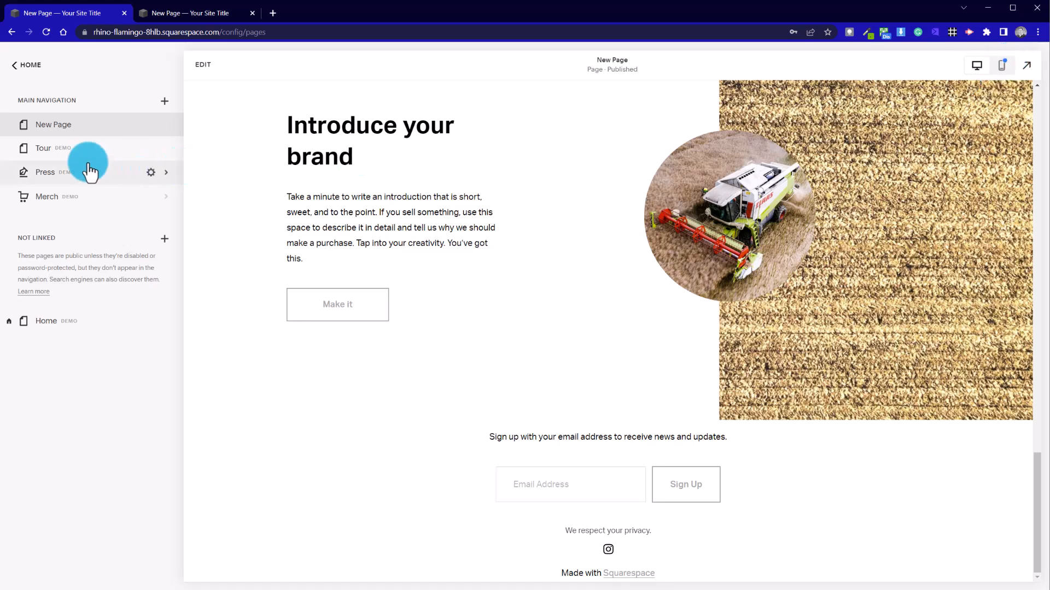
left_click(204, 66)
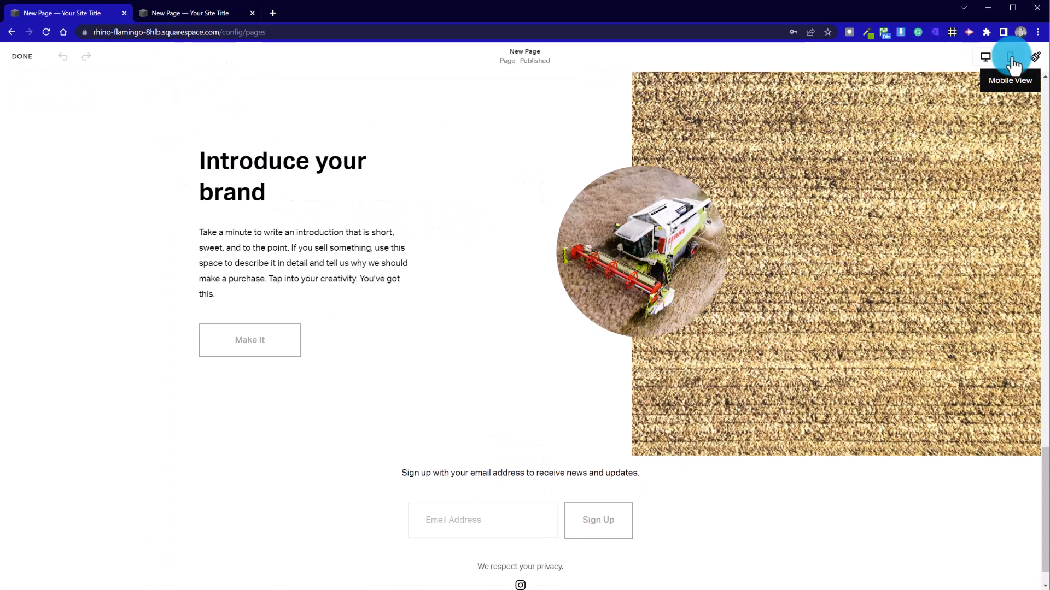
left_click(1011, 57)
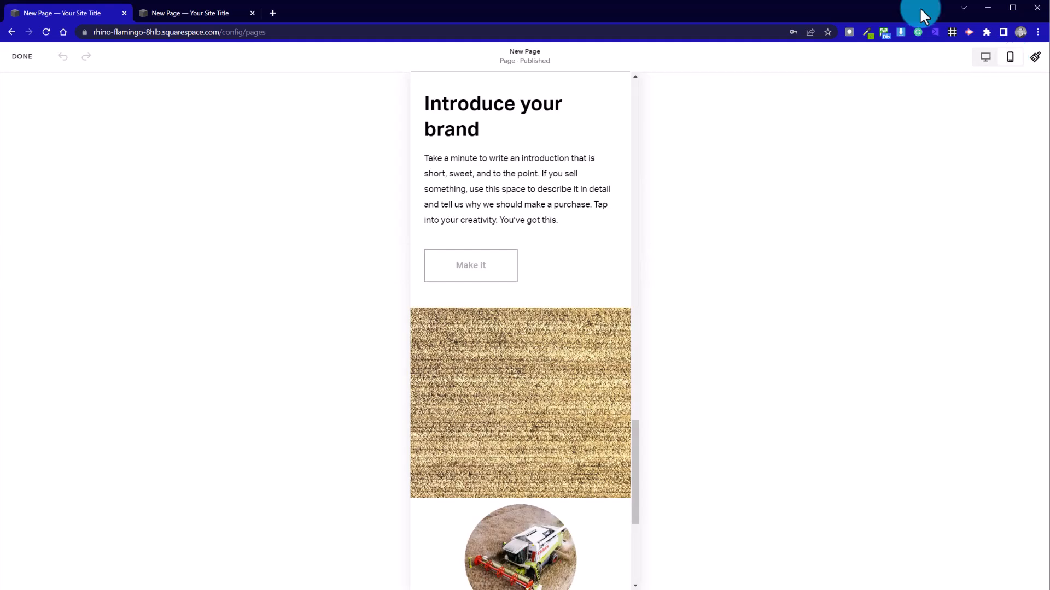
scroll(593, 516, "down", 6)
scroll(593, 516, "up", 3)
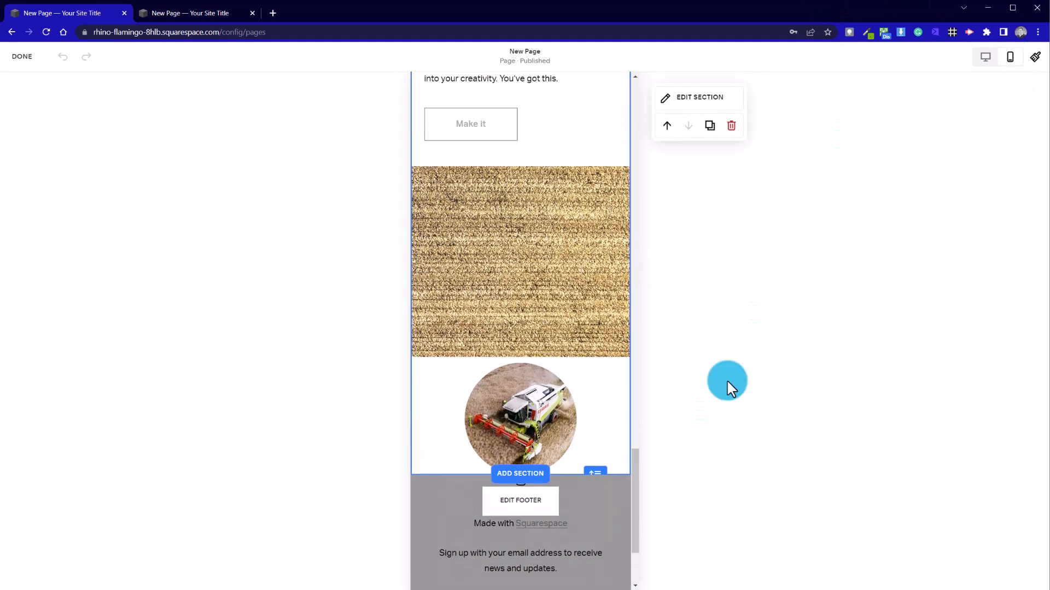
scroll(502, 412, "up", 3)
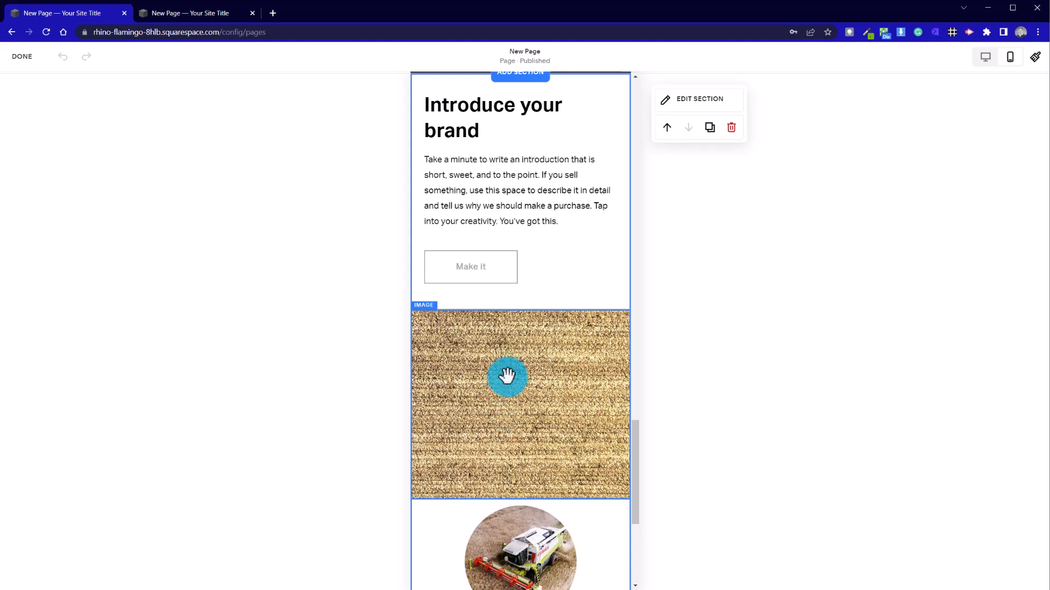
Move the circular combine photo up to just below the "Make it" button and lower the field photo about two grid rows, keeping them overlapped.
left_click_drag(516, 556, 516, 351)
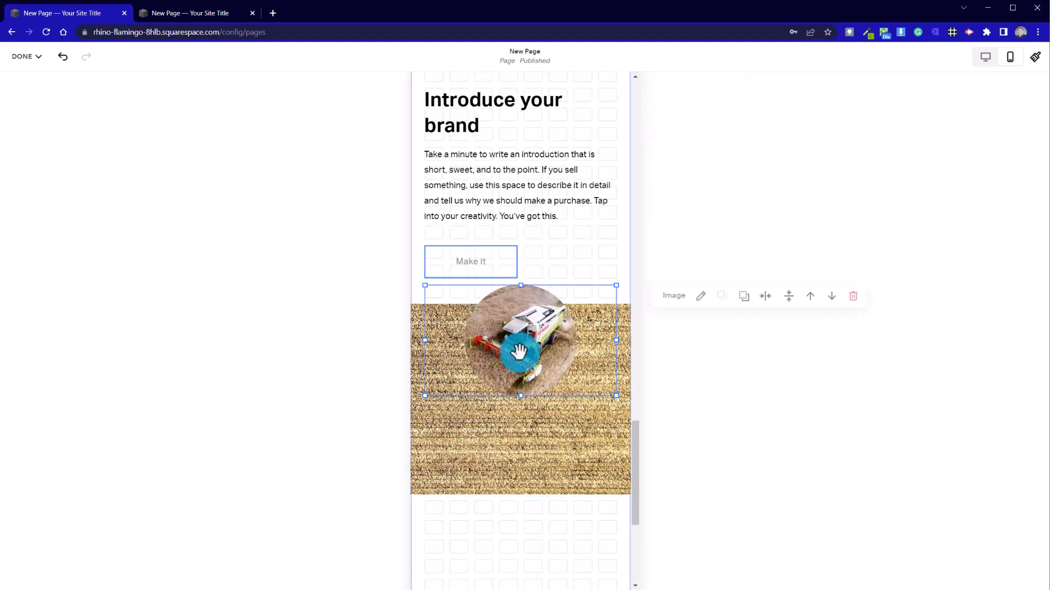
left_click(512, 441)
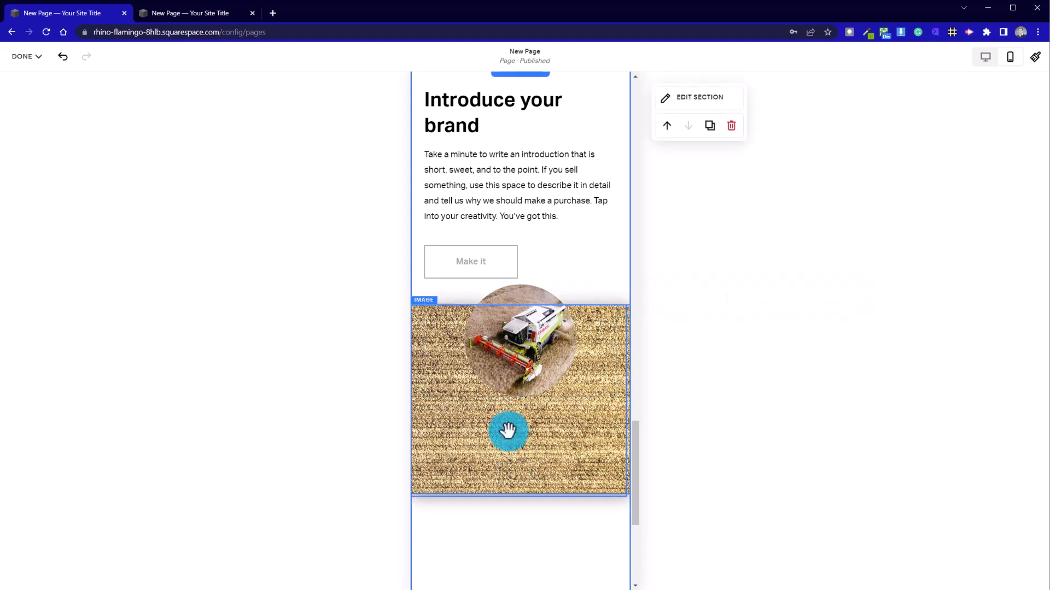
left_click_drag(507, 432, 509, 472)
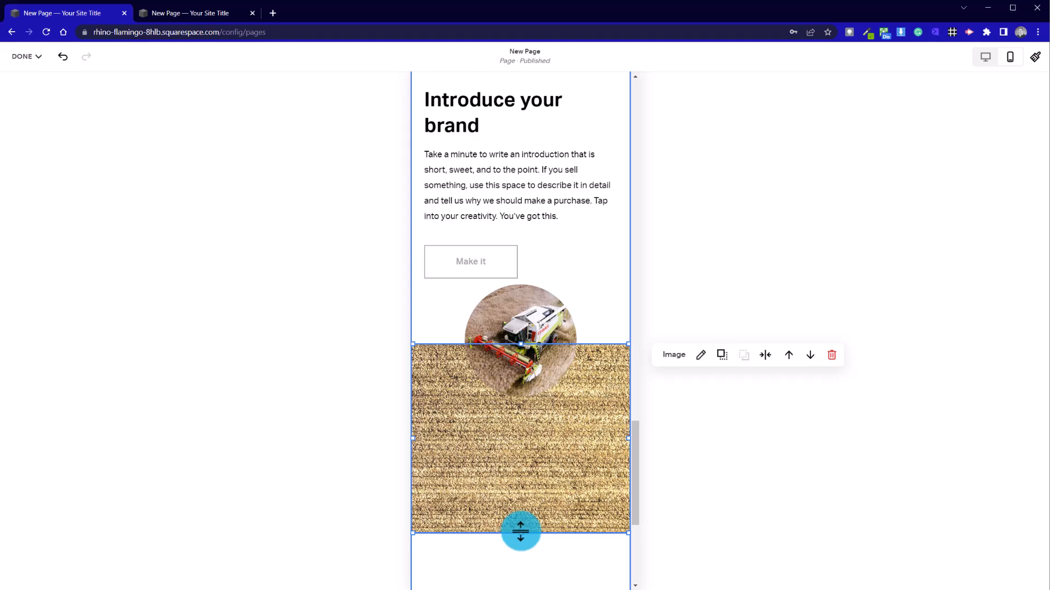
Shorten the field photo from its lower edge in the mobile layout and save the page.
left_click_drag(517, 534, 521, 462)
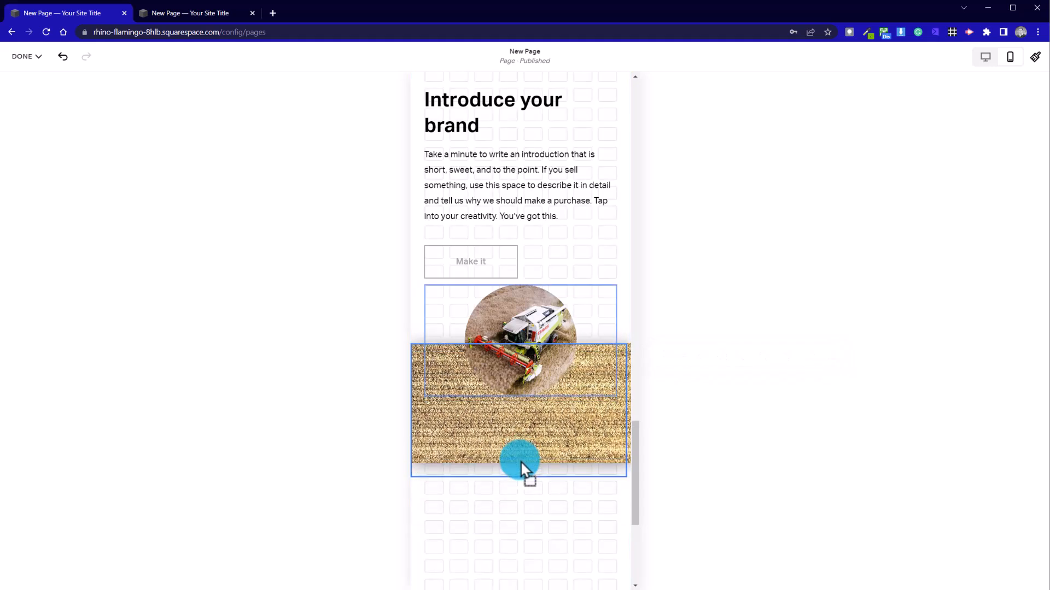
left_click(800, 489)
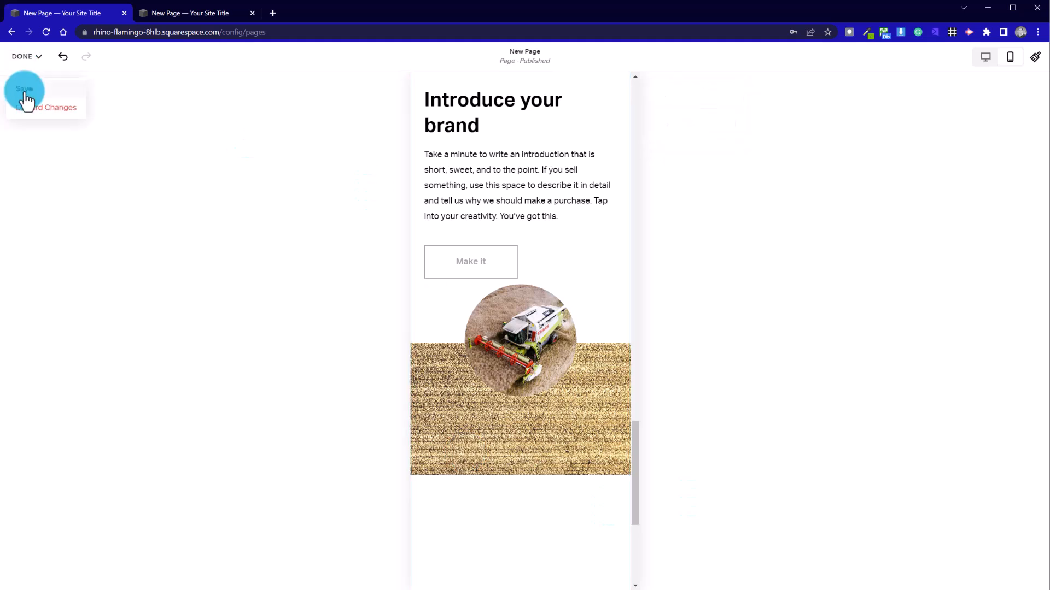
left_click(24, 88)
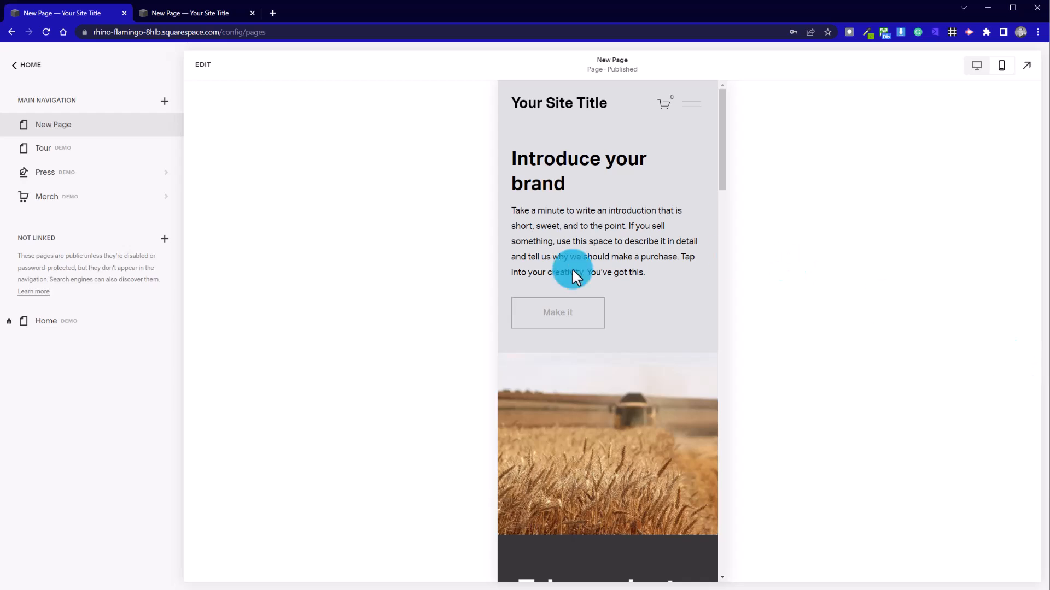
Review the saved page's mobile layout, and compare the last brand section between the desktop and mobile views.
scroll(569, 273, "down", 5)
scroll(577, 444, "down", 9)
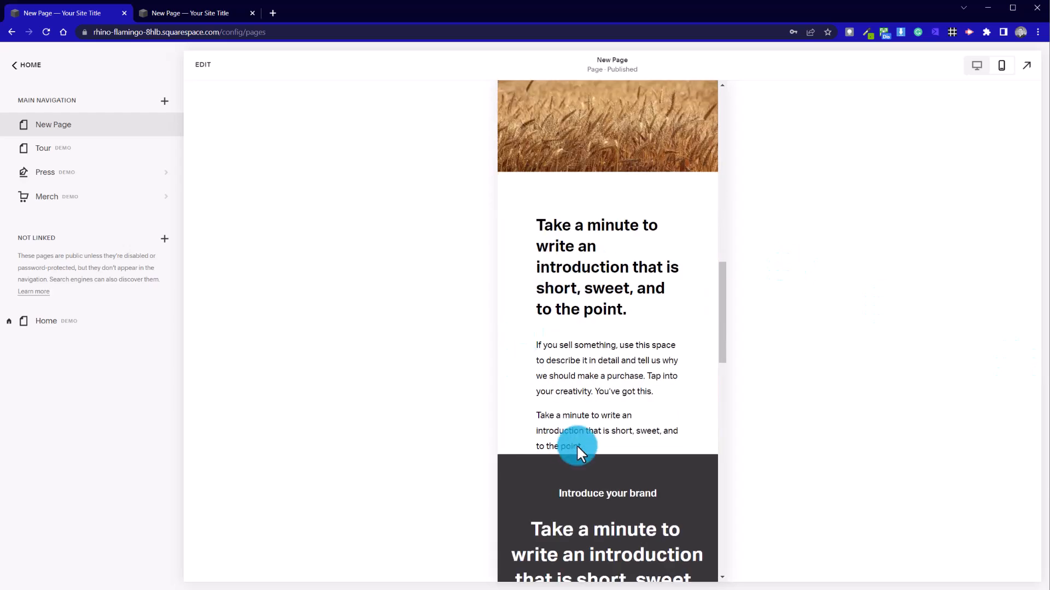
scroll(576, 441, "down", 5)
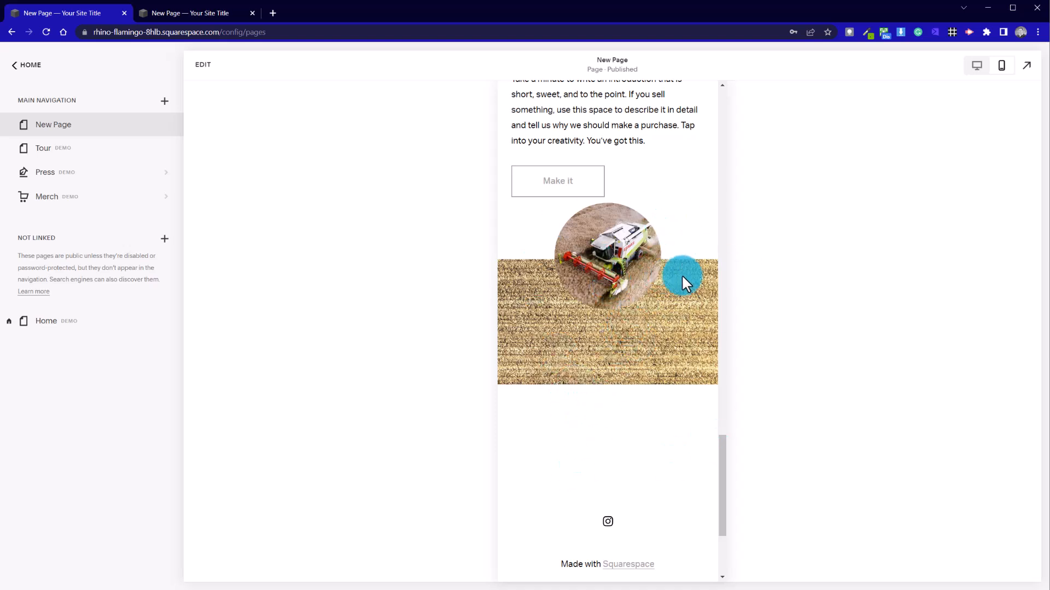
scroll(606, 339, "up", 3)
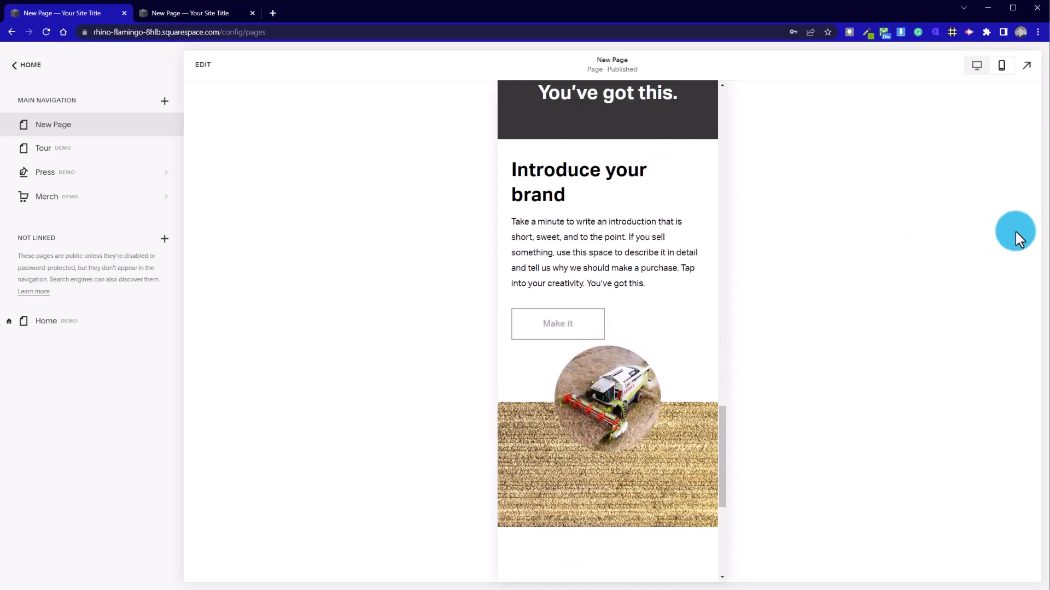
left_click(977, 66)
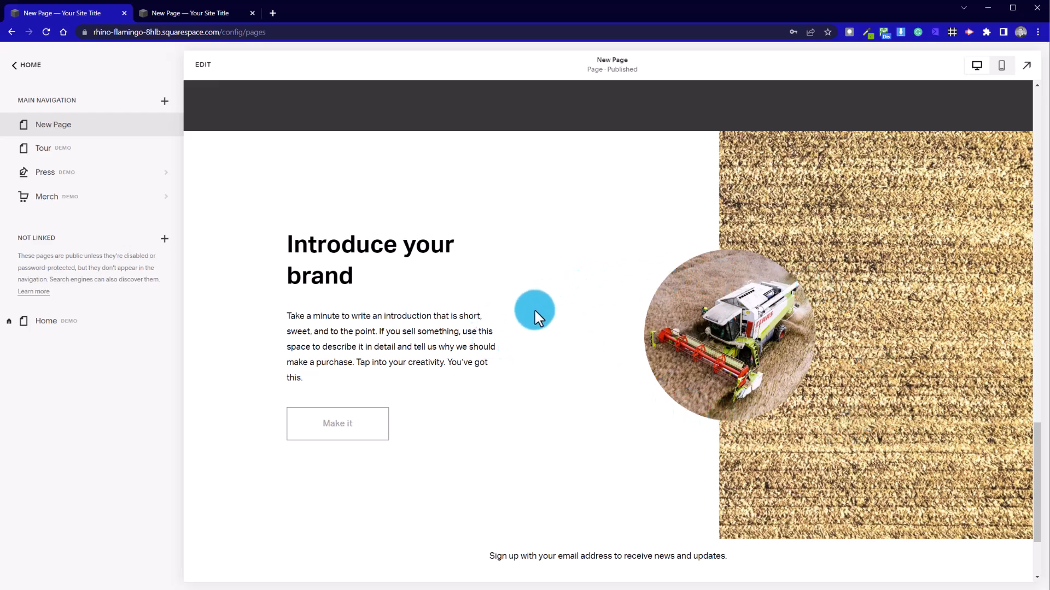
scroll(536, 314, "down", 2)
scroll(536, 315, "up", 5)
scroll(536, 314, "down", 3)
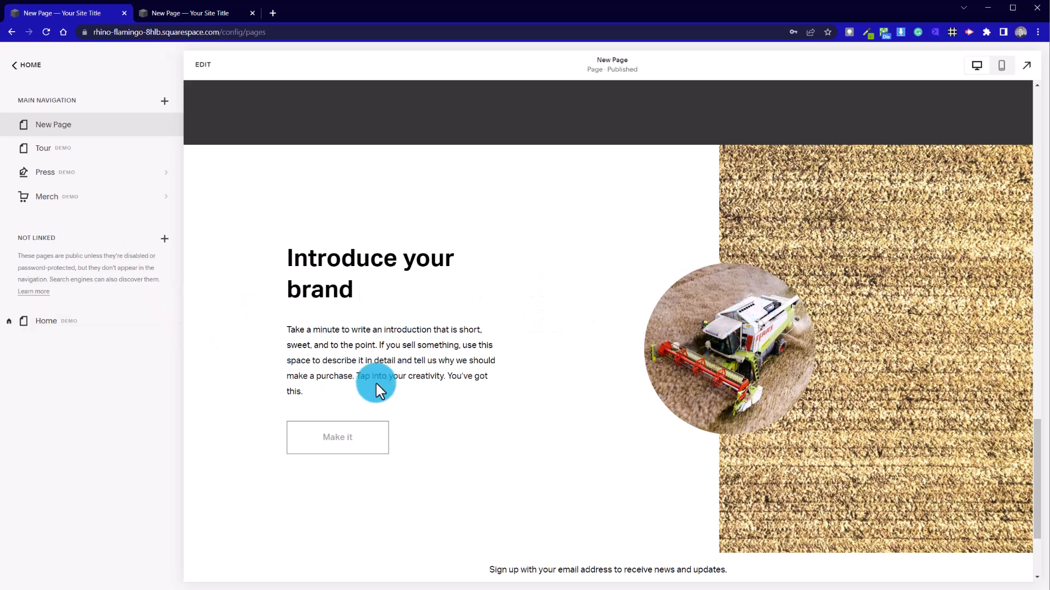
left_click(1001, 66)
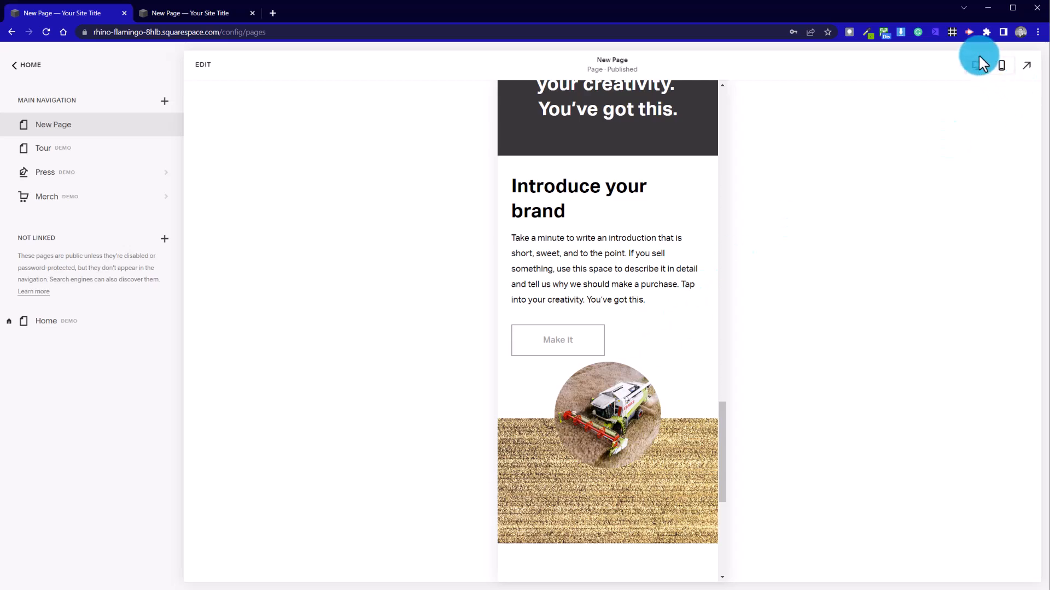
left_click(973, 61)
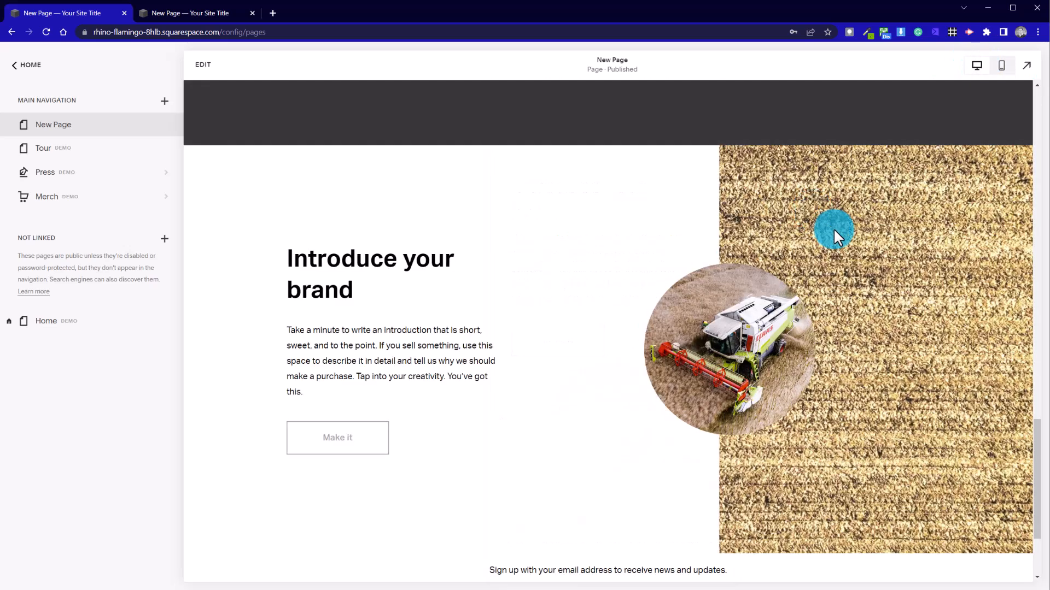